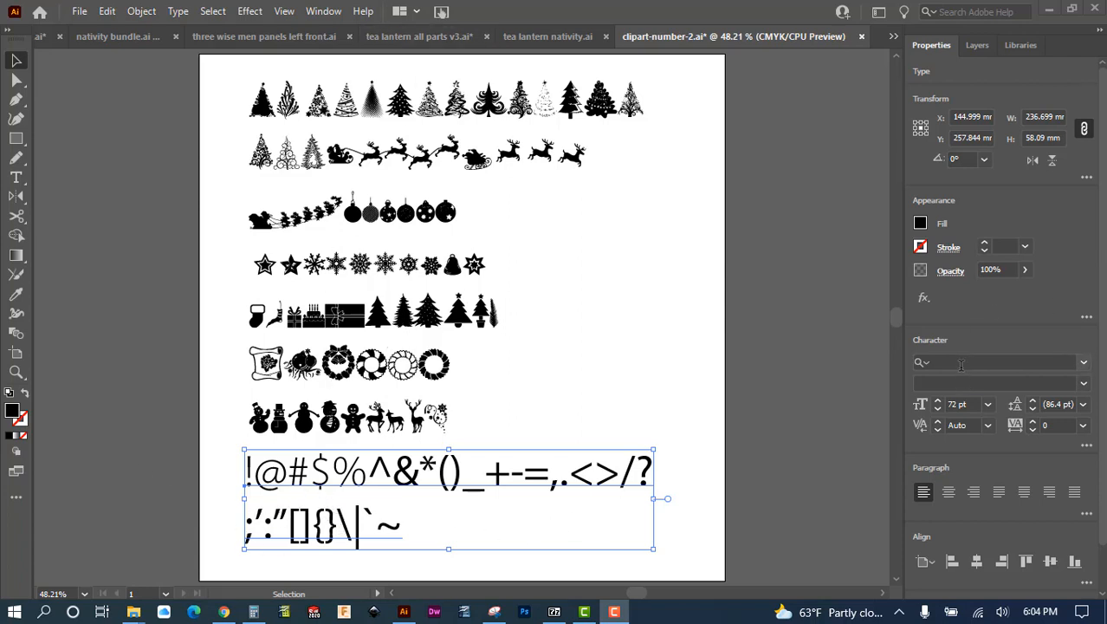
Set the two-line punctuation text at the page's lower end in the Xmas tfb Christmas font
{"action": "left_click", "coordinate": [960, 365]}
{"action": "type", "text": "x"}
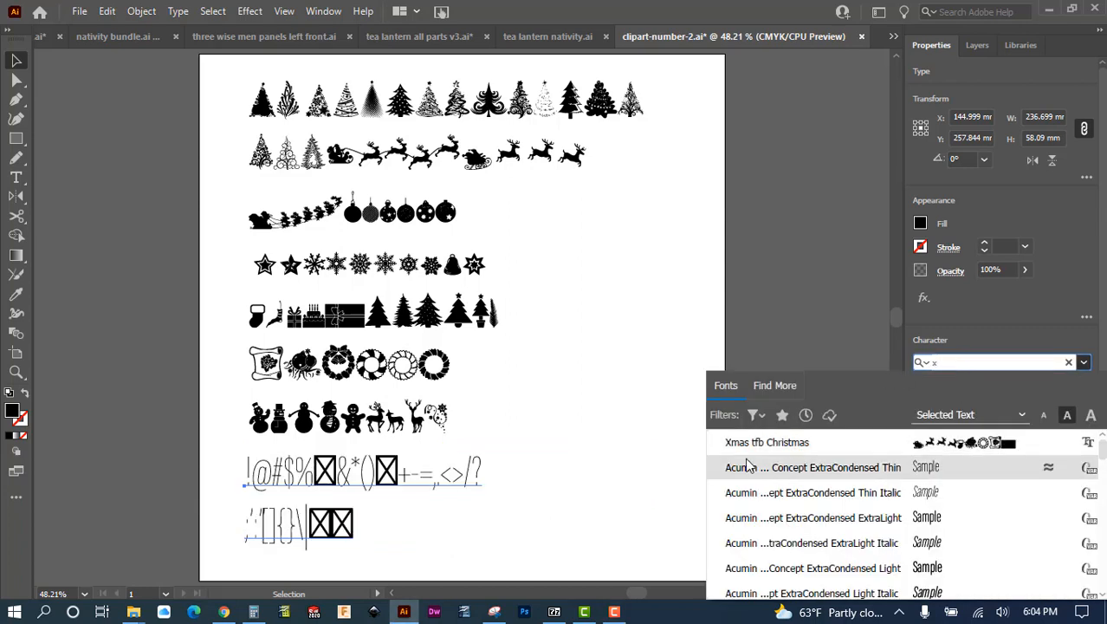
{"action": "left_click", "coordinate": [756, 443]}
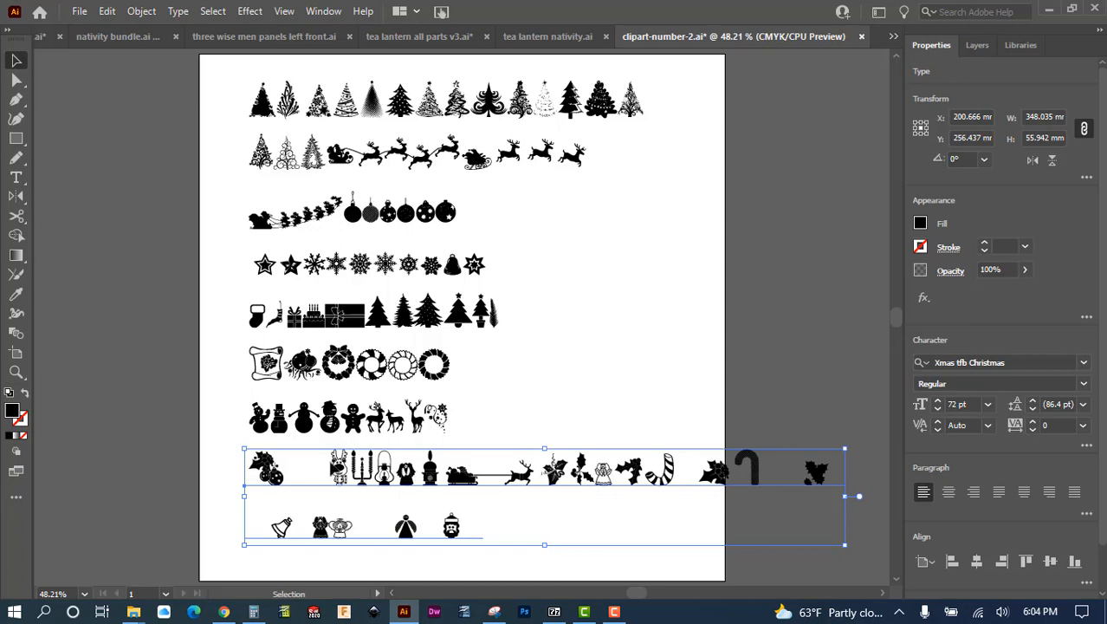
Convert the two-line dingbat text to outlines and ungroup it into separate clipart pieces
{"action": "right_click", "coordinate": [365, 464]}
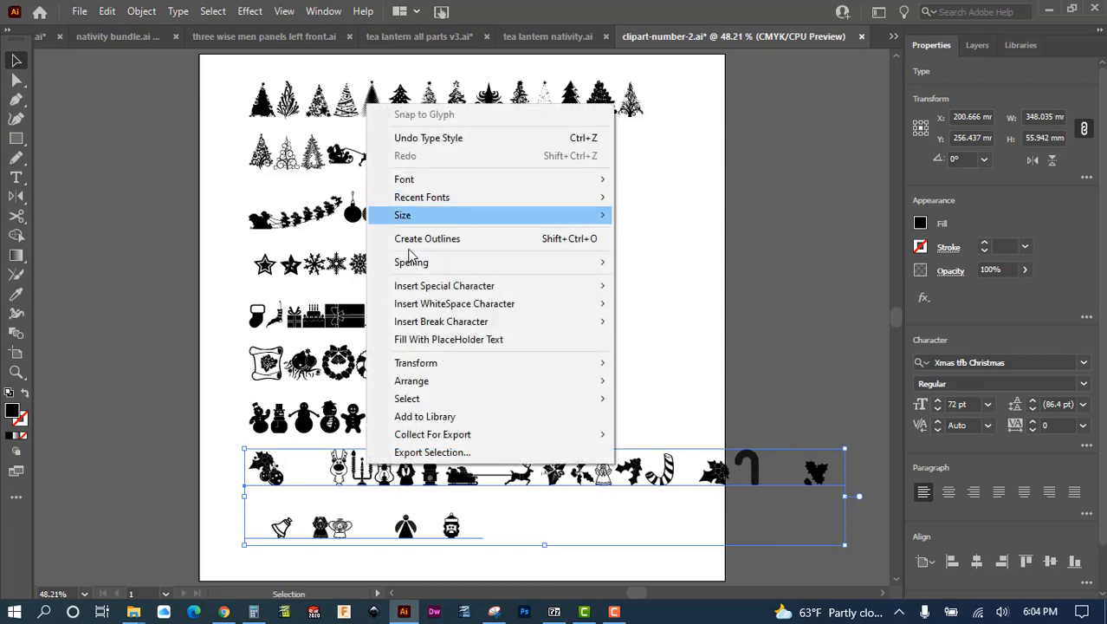
{"action": "left_click", "coordinate": [415, 239]}
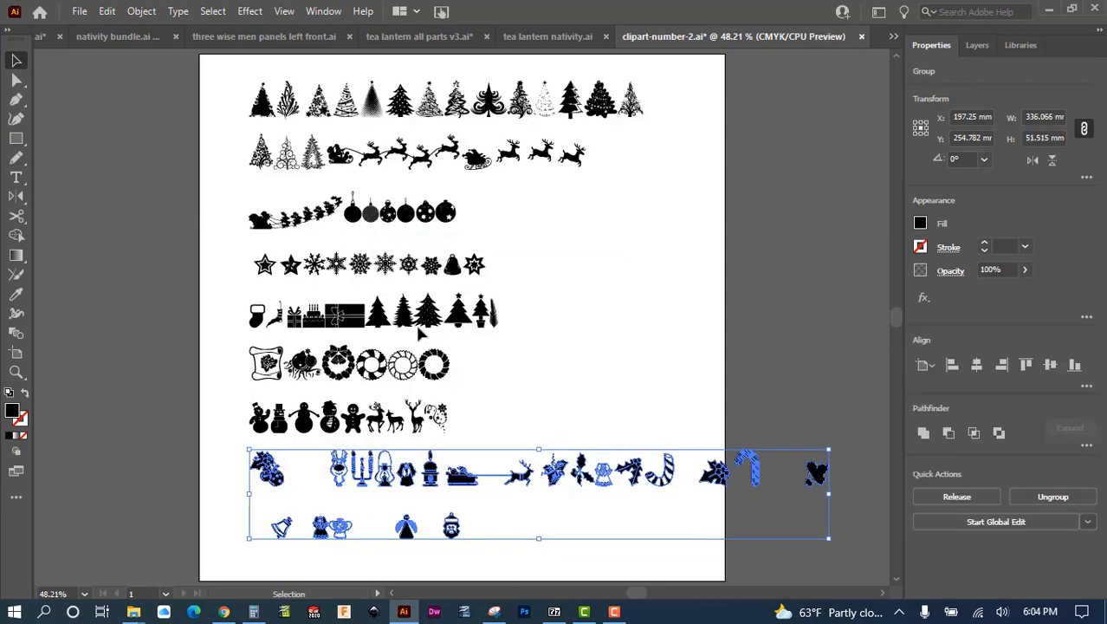
{"action": "left_click", "coordinate": [490, 422]}
{"action": "right_click", "coordinate": [337, 473]}
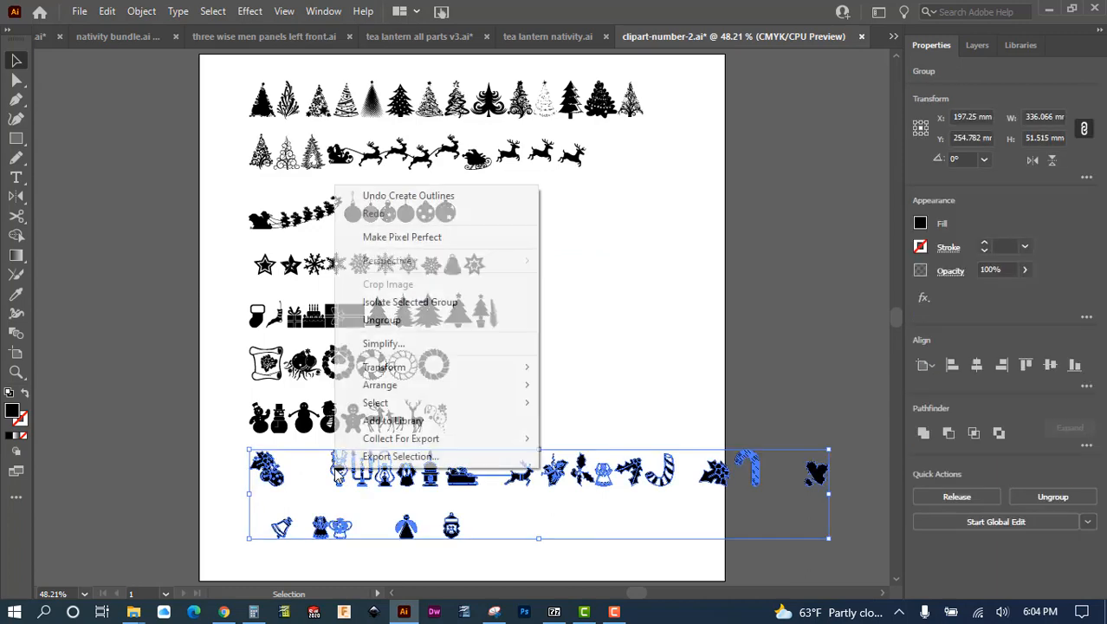
{"action": "left_click", "coordinate": [401, 321]}
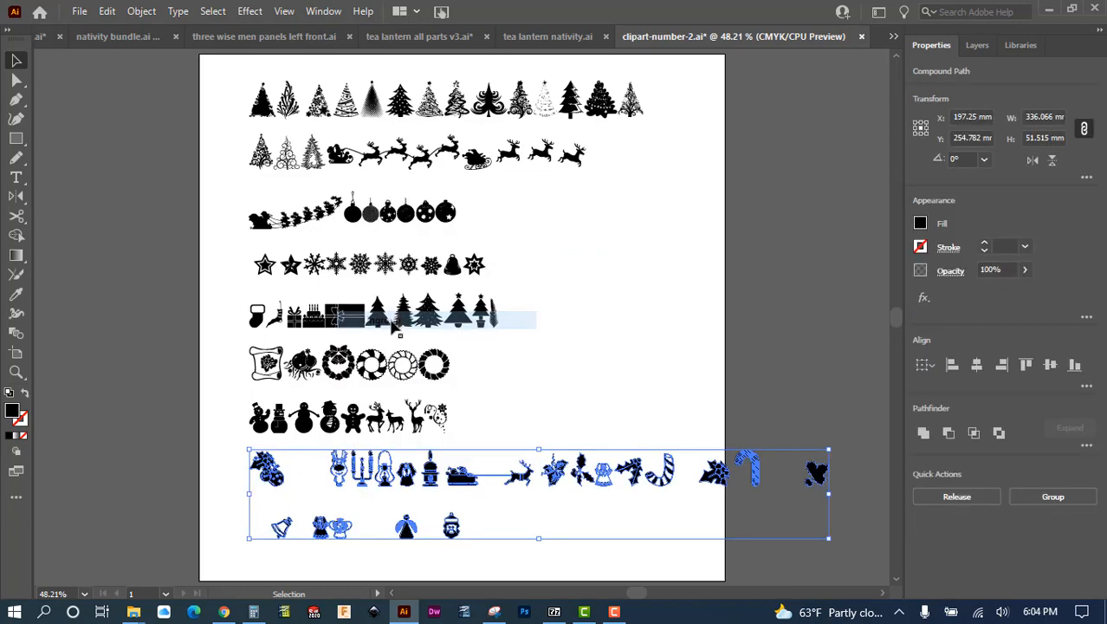
Ungroup the upper seven rows of clipart, then select the first Christmas tree on its own
{"action": "left_click", "coordinate": [371, 116]}
{"action": "right_click", "coordinate": [371, 117]}
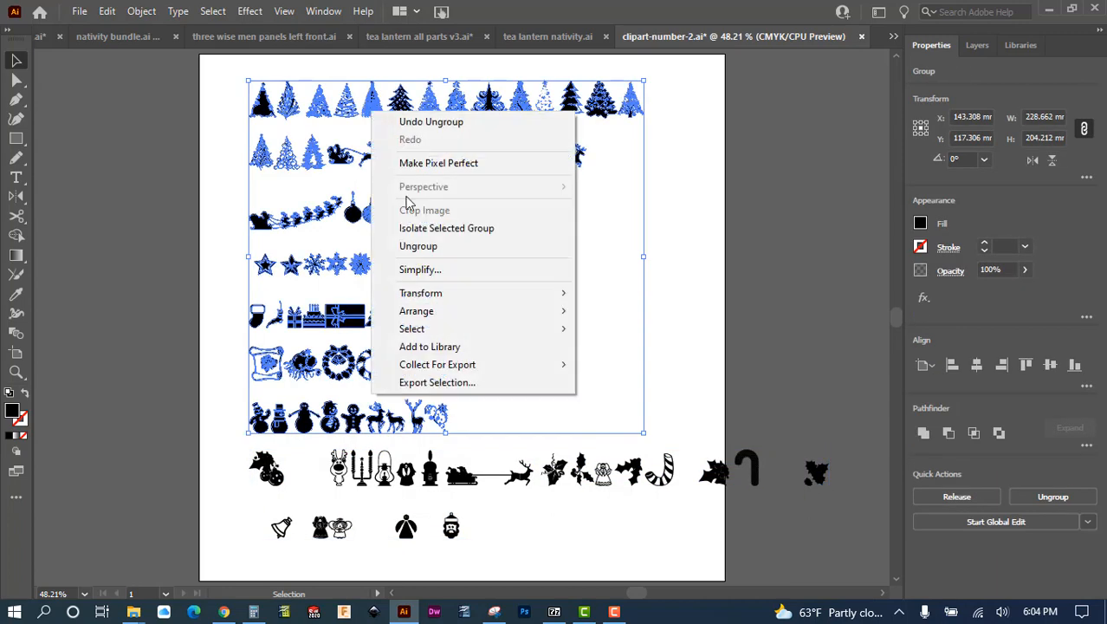
{"action": "left_click", "coordinate": [433, 247]}
{"action": "left_click", "coordinate": [218, 72]}
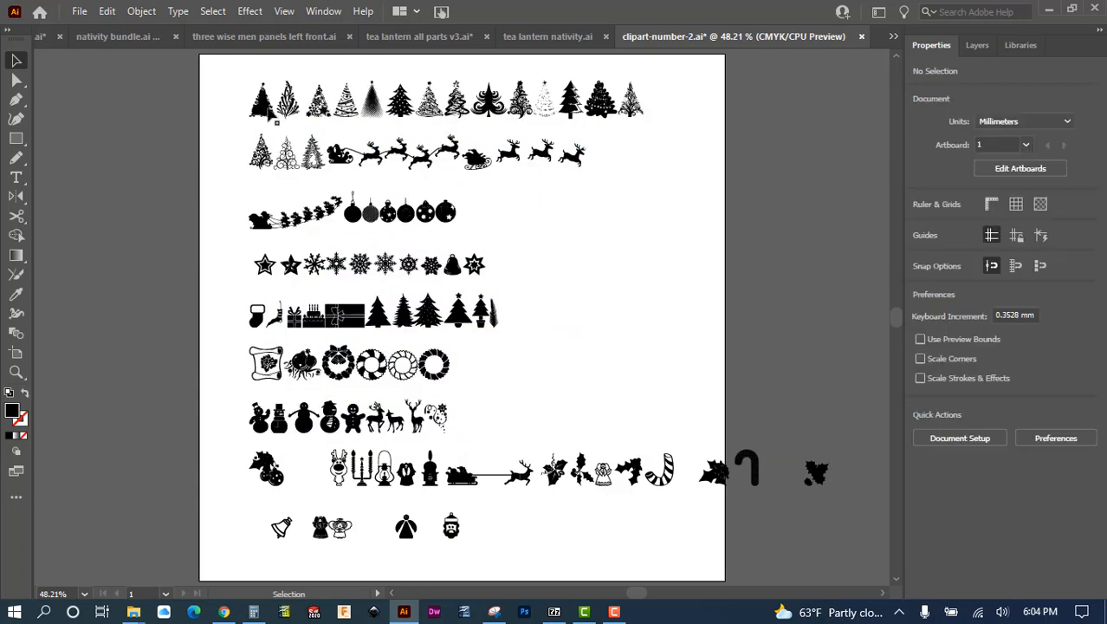
{"action": "left_click", "coordinate": [273, 111]}
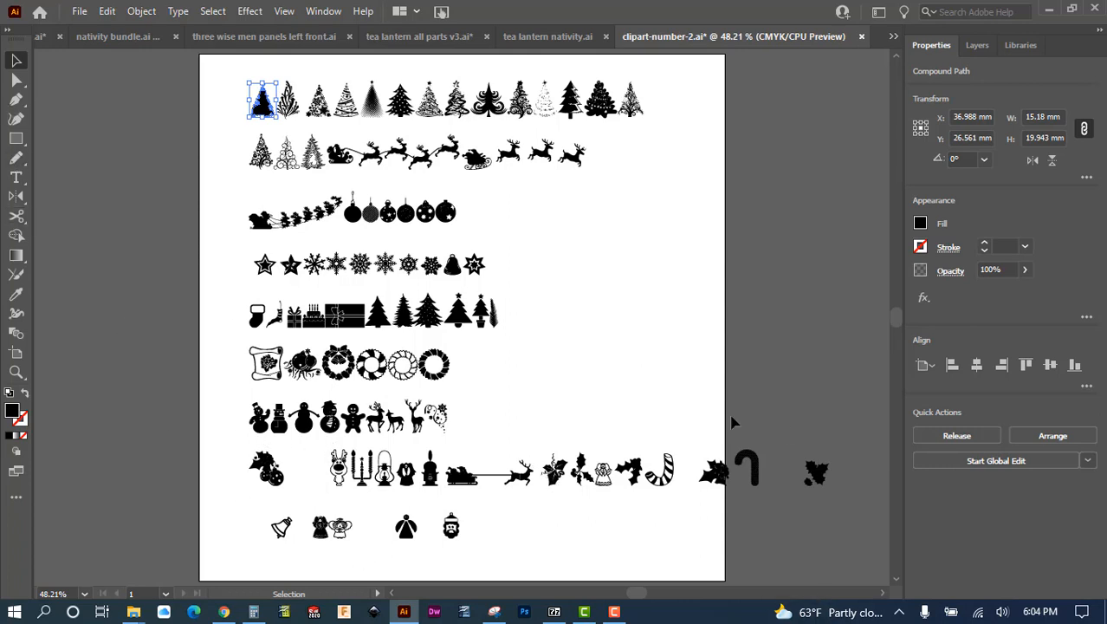
Move the last five holly and candy cane pieces down to the lowest row, and shift the reindeer-to-angel pieces closer to the holly ornaments
{"action": "left_click_drag", "start_coordinate": [619, 458], "coordinate": [849, 526]}
{"action": "left_click_drag", "start_coordinate": [667, 474], "coordinate": [509, 525]}
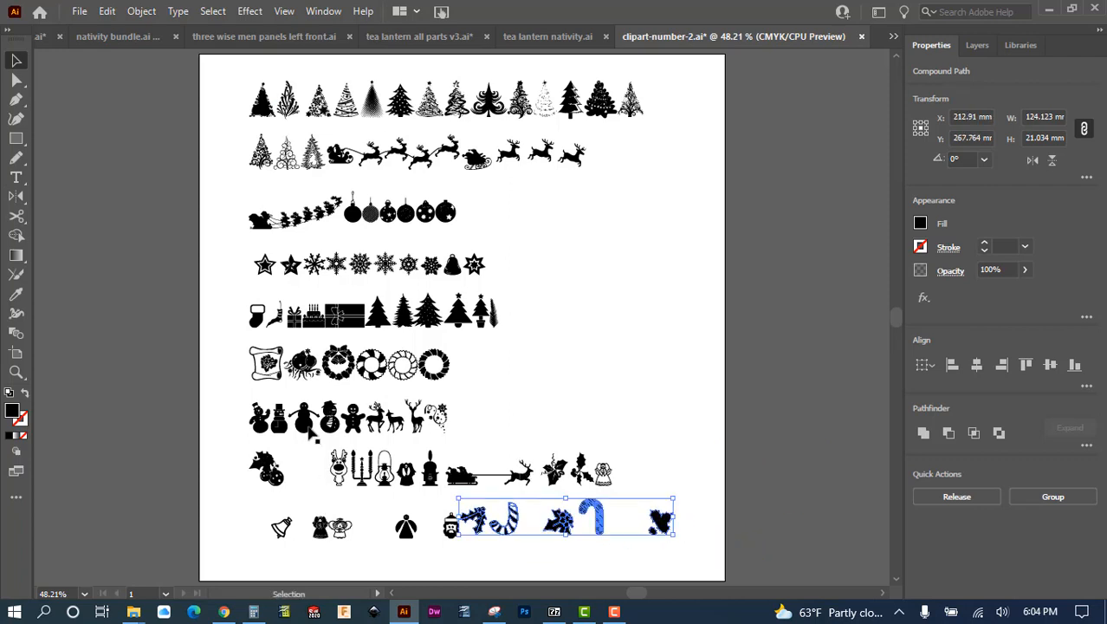
{"action": "left_click_drag", "start_coordinate": [313, 446], "coordinate": [656, 496]}
{"action": "key", "text": "shift+Left"}
{"action": "key", "text": "shift+Left"}
{"action": "key", "text": "shift+Left"}
{"action": "key", "text": "shift+Left"}
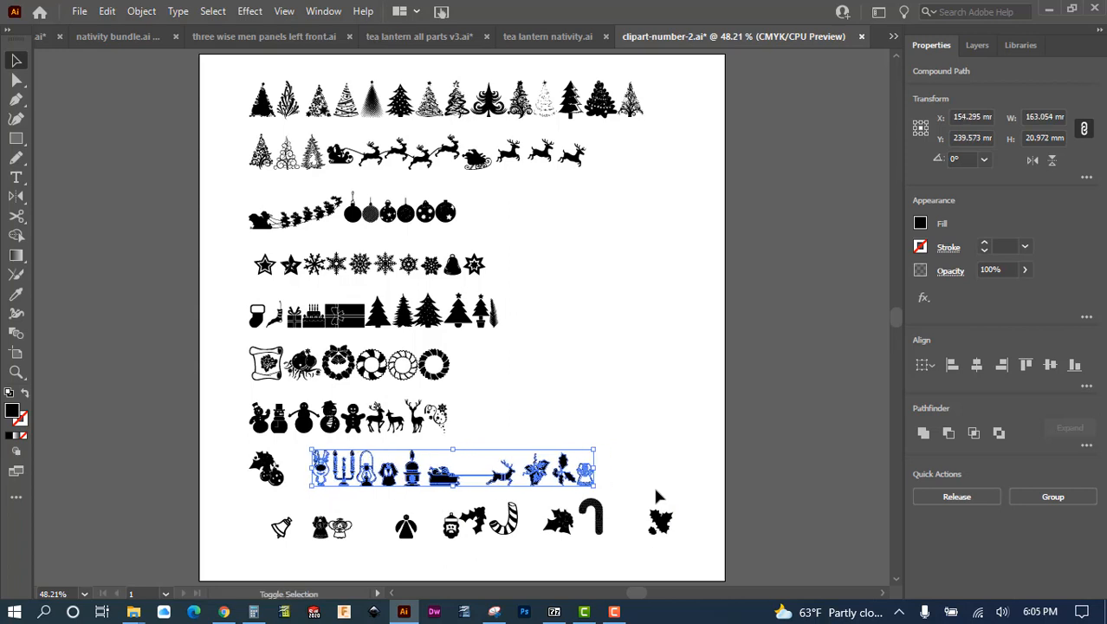
{"action": "key", "text": "shift+Left"}
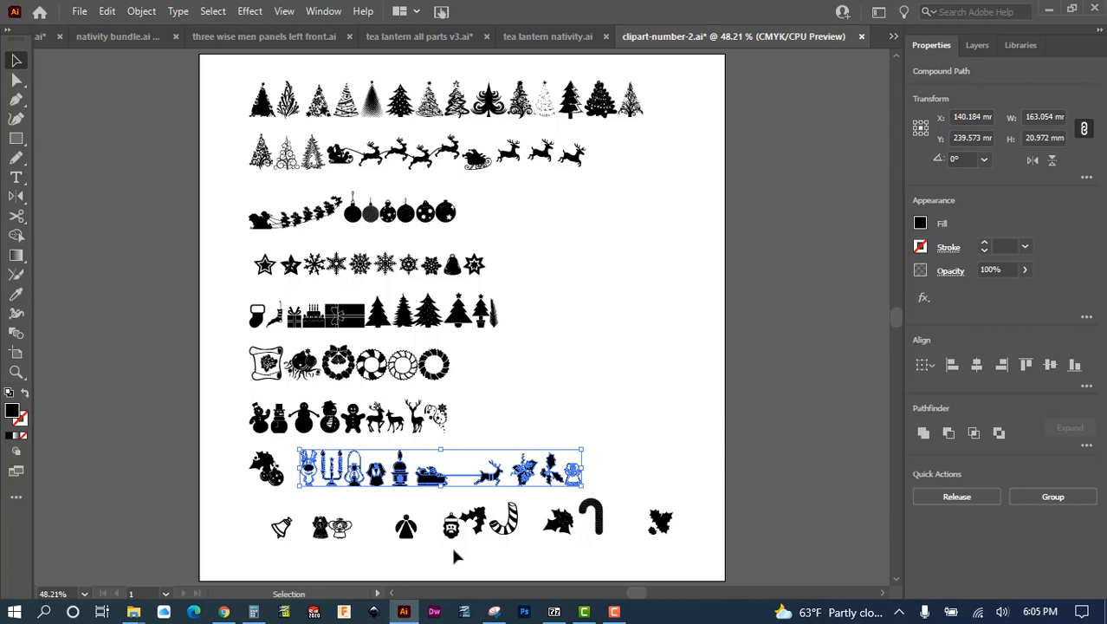
Switch to Chrome and open page 3 of dafont.com's Holiday > Christmas font listing
{"action": "left_click", "coordinate": [223, 612]}
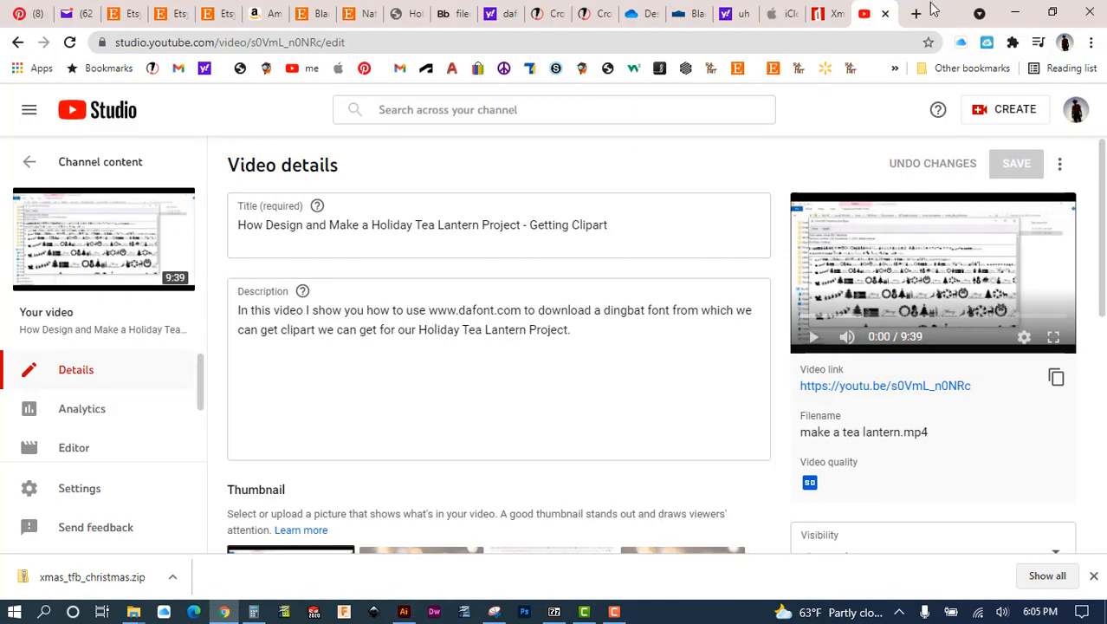
{"action": "left_click", "coordinate": [837, 16]}
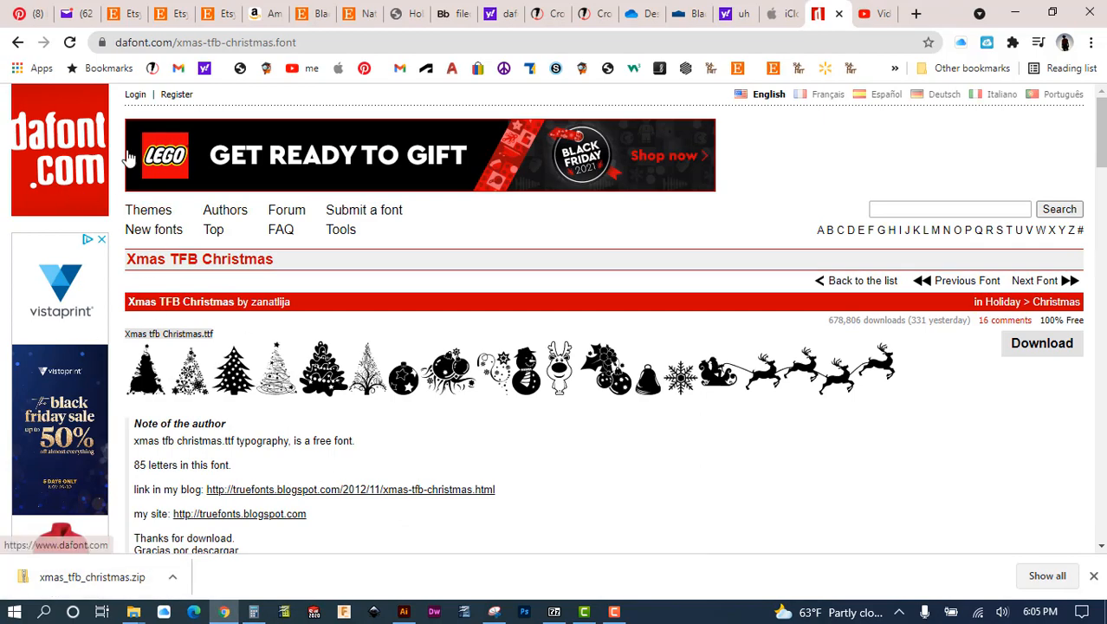
{"action": "left_click", "coordinate": [18, 42]}
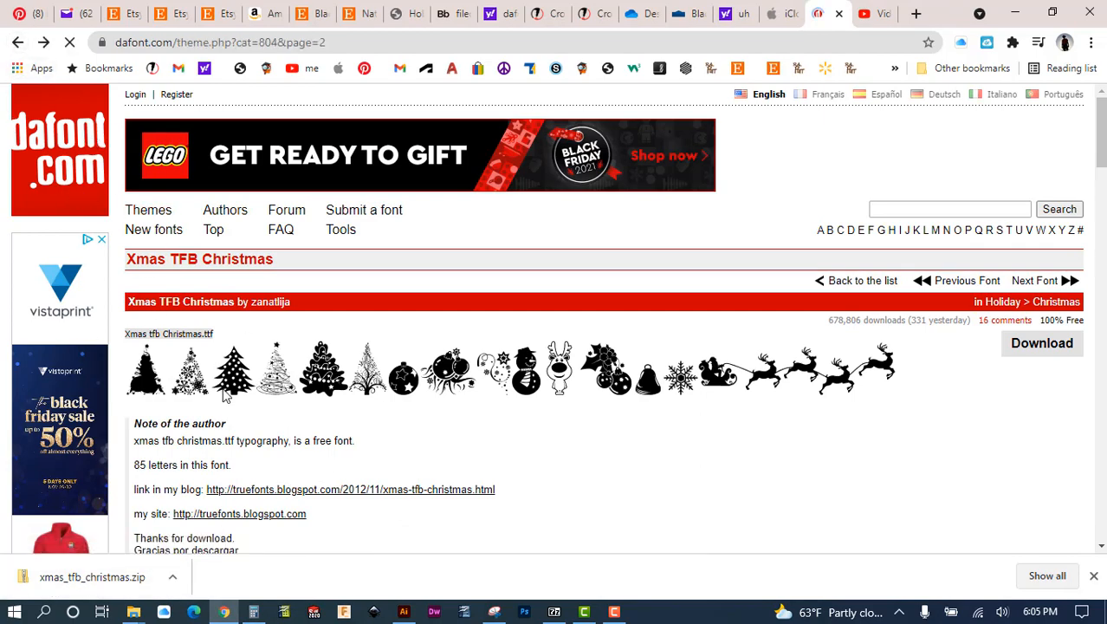
{"action": "scroll", "coordinate": [388, 410], "scroll_direction": "down", "scroll_amount": 8}
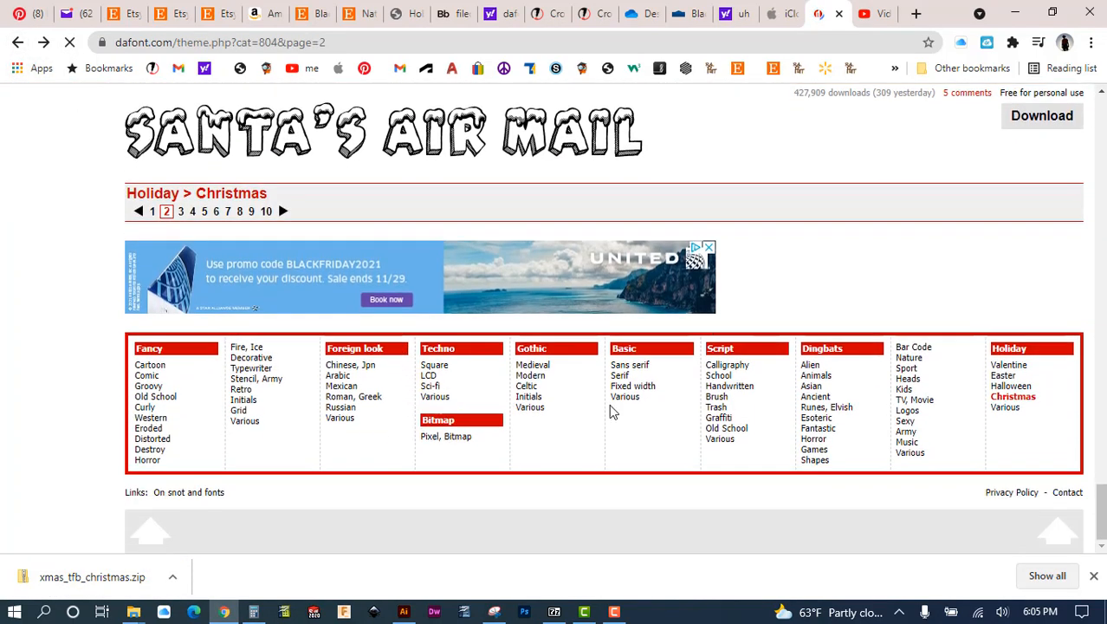
{"action": "scroll", "coordinate": [600, 182], "scroll_direction": "up", "scroll_amount": 2}
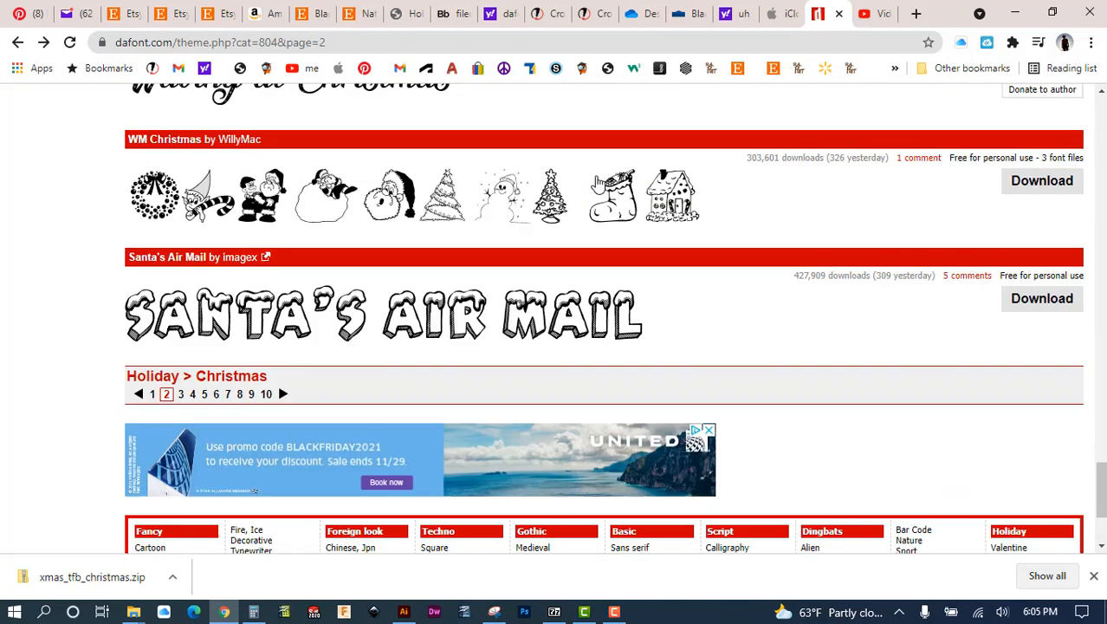
{"action": "scroll", "coordinate": [600, 182], "scroll_direction": "up", "scroll_amount": 2}
{"action": "left_click", "coordinate": [280, 534]}
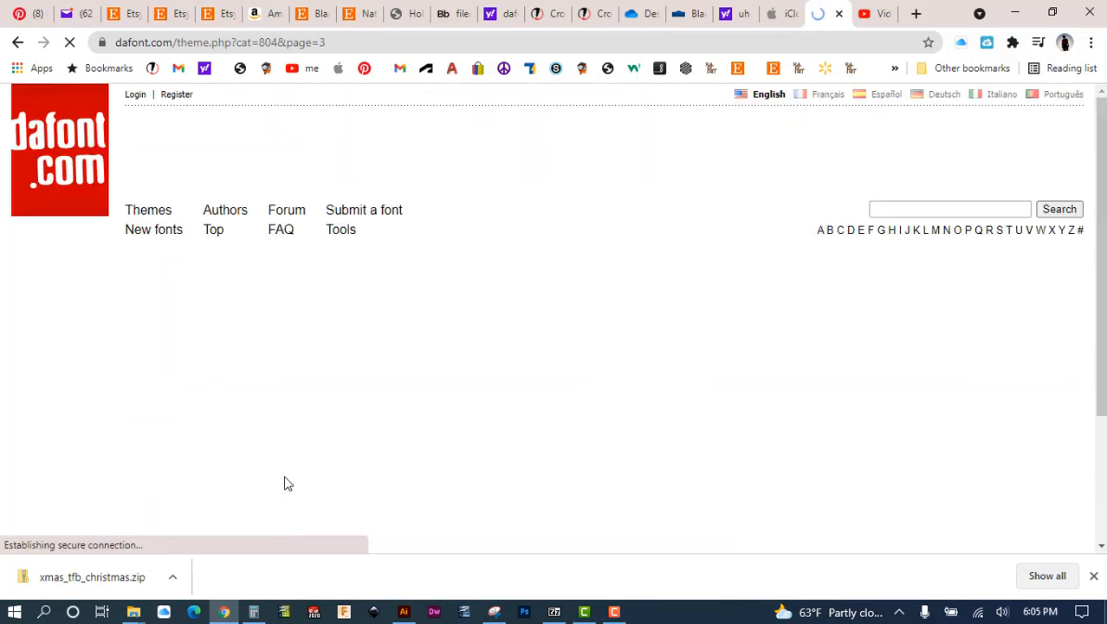
Look through page 3 of the Christmas fonts for dingbat sets usable as clipart
{"action": "scroll", "coordinate": [368, 402], "scroll_direction": "down", "scroll_amount": 8}
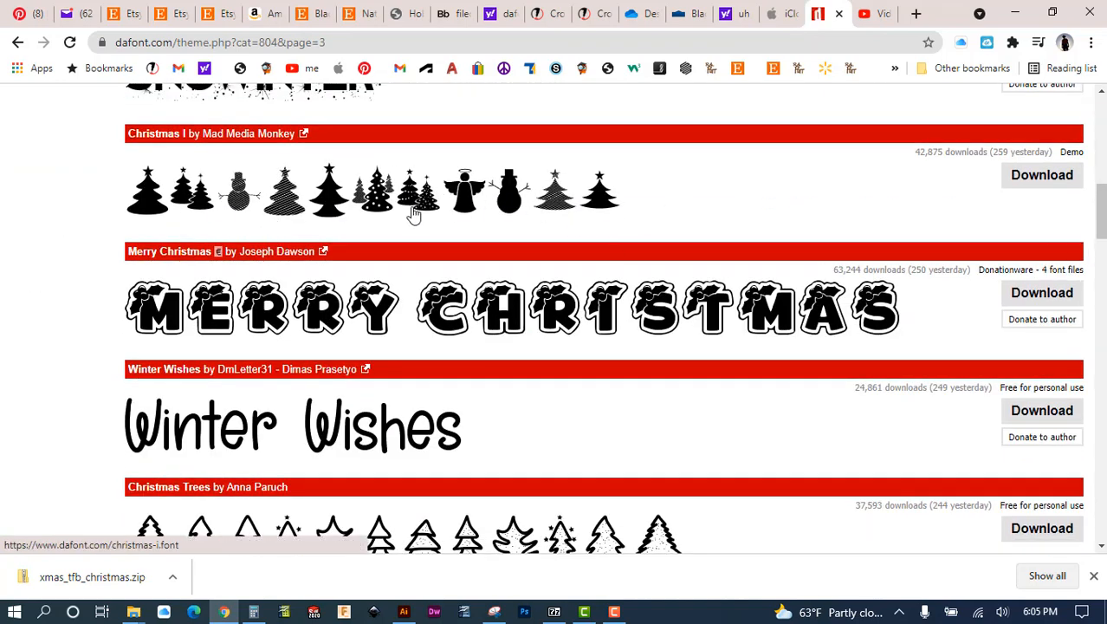
{"action": "scroll", "coordinate": [414, 215], "scroll_direction": "down", "scroll_amount": 5}
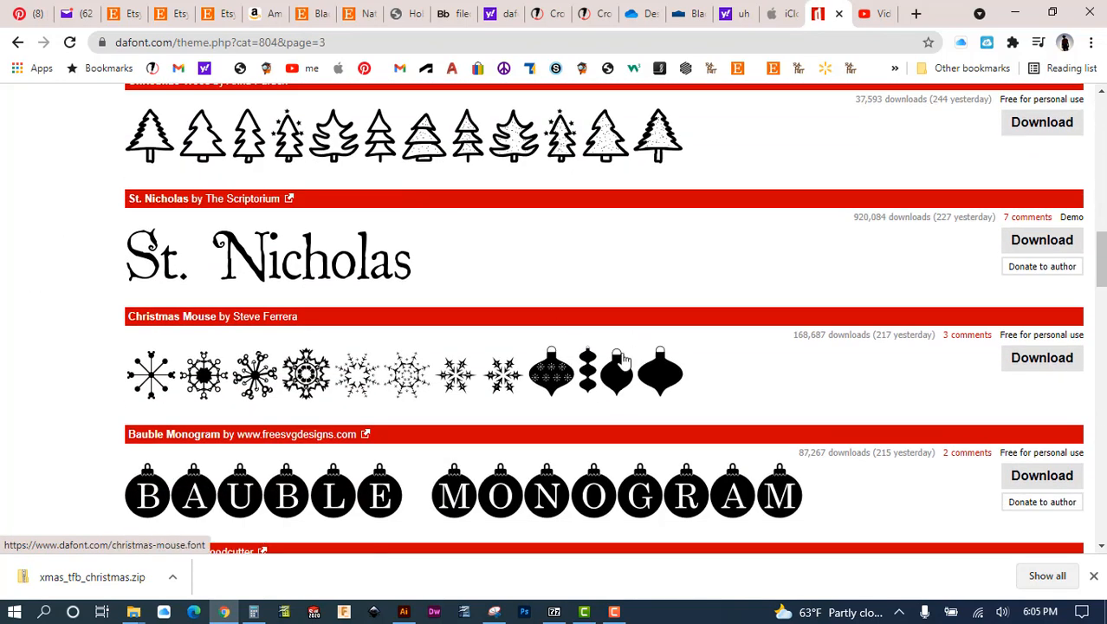
{"action": "scroll", "coordinate": [394, 357], "scroll_direction": "down", "scroll_amount": 6}
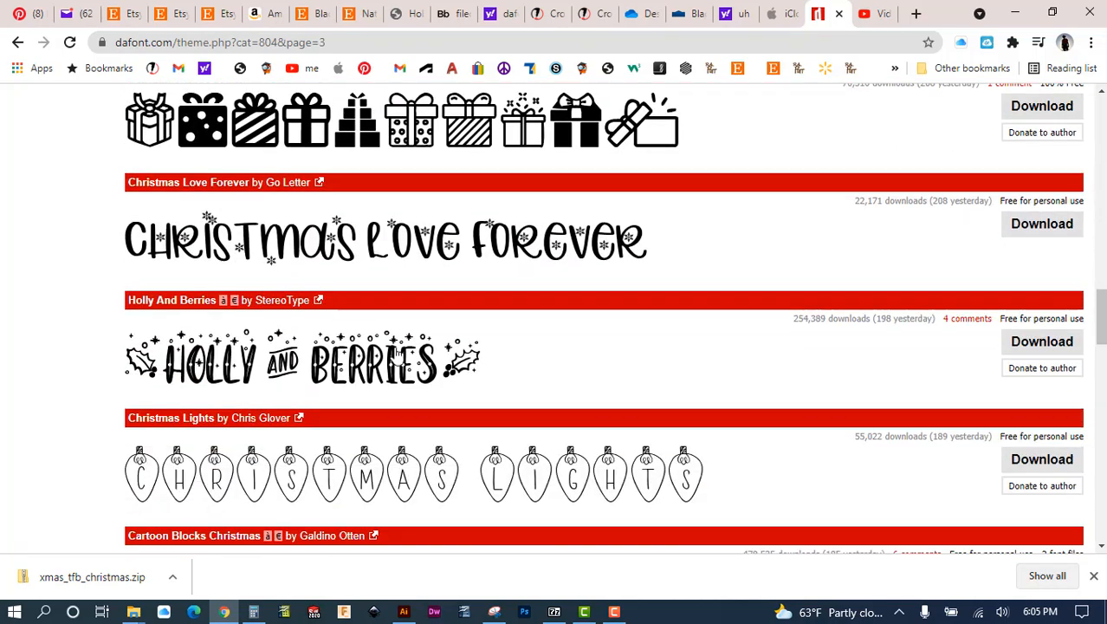
{"action": "scroll", "coordinate": [394, 355], "scroll_direction": "down", "scroll_amount": 9}
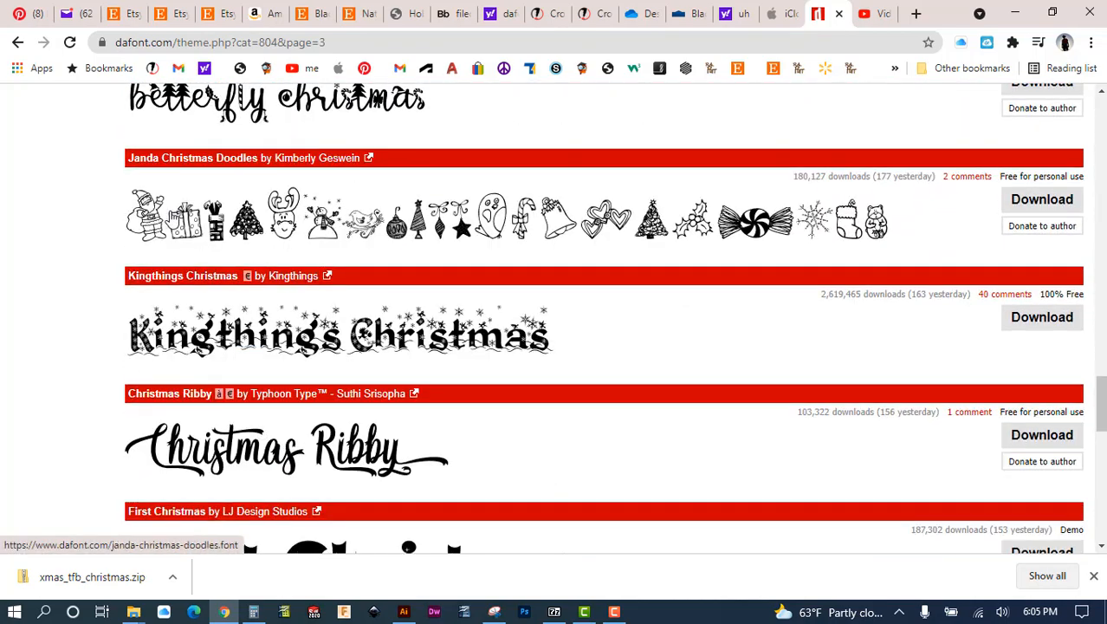
{"action": "scroll", "coordinate": [130, 507], "scroll_direction": "down", "scroll_amount": 3}
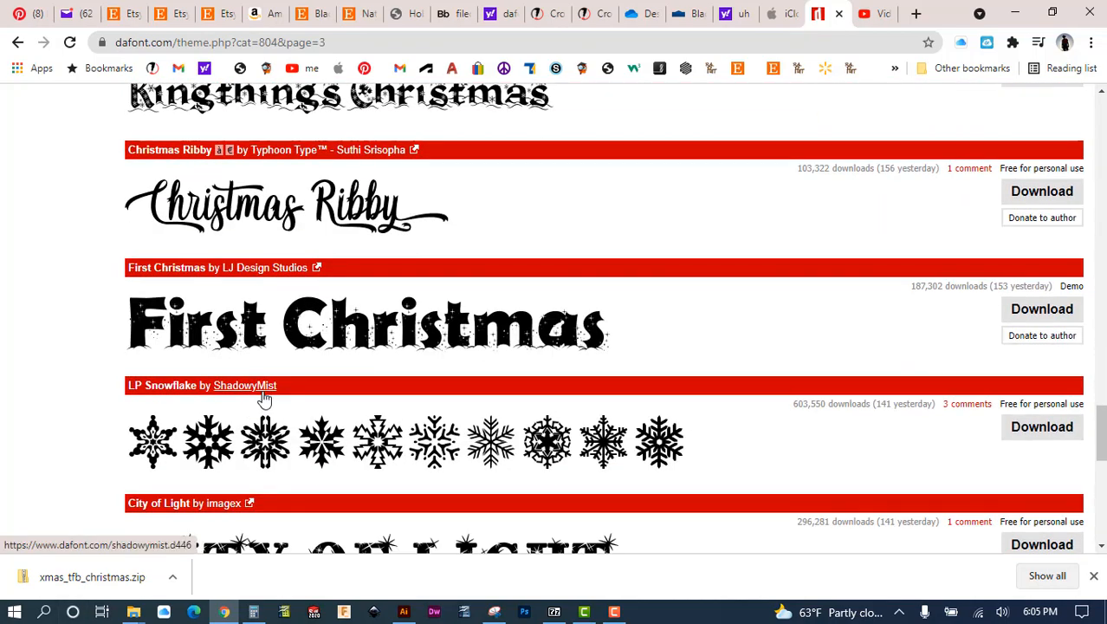
{"action": "scroll", "coordinate": [264, 399], "scroll_direction": "down", "scroll_amount": 4}
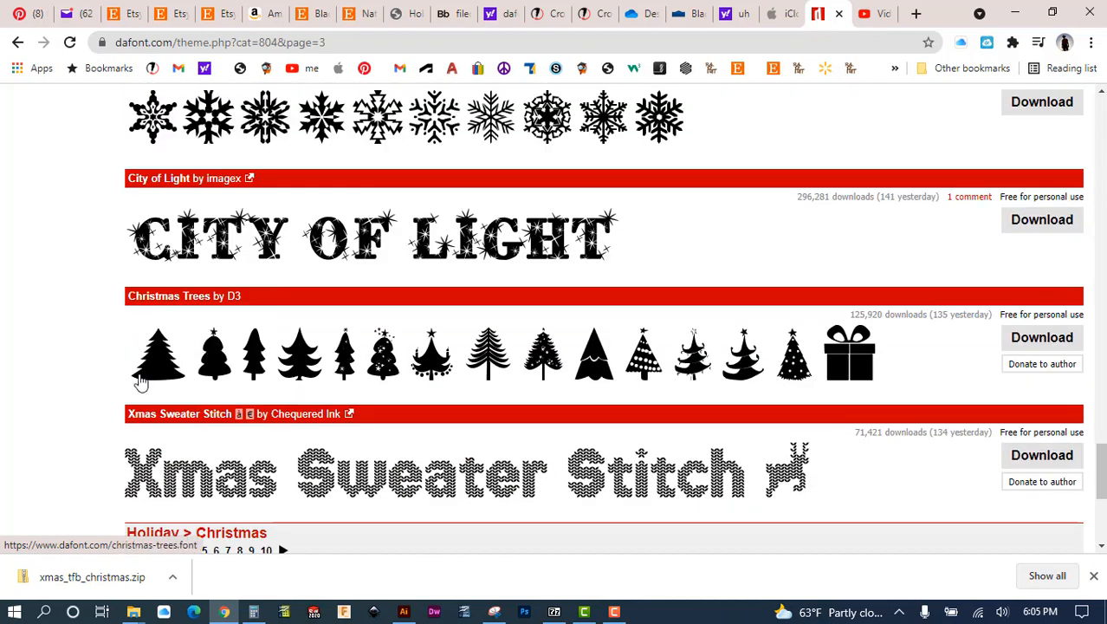
{"action": "scroll", "coordinate": [331, 359], "scroll_direction": "down", "scroll_amount": 4}
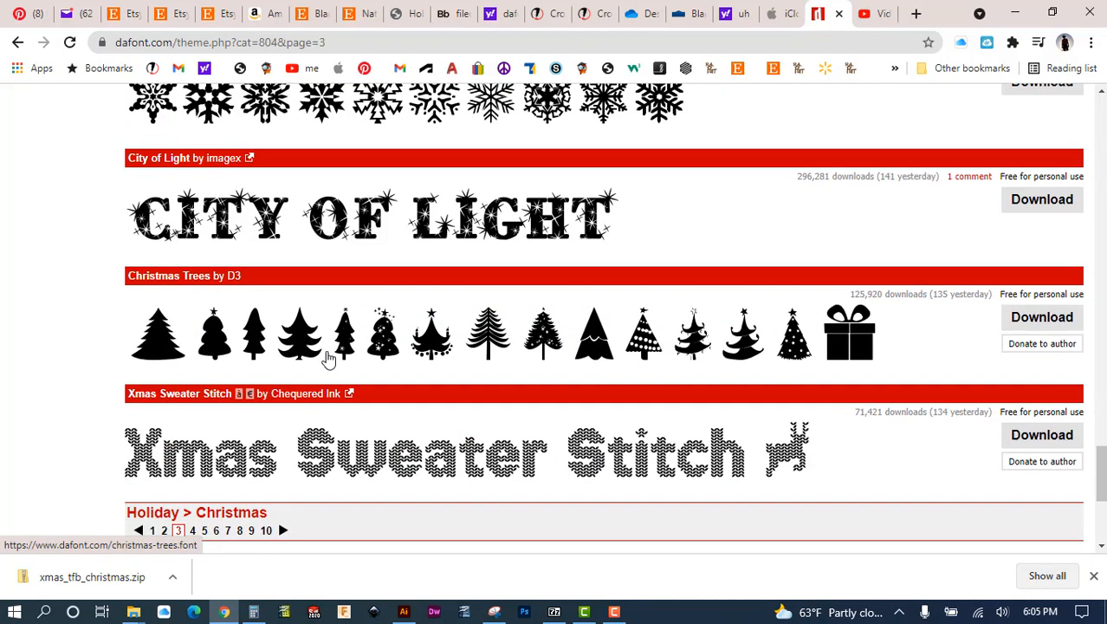
{"action": "scroll", "coordinate": [321, 354], "scroll_direction": "up", "scroll_amount": 2}
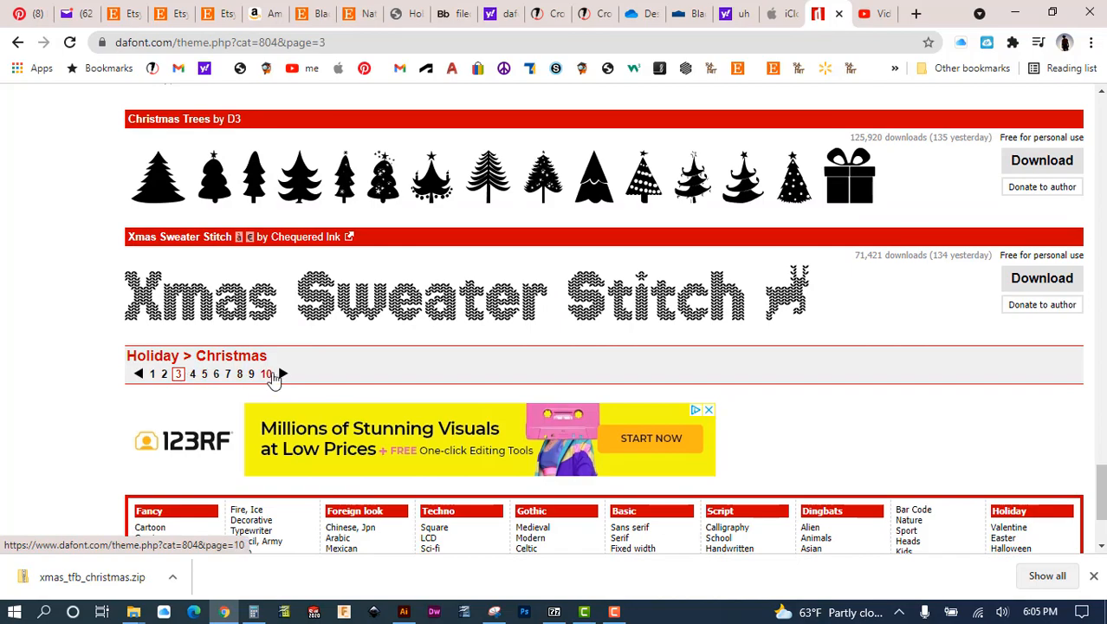
Open page 7 of the Christmas font listing and examine its dingbat fonts for more clipart
{"action": "left_click", "coordinate": [230, 378]}
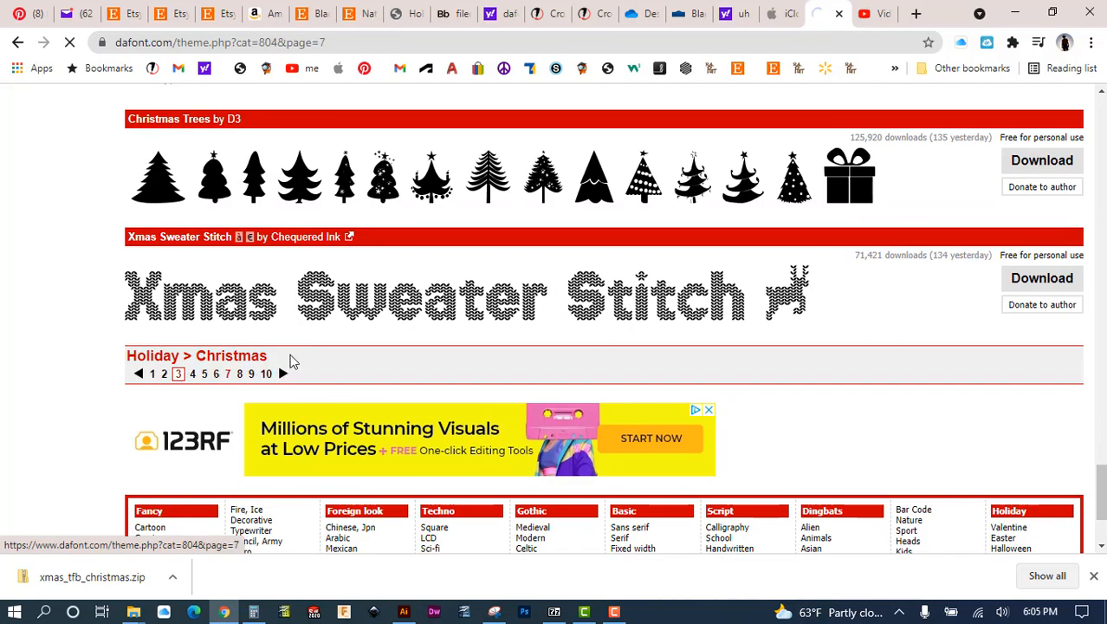
{"action": "scroll", "coordinate": [328, 326], "scroll_direction": "down", "scroll_amount": 6}
{"action": "scroll", "coordinate": [329, 334], "scroll_direction": "down", "scroll_amount": 4}
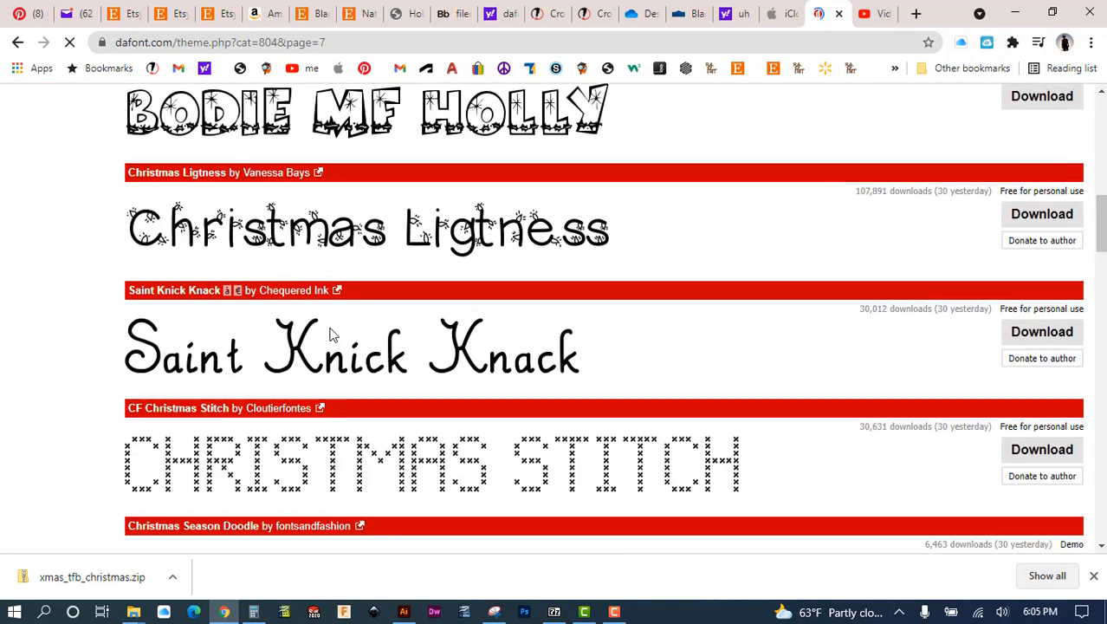
{"action": "scroll", "coordinate": [496, 338], "scroll_direction": "up", "scroll_amount": 5}
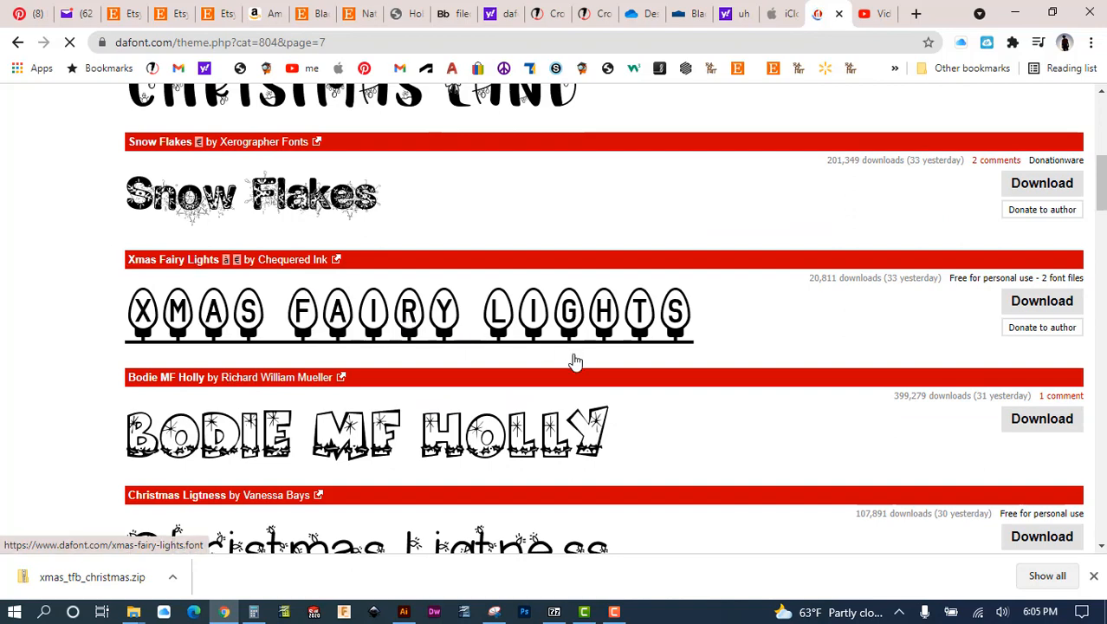
{"action": "scroll", "coordinate": [494, 334], "scroll_direction": "down", "scroll_amount": 5}
{"action": "scroll", "coordinate": [491, 328], "scroll_direction": "down", "scroll_amount": 6}
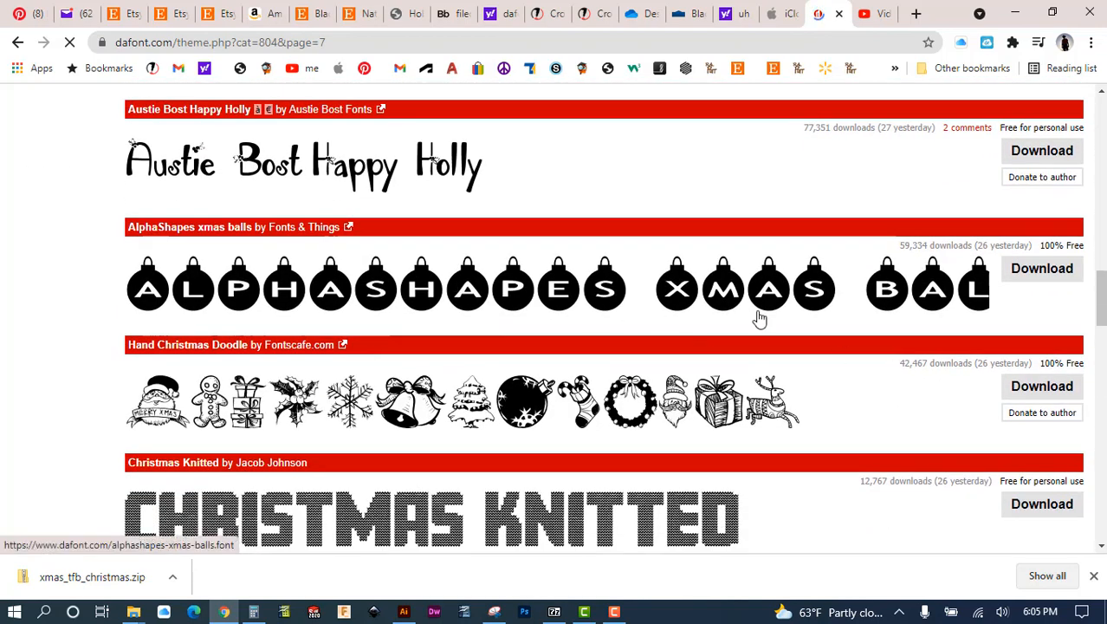
{"action": "scroll", "coordinate": [245, 314], "scroll_direction": "down", "scroll_amount": 2}
{"action": "scroll", "coordinate": [247, 315], "scroll_direction": "down", "scroll_amount": 4}
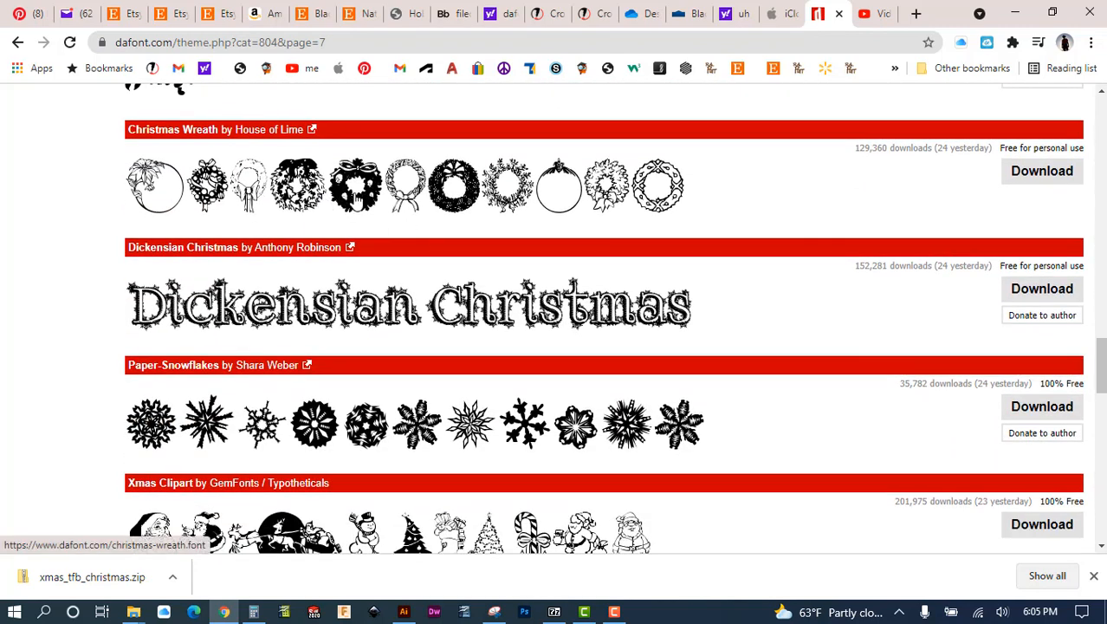
{"action": "scroll", "coordinate": [328, 244], "scroll_direction": "down", "scroll_amount": 3}
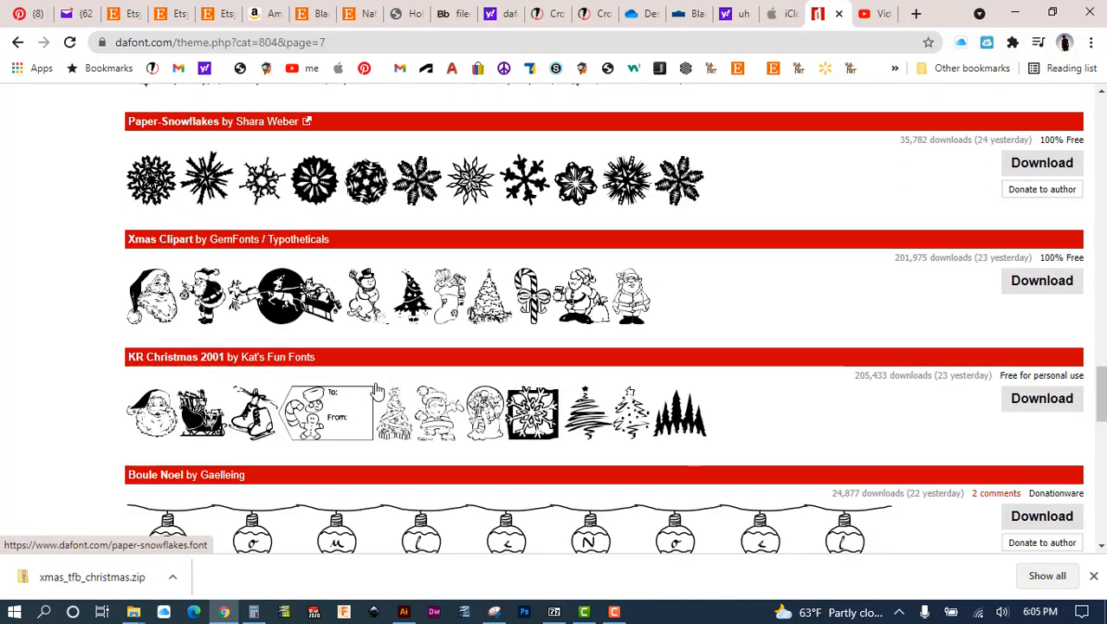
{"action": "scroll", "coordinate": [381, 382], "scroll_direction": "up", "scroll_amount": 15}
{"action": "scroll", "coordinate": [387, 365], "scroll_direction": "up", "scroll_amount": 5}
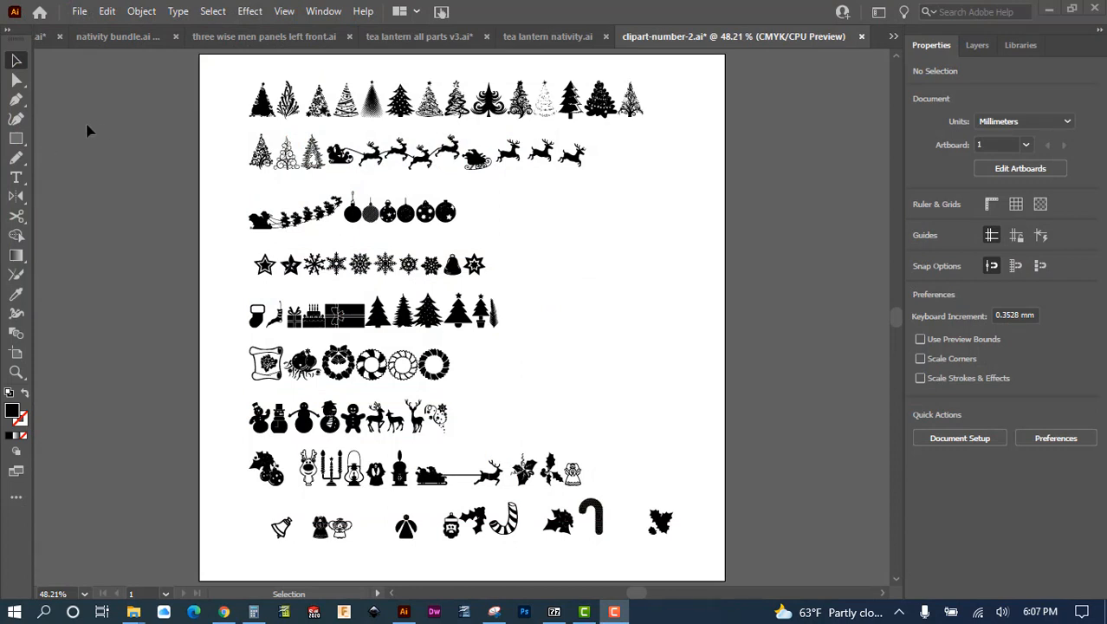
Save the clipart-number-2.ai document in Illustrator
{"action": "scroll", "coordinate": [192, 108], "scroll_direction": "up", "scroll_amount": 1}
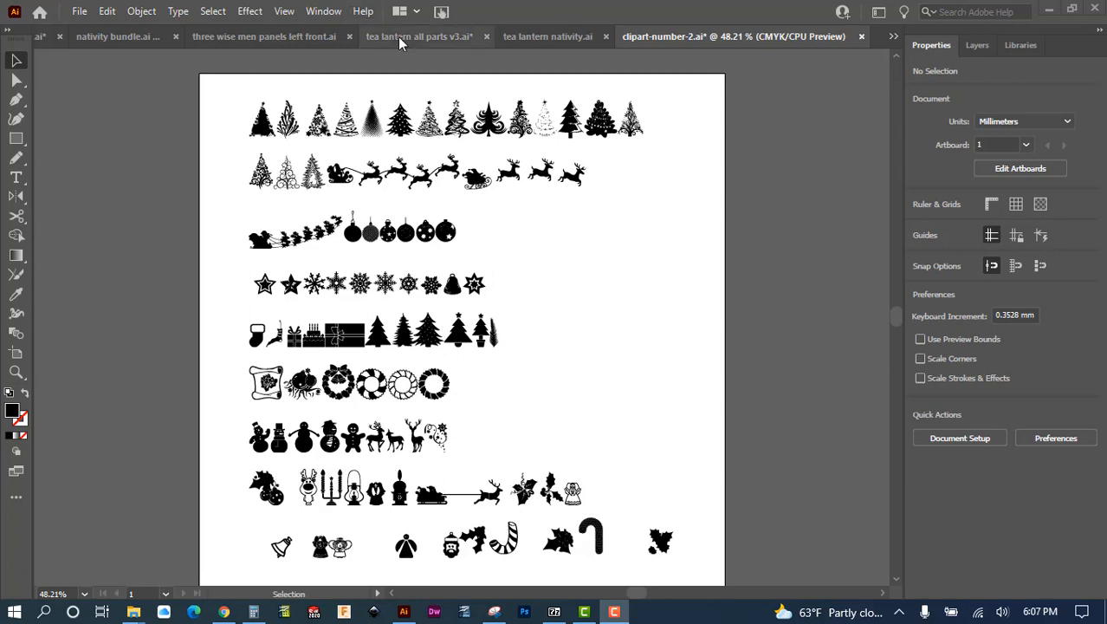
{"action": "left_click", "coordinate": [79, 12]}
{"action": "left_click", "coordinate": [104, 162]}
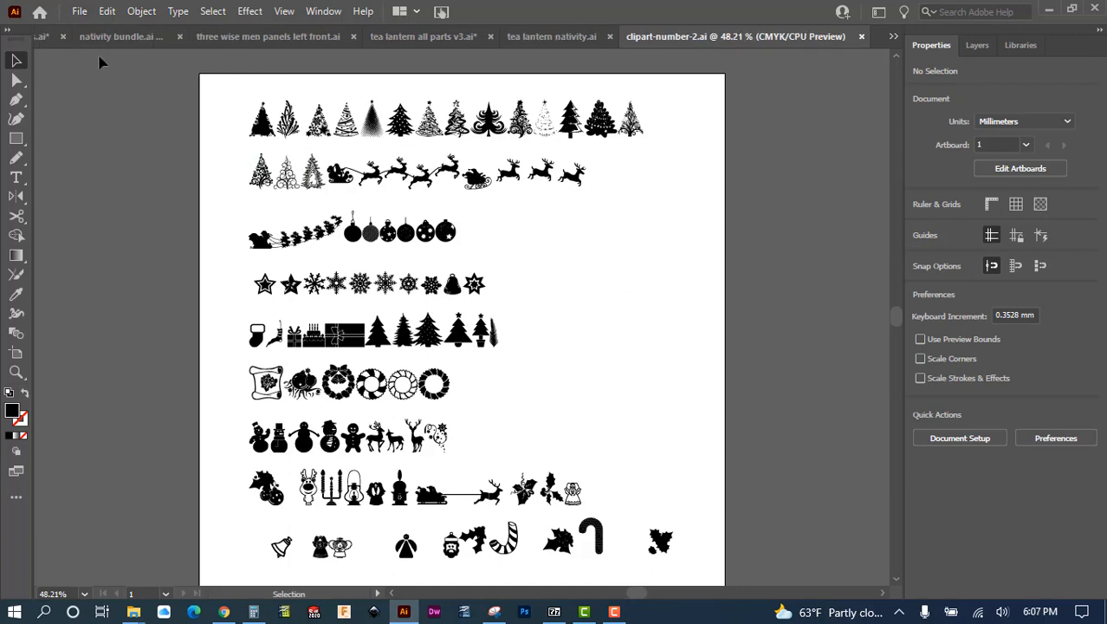
Look through the open dingbat icons, tea lantern nativity and tea lantern all parts v3 documents to compare clipart and panel designs
{"action": "key", "text": "ctrl+Tab"}
{"action": "key", "text": "ctrl+Tab"}
{"action": "key", "text": "ctrl+Tab"}
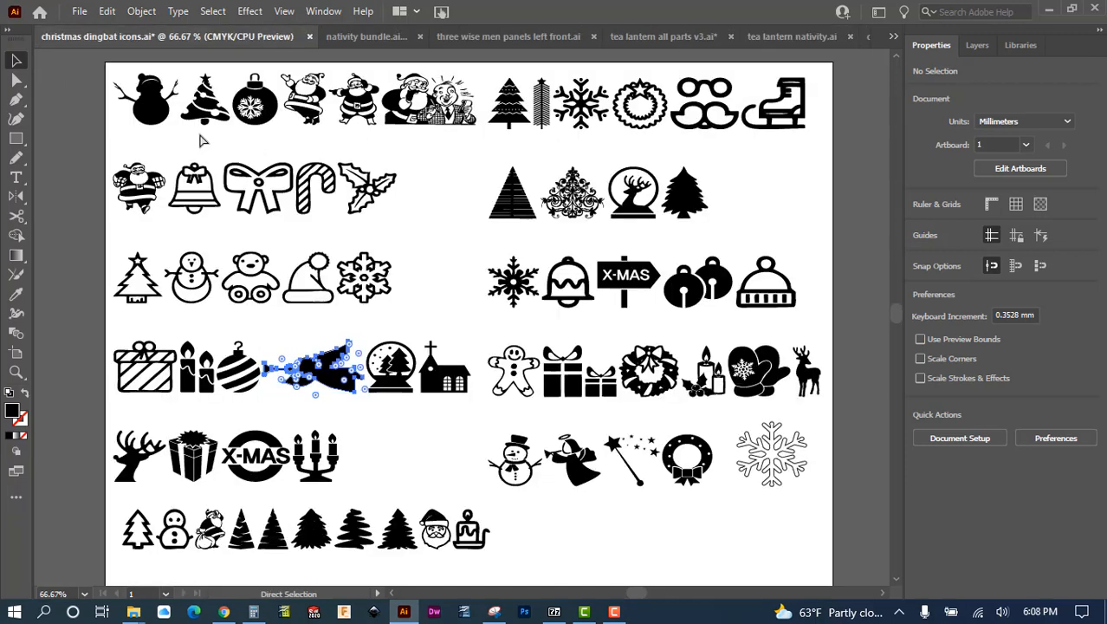
{"action": "key", "text": "ctrl+Tab"}
{"action": "key", "text": "ctrl+Tab"}
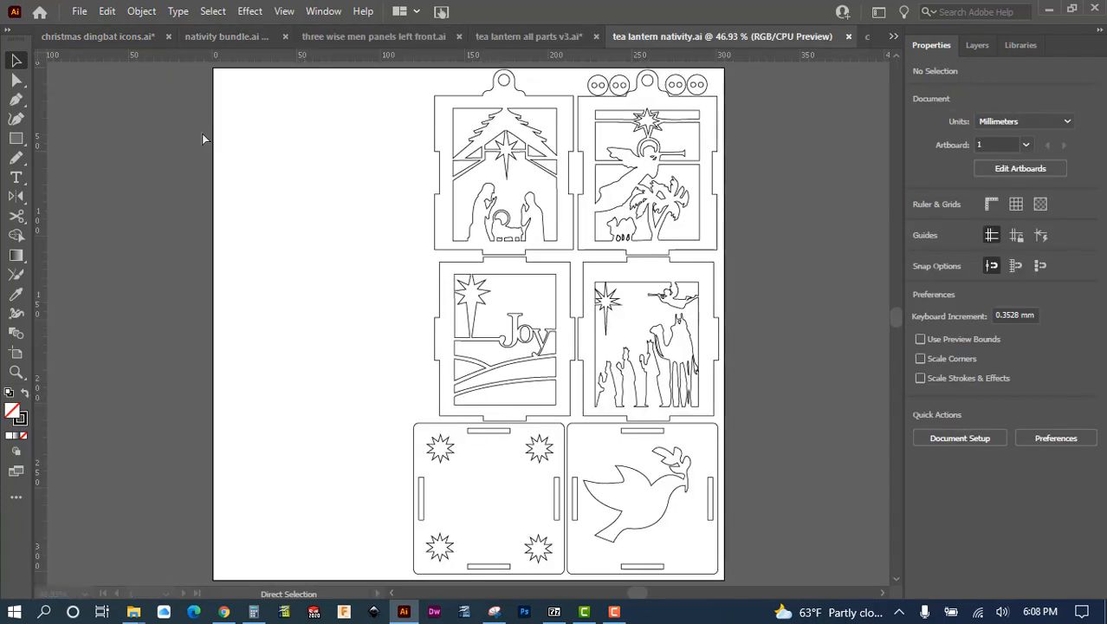
{"action": "key", "text": "ctrl+shift+Tab"}
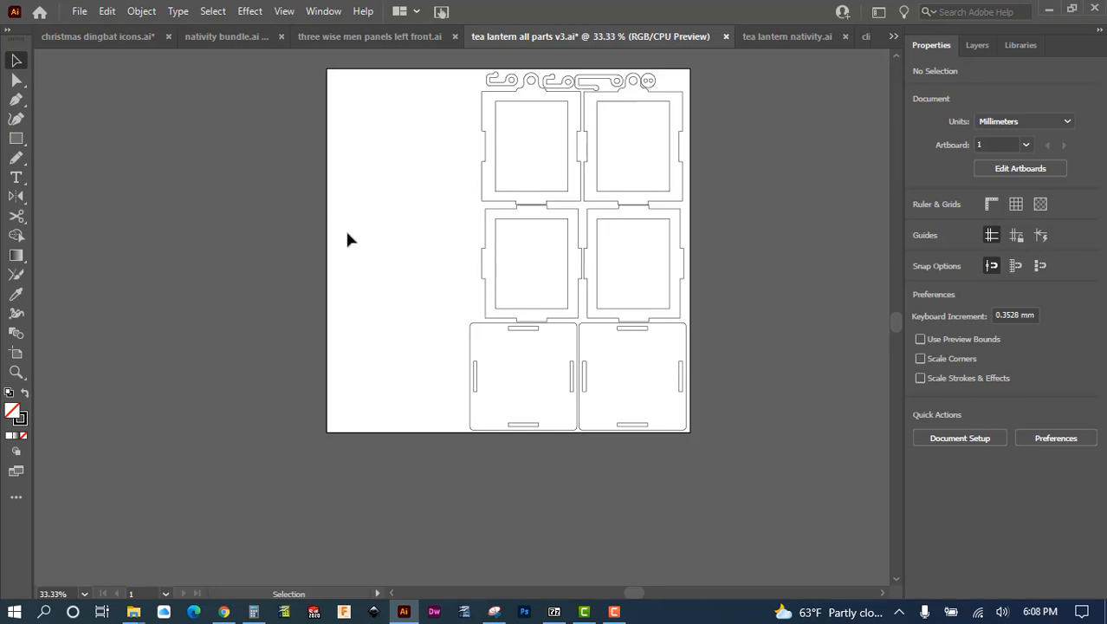
{"action": "key", "text": "ctrl+Tab"}
{"action": "key", "text": "ctrl+Tab"}
{"action": "key", "text": "ctrl+Tab"}
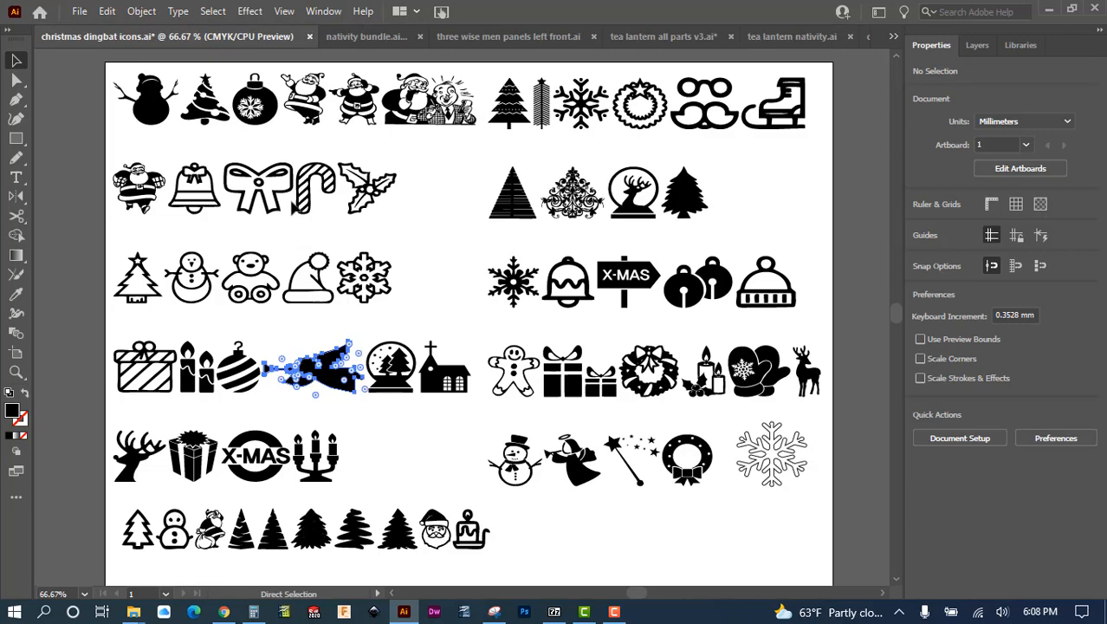
Copy the plain solid Christmas tree beside the wide gift box in clipart-number-2.ai
{"action": "key", "text": "ctrl+shift+Tab"}
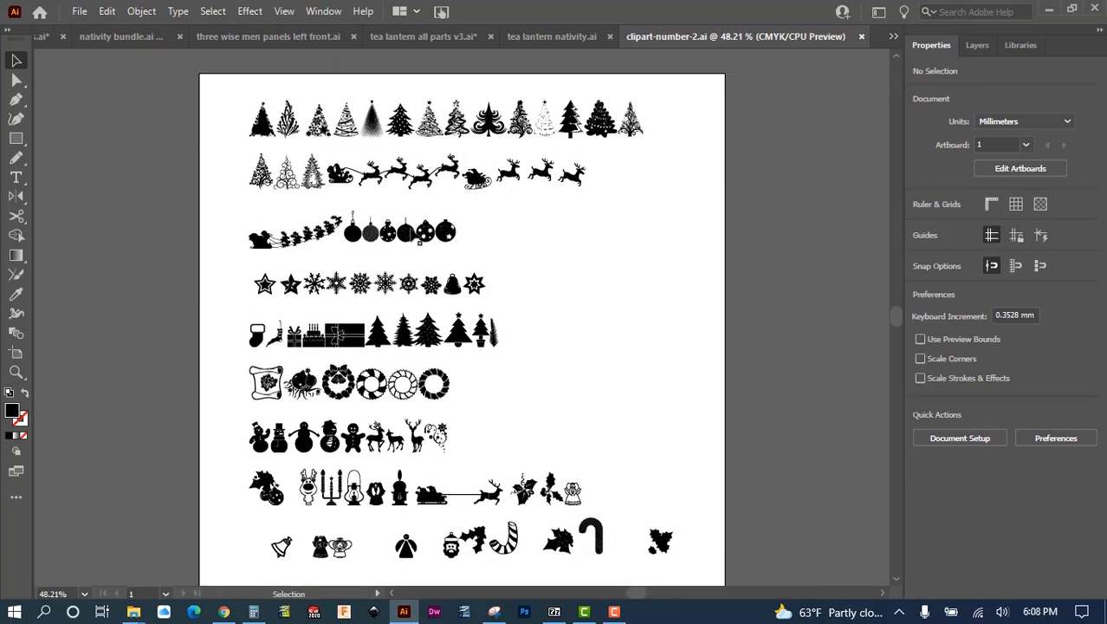
{"action": "scroll", "coordinate": [420, 238], "scroll_direction": "down", "scroll_amount": 3}
{"action": "scroll", "coordinate": [420, 238], "scroll_direction": "up", "scroll_amount": 7}
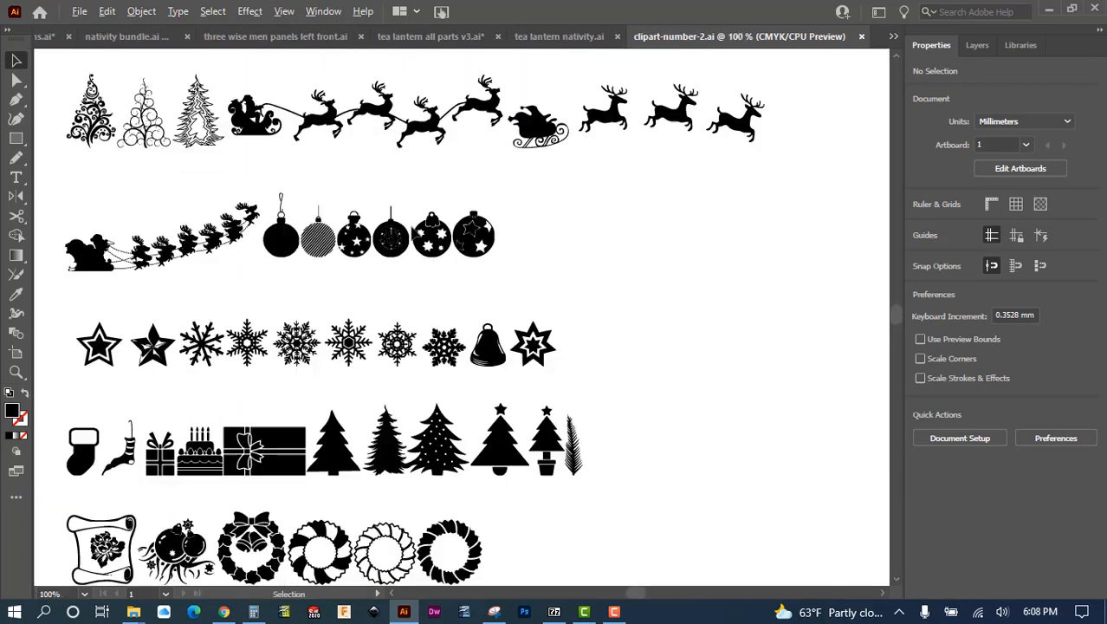
{"action": "scroll", "coordinate": [449, 293], "scroll_direction": "down", "scroll_amount": 4}
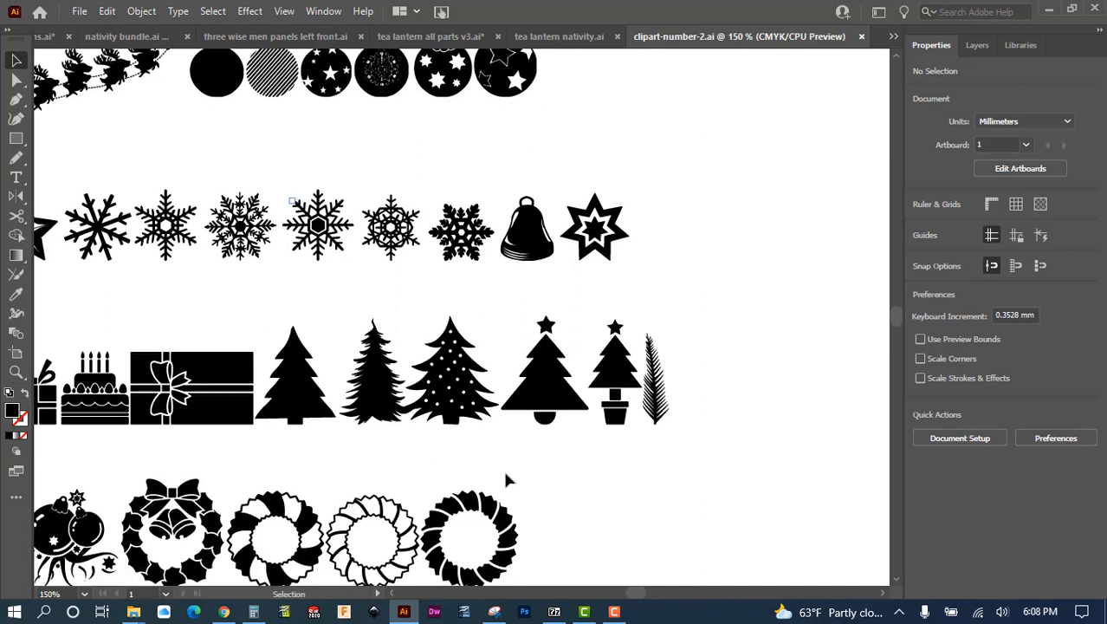
{"action": "left_click", "coordinate": [299, 405]}
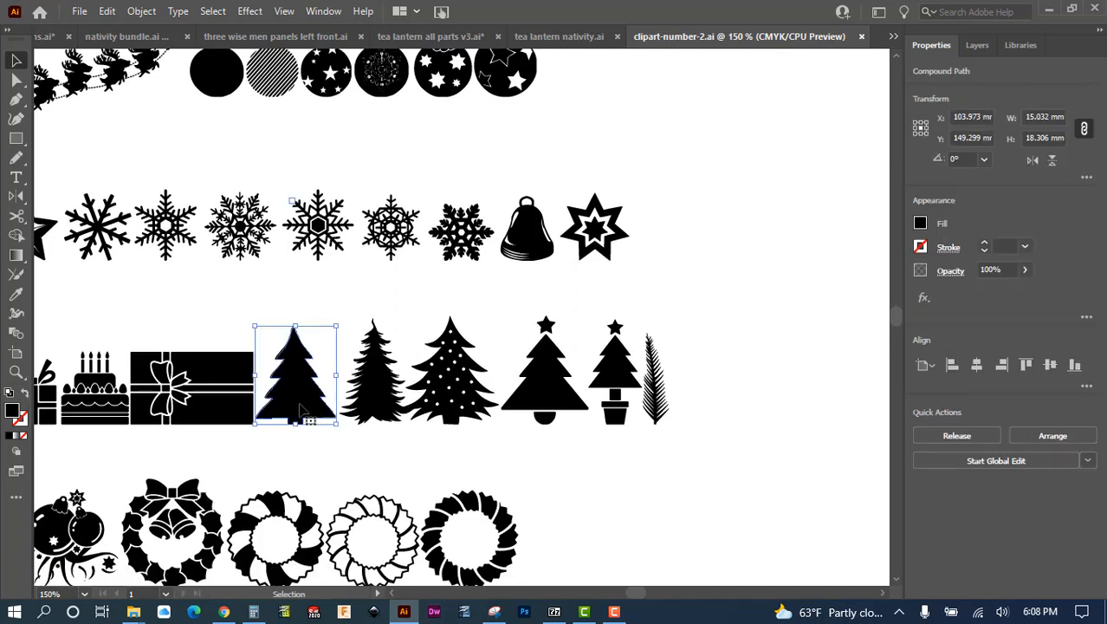
{"action": "key", "text": "a"}
{"action": "key", "text": "v"}
{"action": "left_click", "coordinate": [113, 13]}
{"action": "left_click", "coordinate": [131, 90]}
Paste the tree into tea lantern all parts v3.ai and place it just outside the upper-left panel
{"action": "key", "text": "ctrl+Tab"}
{"action": "key", "text": "ctrl+Tab"}
{"action": "key", "text": "ctrl+Tab"}
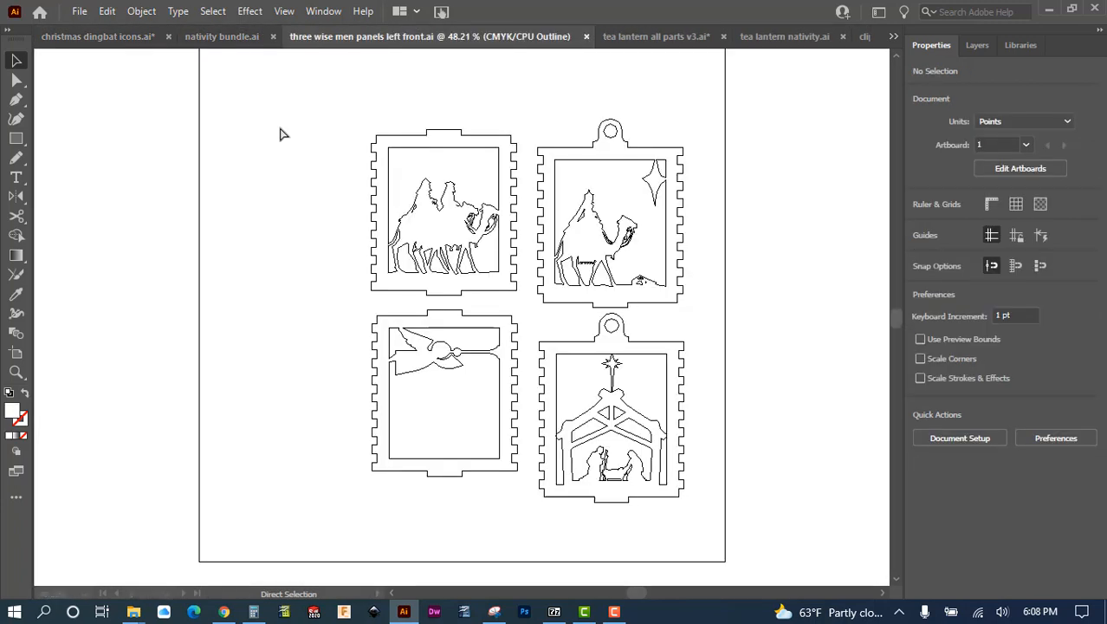
{"action": "key", "text": "ctrl+Tab"}
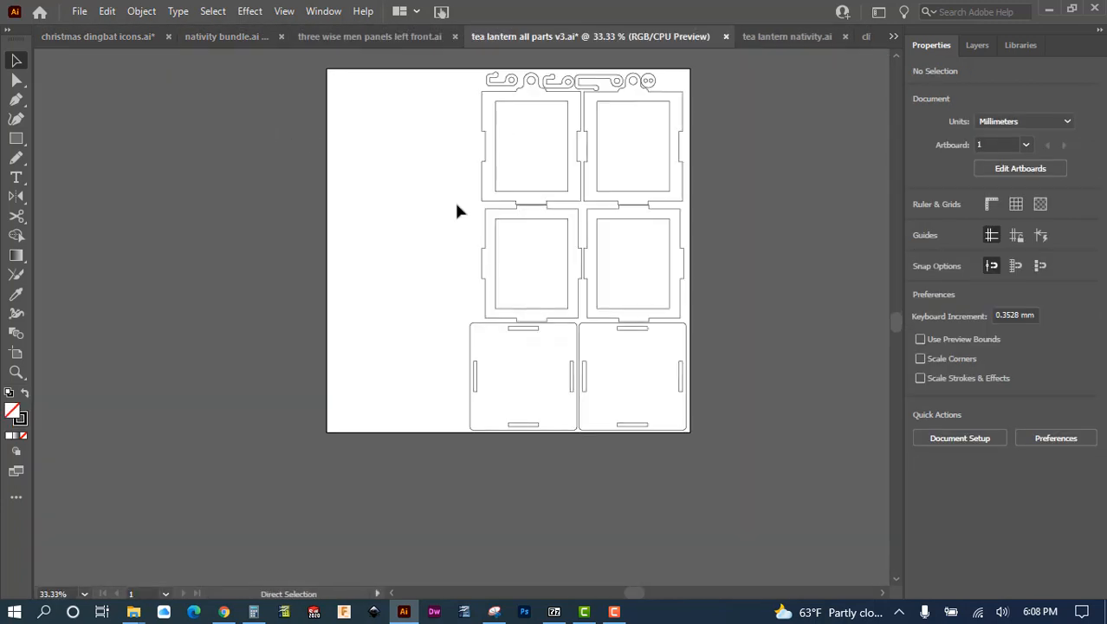
{"action": "key", "text": "ctrl+v"}
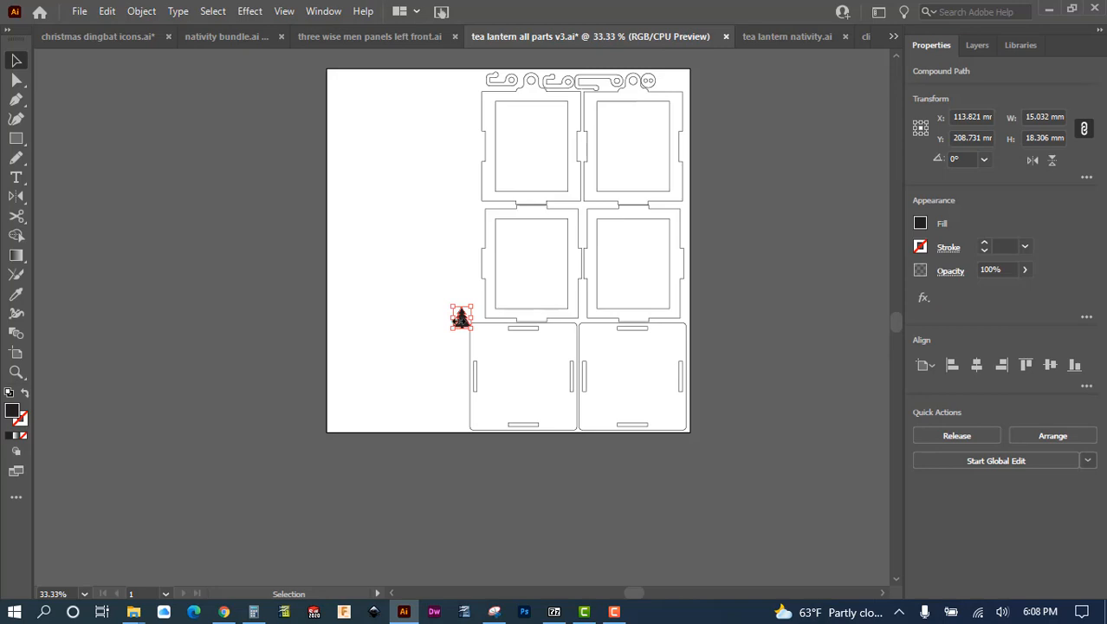
{"action": "left_click_drag", "start_coordinate": [460, 318], "coordinate": [467, 175]}
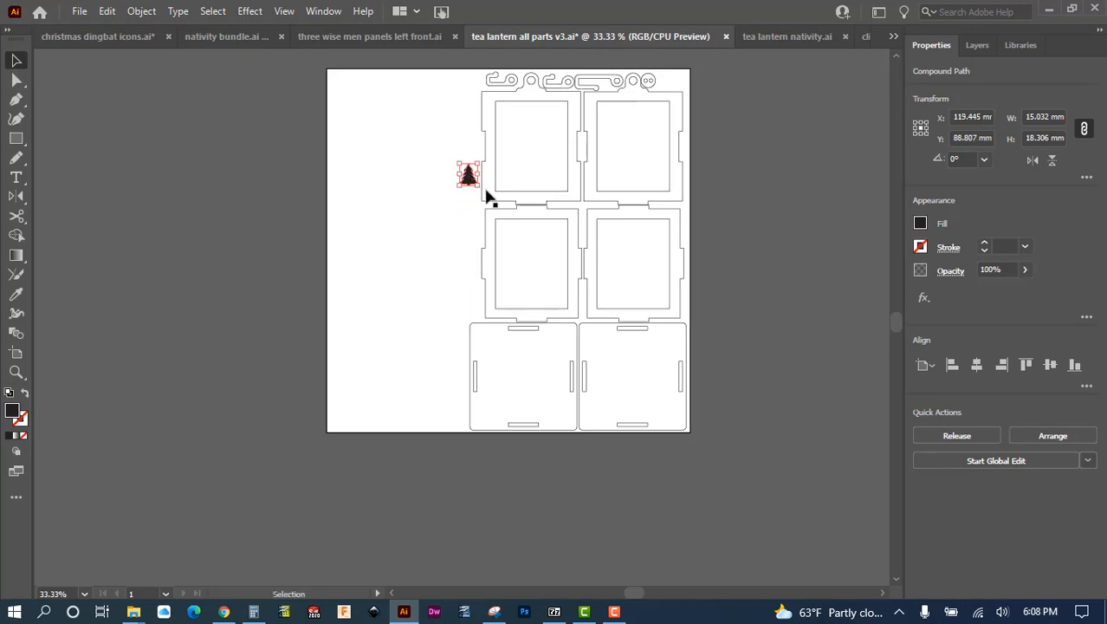
Enlarge the pasted tree proportionally to about 37.6 mm wide by 45.8 mm high
{"action": "scroll", "coordinate": [500, 210], "scroll_direction": "up", "scroll_amount": 1}
{"action": "scroll", "coordinate": [500, 210], "scroll_direction": "up", "scroll_amount": 1}
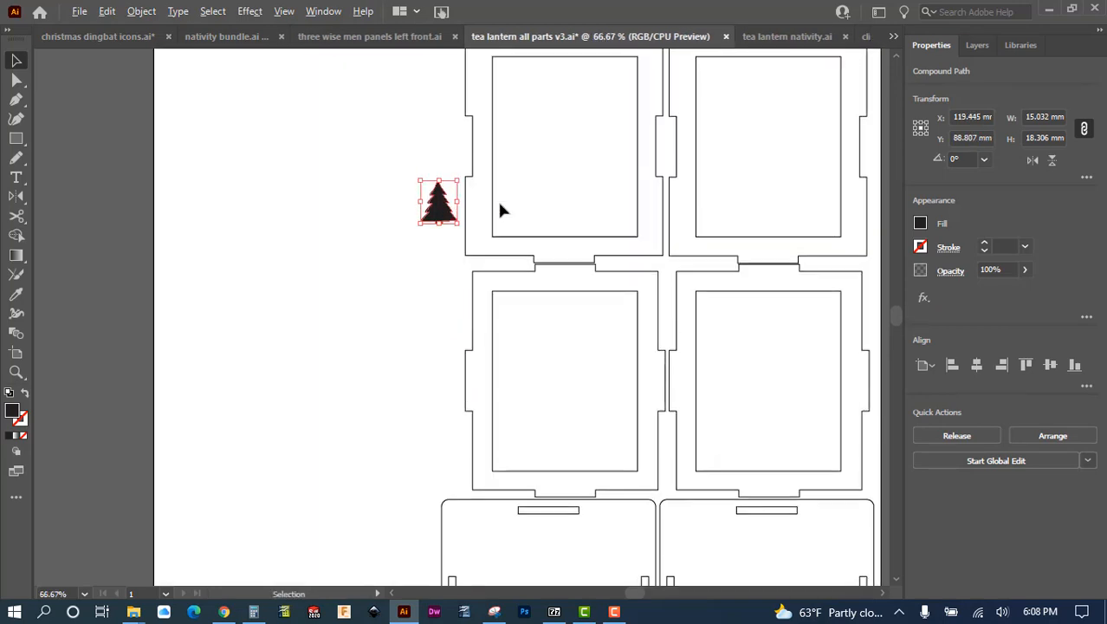
{"action": "scroll", "coordinate": [501, 209], "scroll_direction": "up", "scroll_amount": 1}
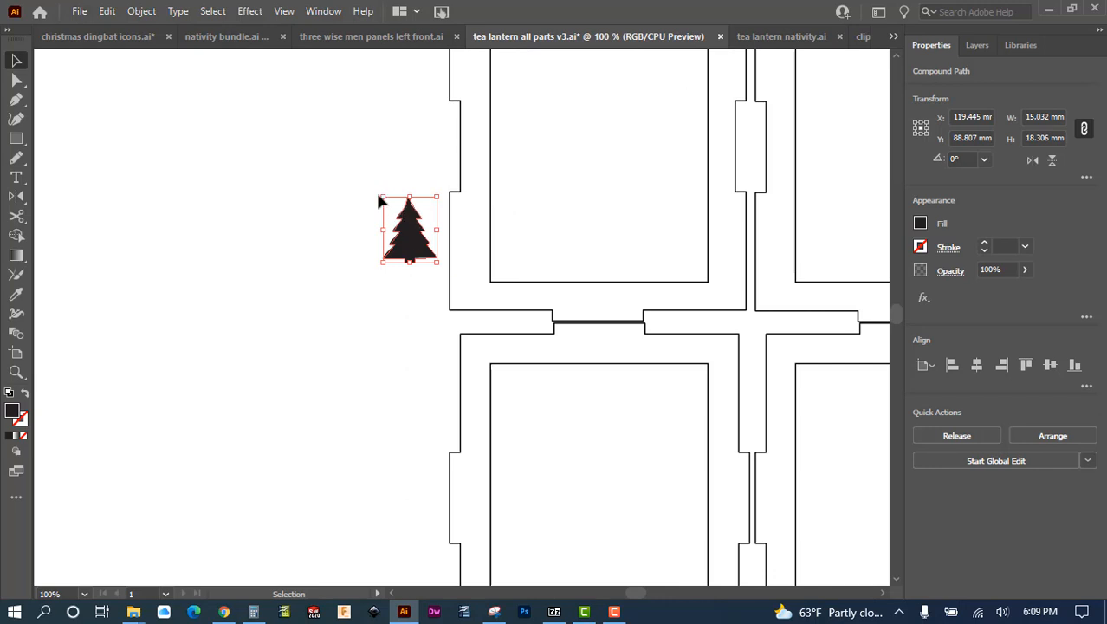
{"action": "left_click_drag", "start_coordinate": [382, 197], "coordinate": [229, 98]}
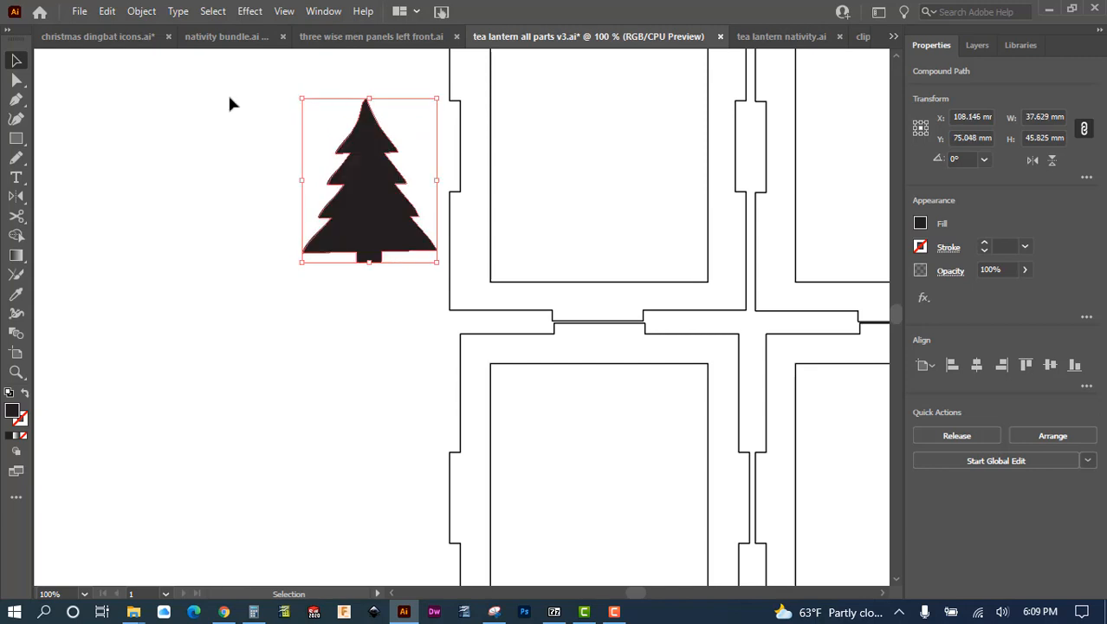
Give the tree no fill and a 1 pt stroke, and move it over the left edge of the upper-left panel's window
{"action": "scroll", "coordinate": [291, 132], "scroll_direction": "up", "scroll_amount": 3}
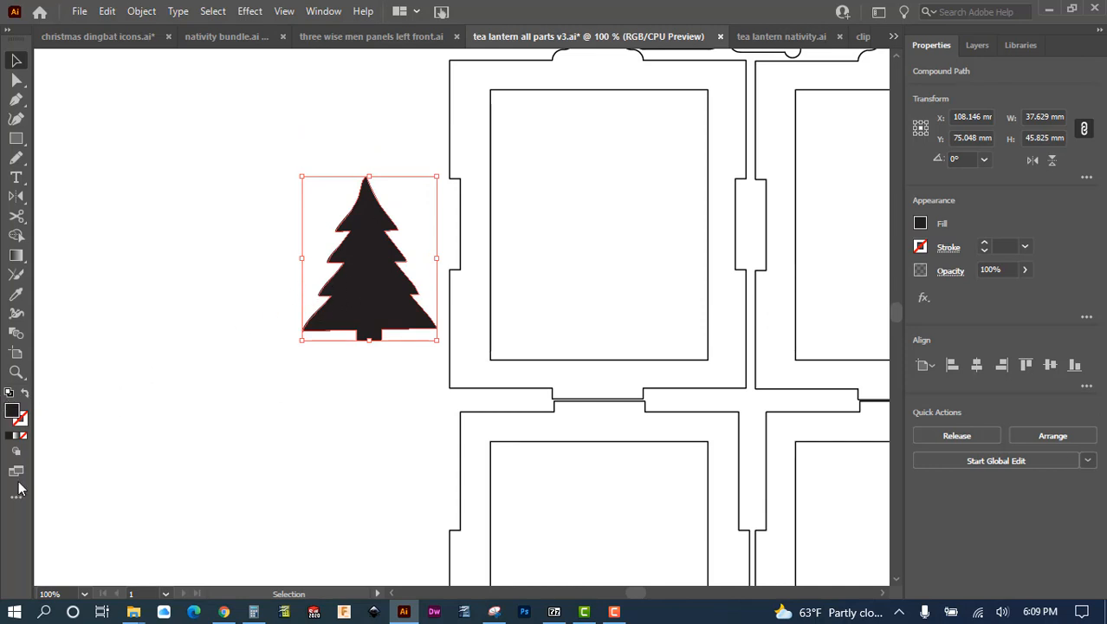
{"action": "left_click", "coordinate": [25, 393]}
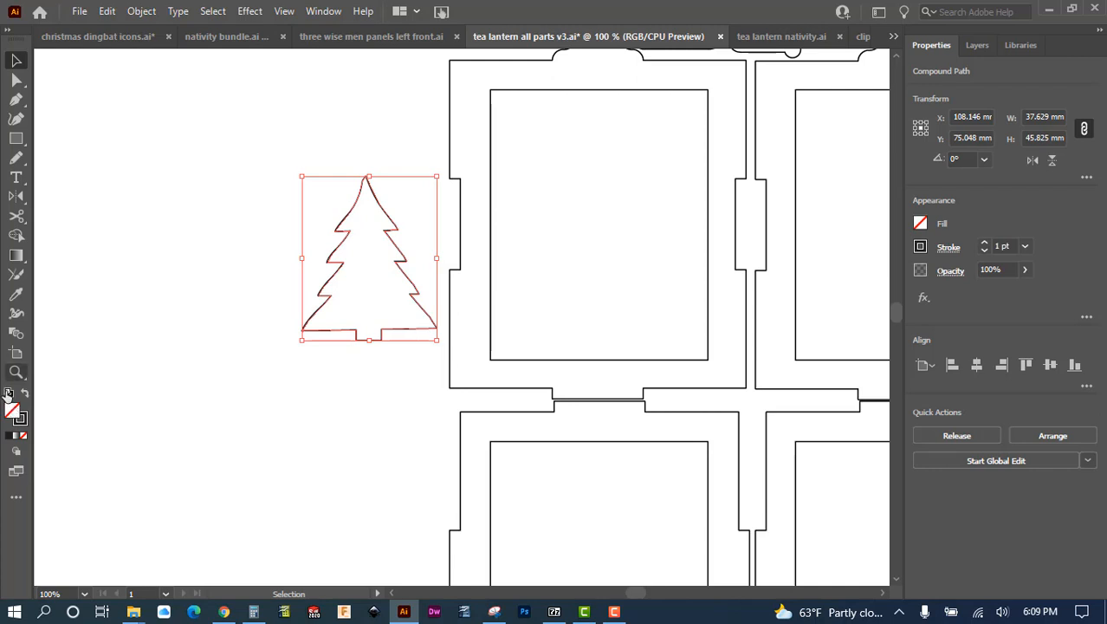
{"action": "left_click", "coordinate": [8, 392]}
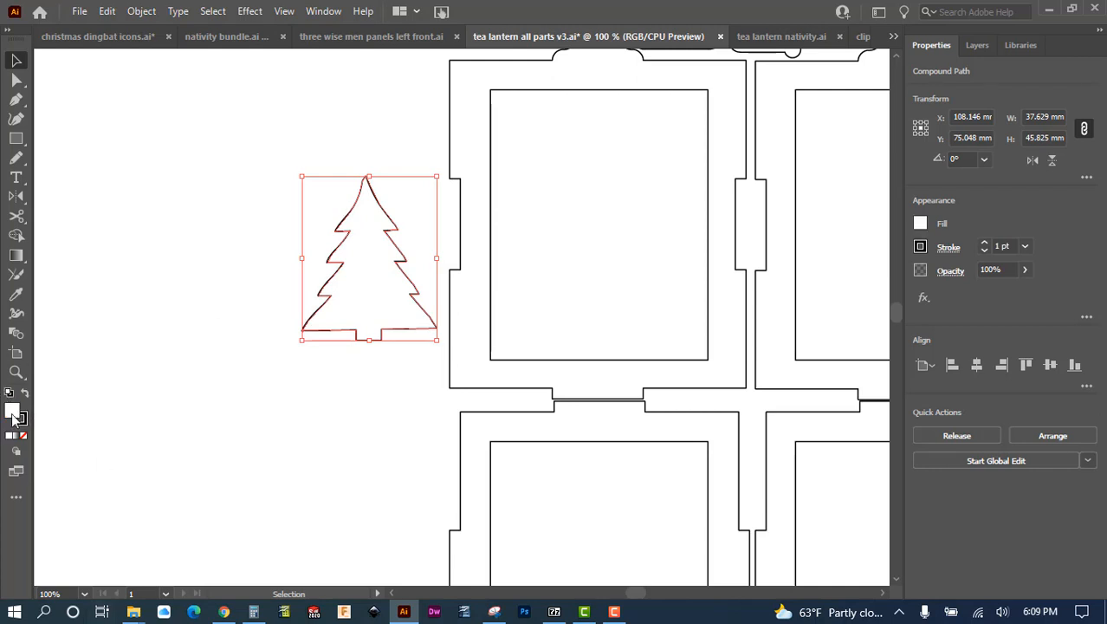
{"action": "left_click", "coordinate": [24, 435]}
{"action": "left_click_drag", "start_coordinate": [338, 270], "coordinate": [513, 235]}
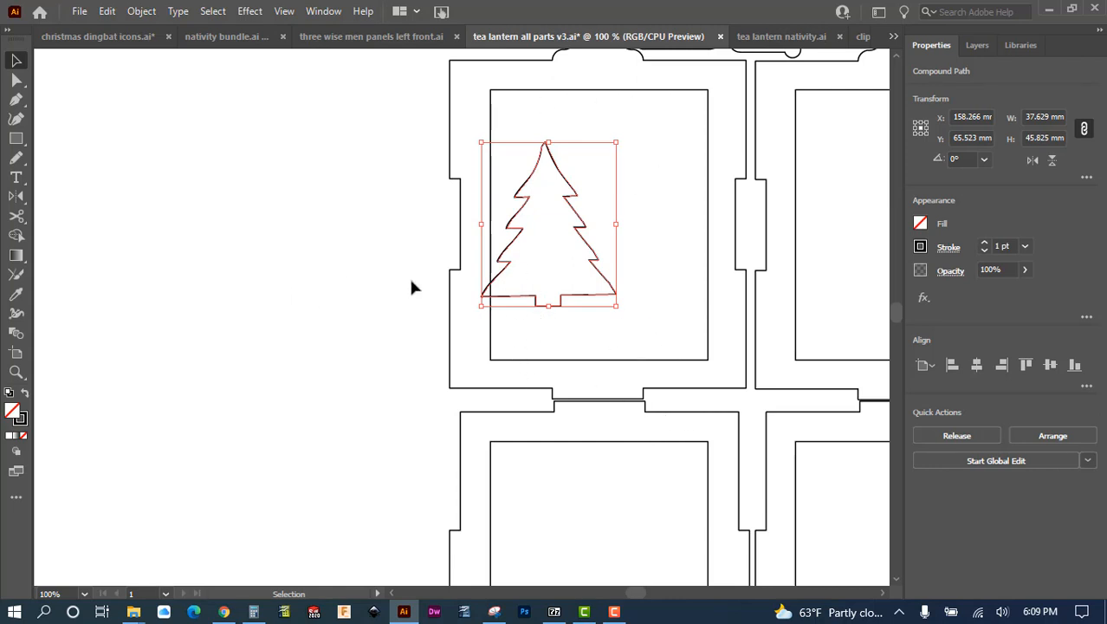
{"action": "left_click", "coordinate": [366, 181]}
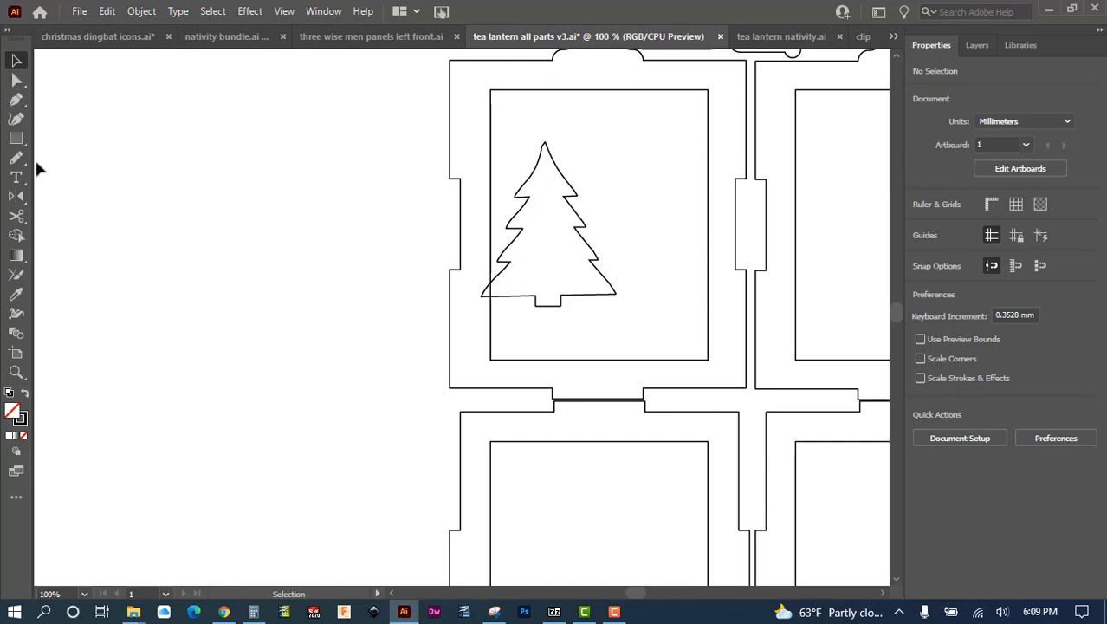
Draw a closed, curved ground strip about 65 mm long with the Pen tool, crossing the tree trunk and both side edges of the window
{"action": "left_click", "coordinate": [17, 101]}
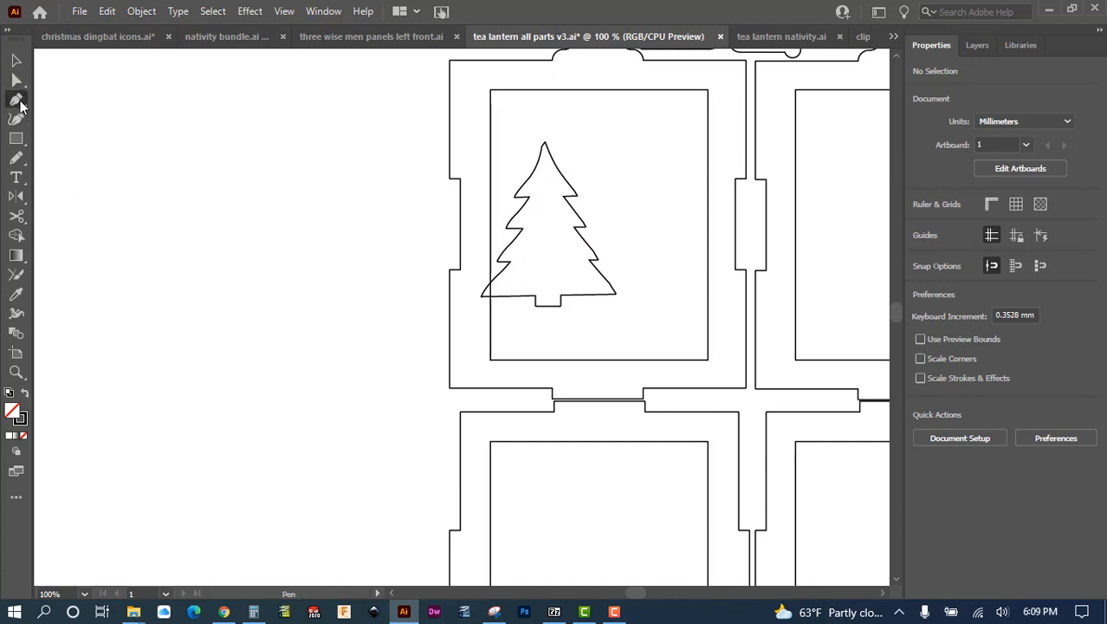
{"action": "left_click", "coordinate": [484, 308]}
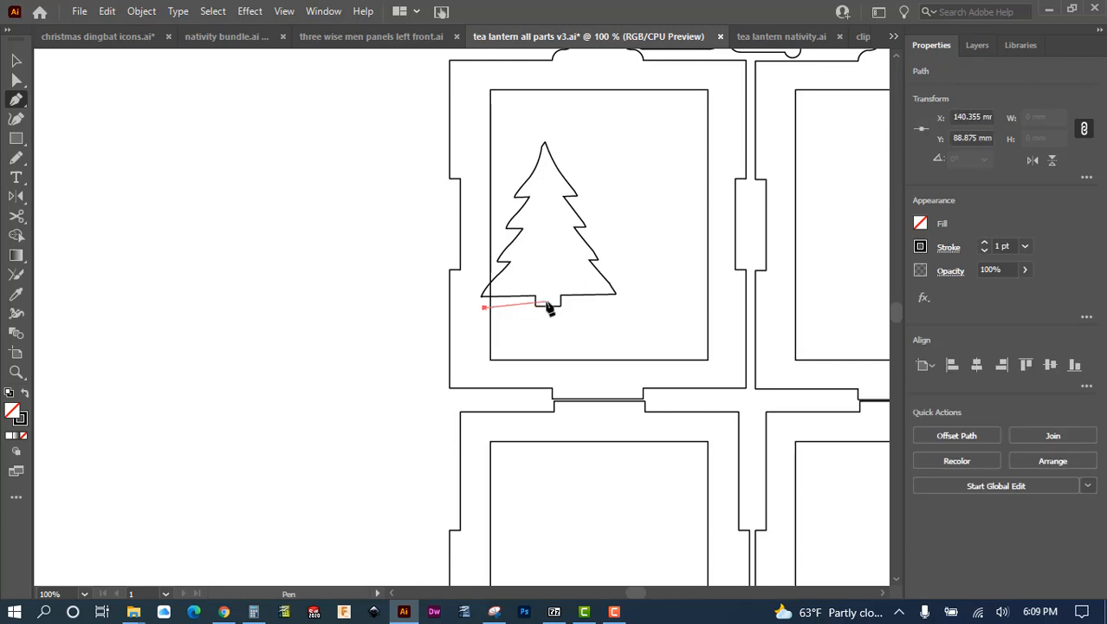
{"action": "left_click_drag", "start_coordinate": [549, 302], "coordinate": [569, 302]}
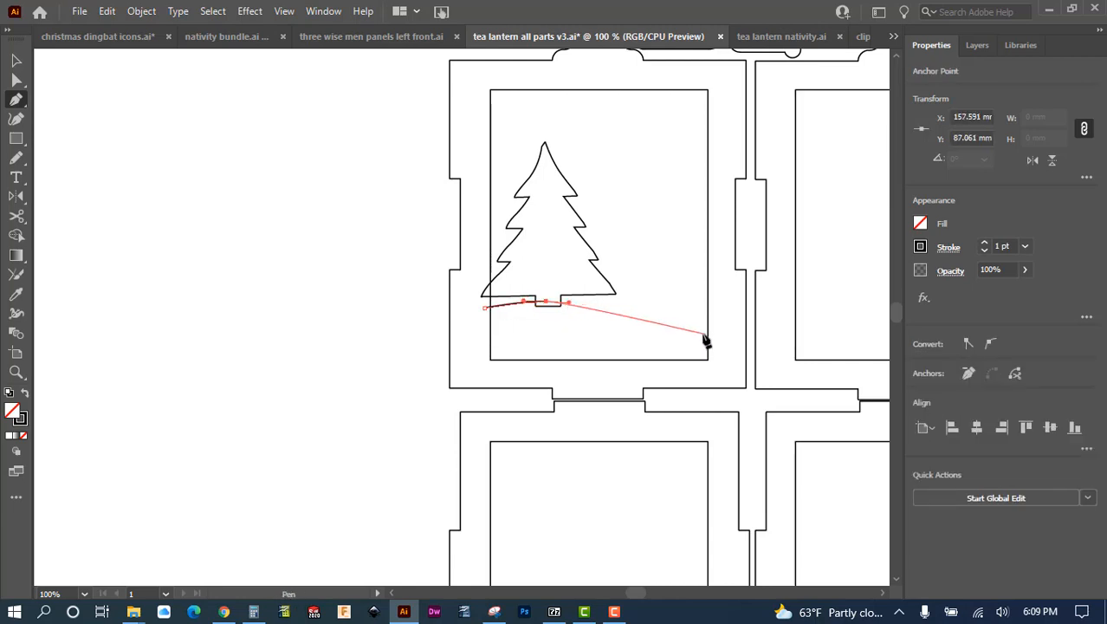
{"action": "left_click_drag", "start_coordinate": [711, 333], "coordinate": [744, 347]}
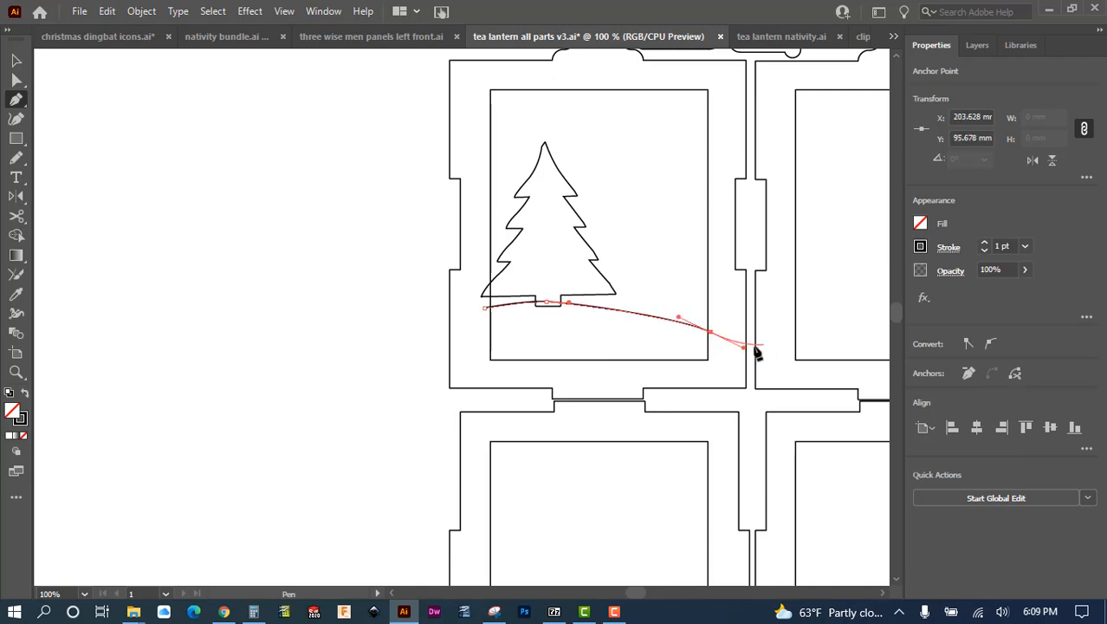
{"action": "left_click", "coordinate": [711, 333]}
{"action": "left_click", "coordinate": [712, 345]}
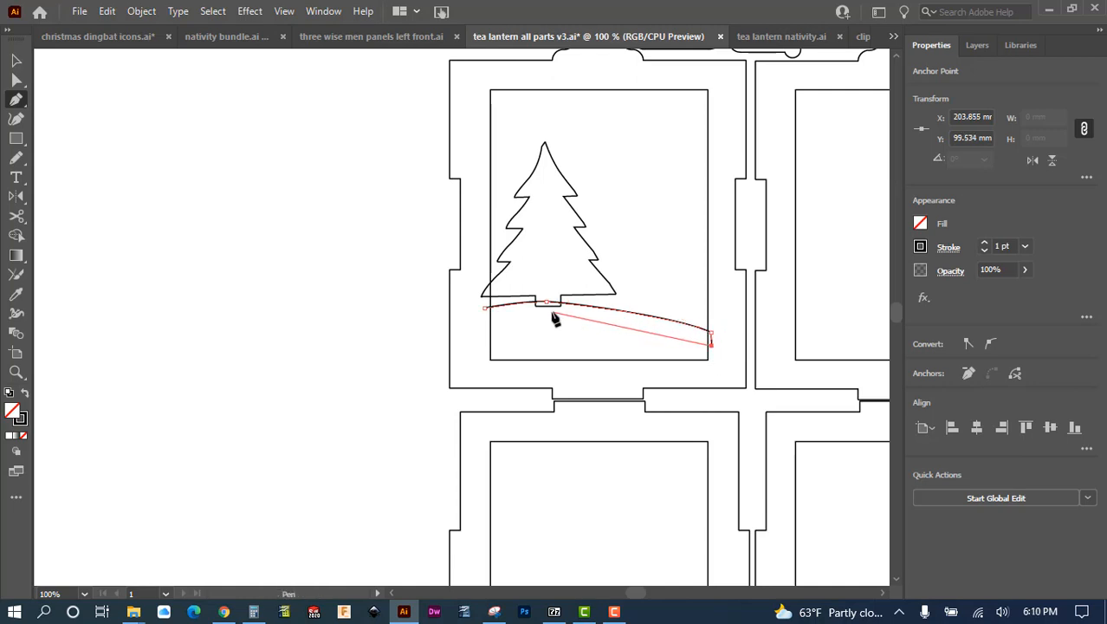
{"action": "left_click_drag", "start_coordinate": [546, 312], "coordinate": [490, 314]}
{"action": "left_click", "coordinate": [485, 309]}
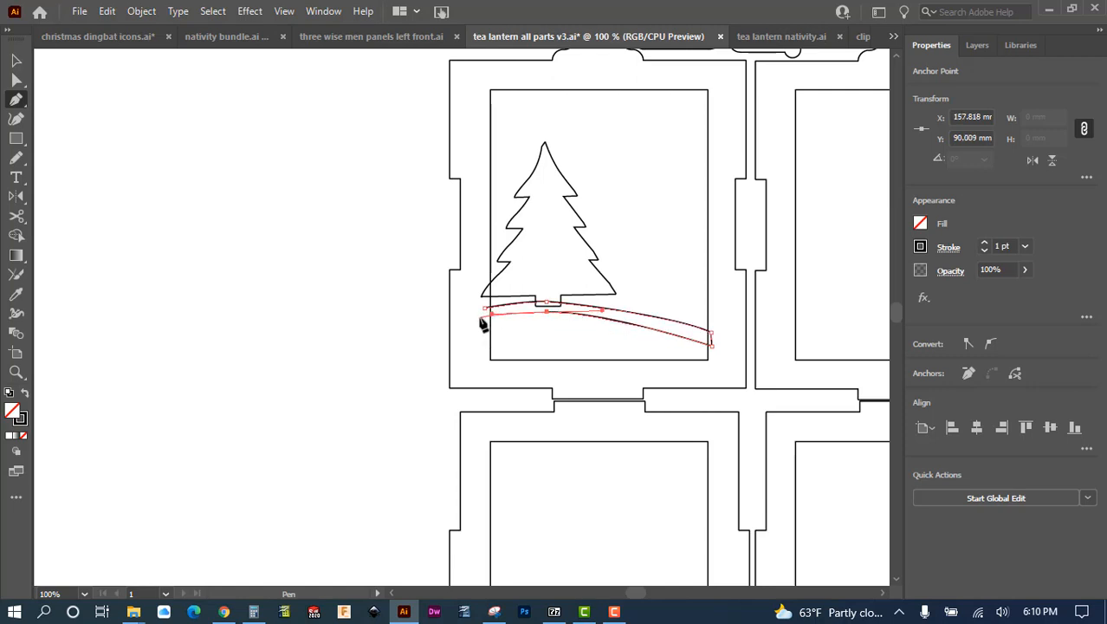
{"action": "left_click", "coordinate": [480, 317]}
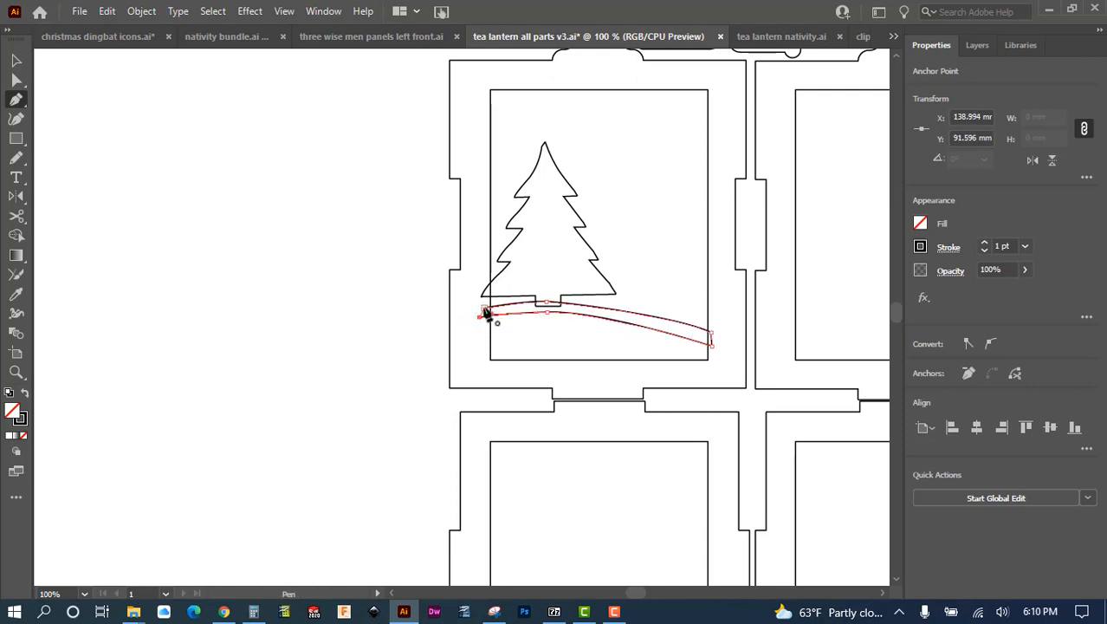
{"action": "left_click", "coordinate": [485, 309]}
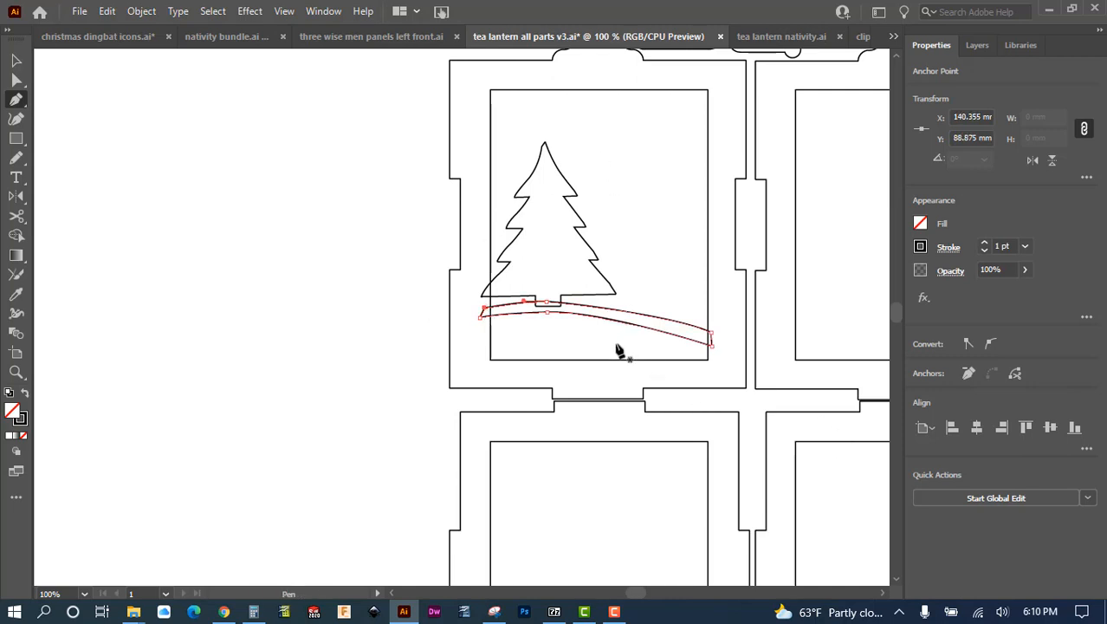
Reshape the ground strip's lower curve with the Anchor Point tool by lengthening the right-hand handle of its middle anchor
{"action": "scroll", "coordinate": [618, 349], "scroll_direction": "up", "scroll_amount": 2, "text": "alt"}
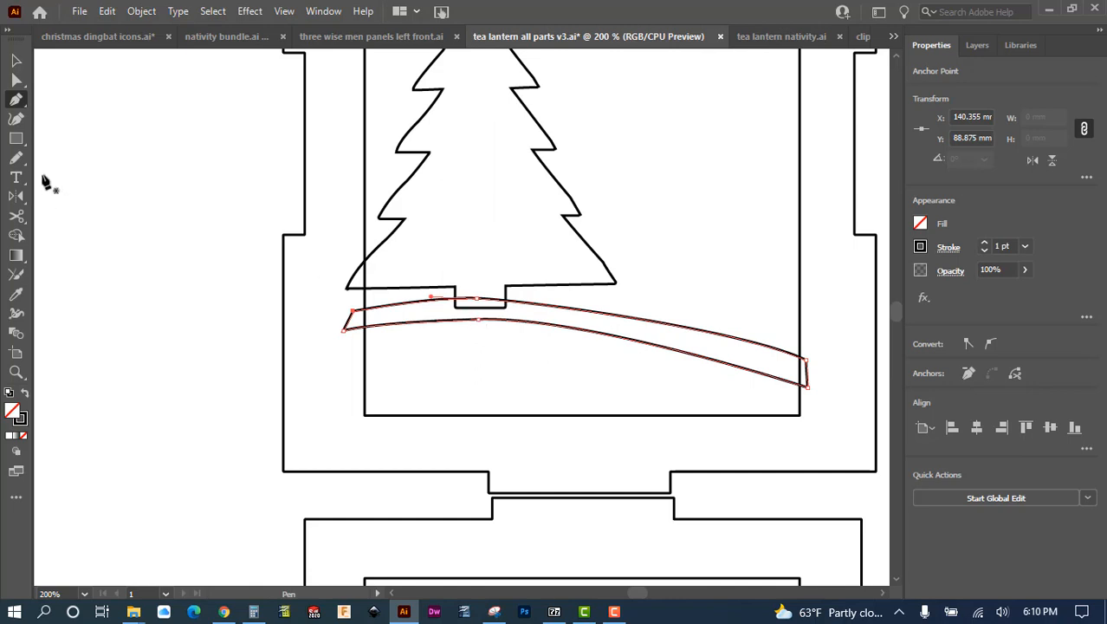
{"action": "left_click_drag", "start_coordinate": [19, 79], "coordinate": [107, 78]}
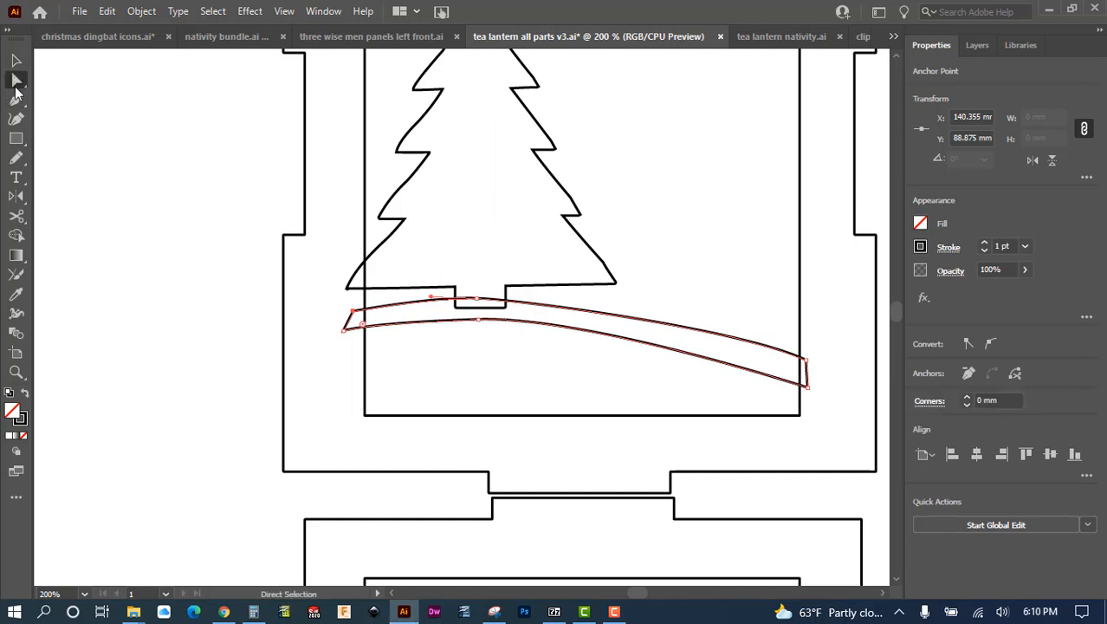
{"action": "left_click_drag", "start_coordinate": [17, 82], "coordinate": [69, 120]}
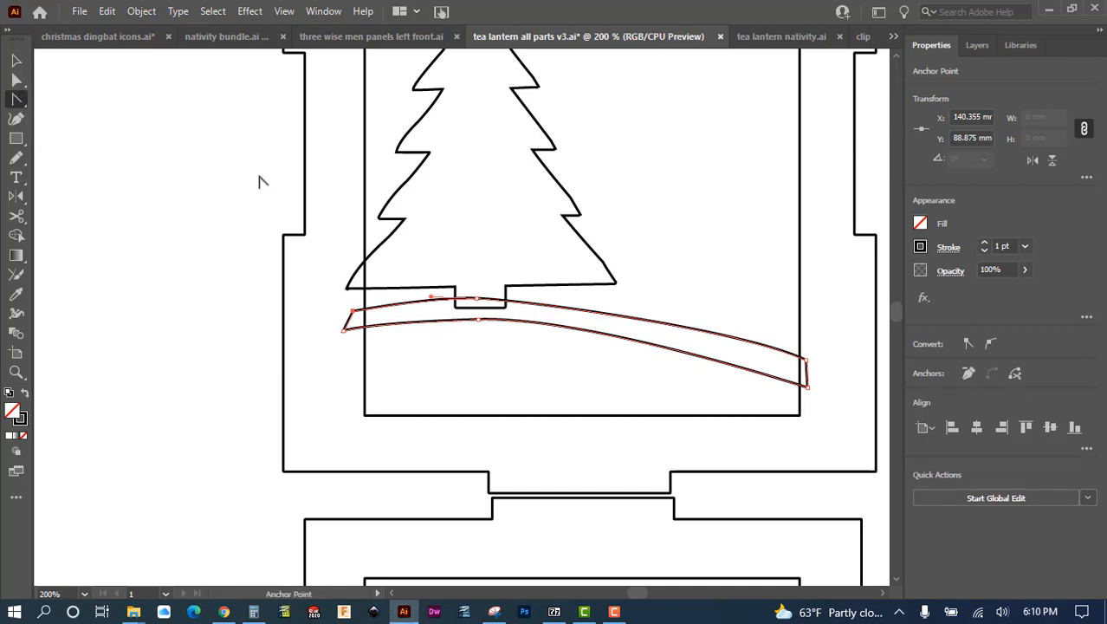
{"action": "key", "text": "ctrl"}
{"action": "key", "text": "ctrl"}
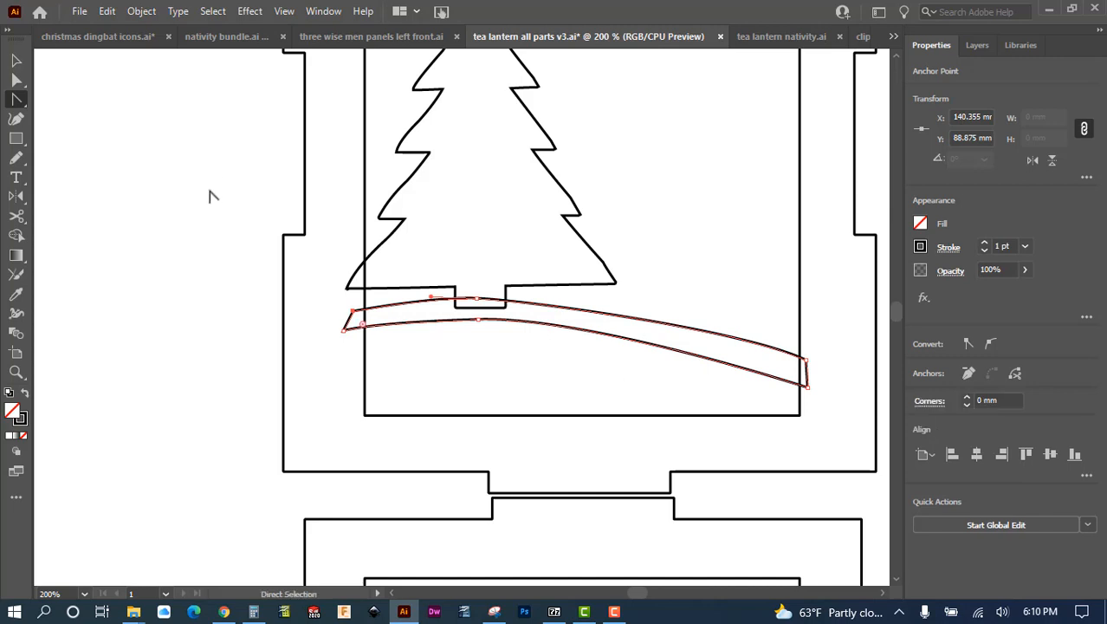
{"action": "key", "text": "ctrl"}
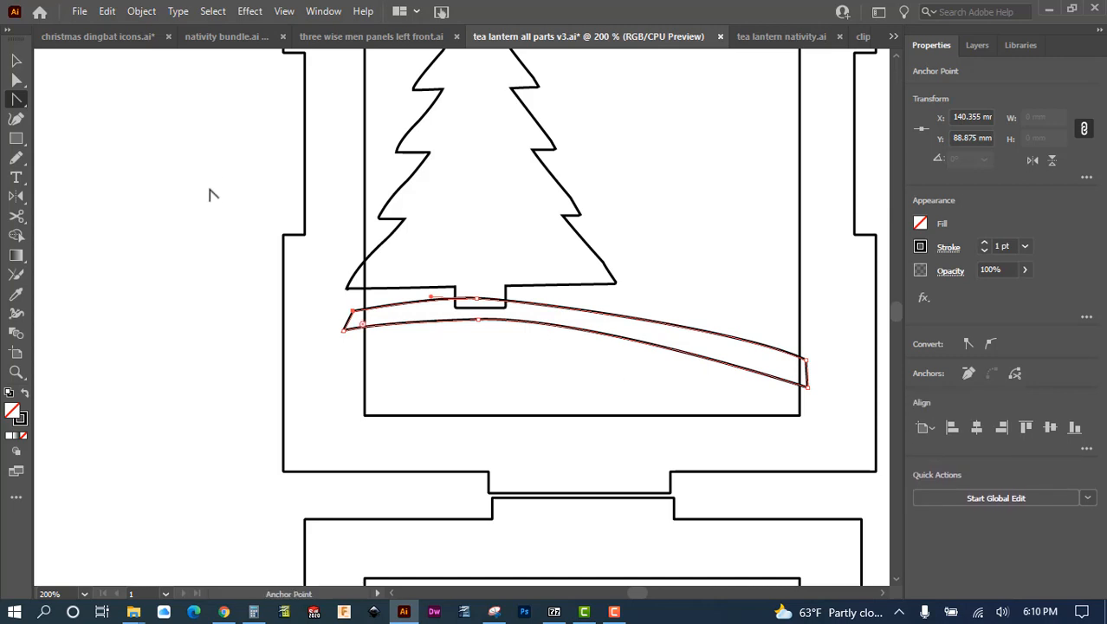
{"action": "key", "text": "ctrl"}
{"action": "key", "text": "ctrl"}
{"action": "left_click", "coordinate": [479, 322], "text": "ctrl"}
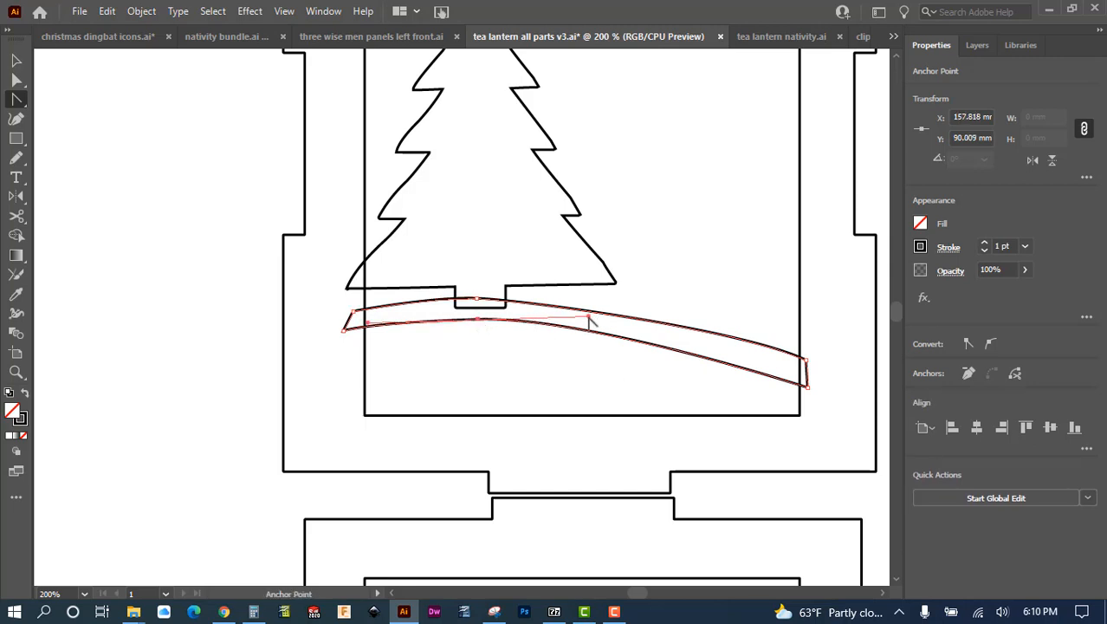
{"action": "left_click_drag", "start_coordinate": [589, 321], "coordinate": [693, 326]}
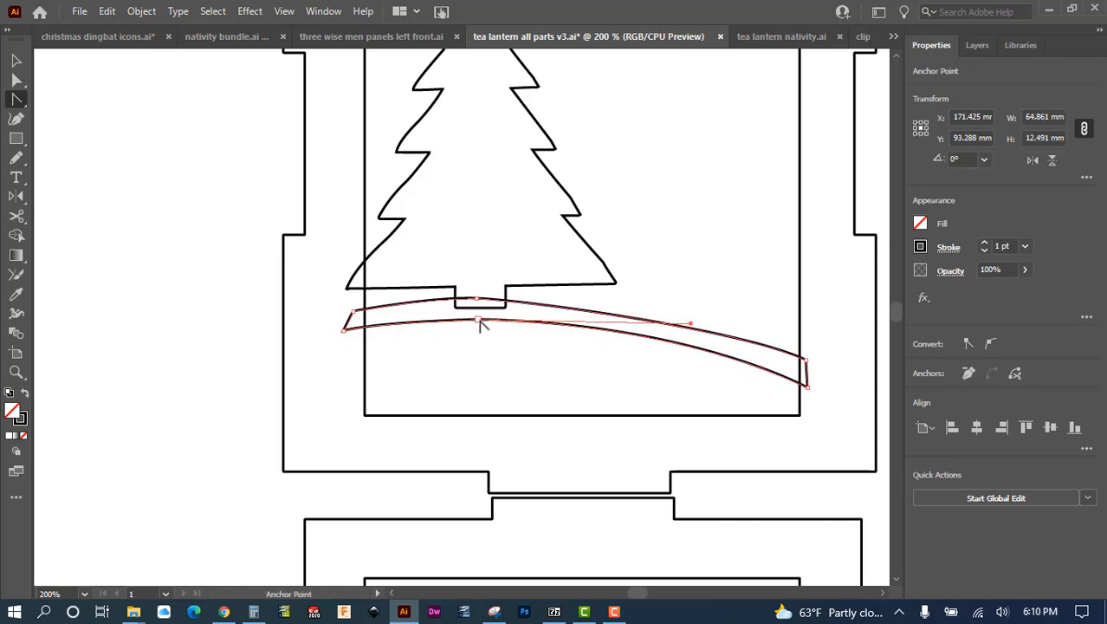
Smooth the ground strip's lower middle anchor slightly higher, and lengthen the right-hand handle of its upper middle anchor with the Anchor Point tool
{"action": "left_click_drag", "start_coordinate": [479, 318], "coordinate": [477, 318]}
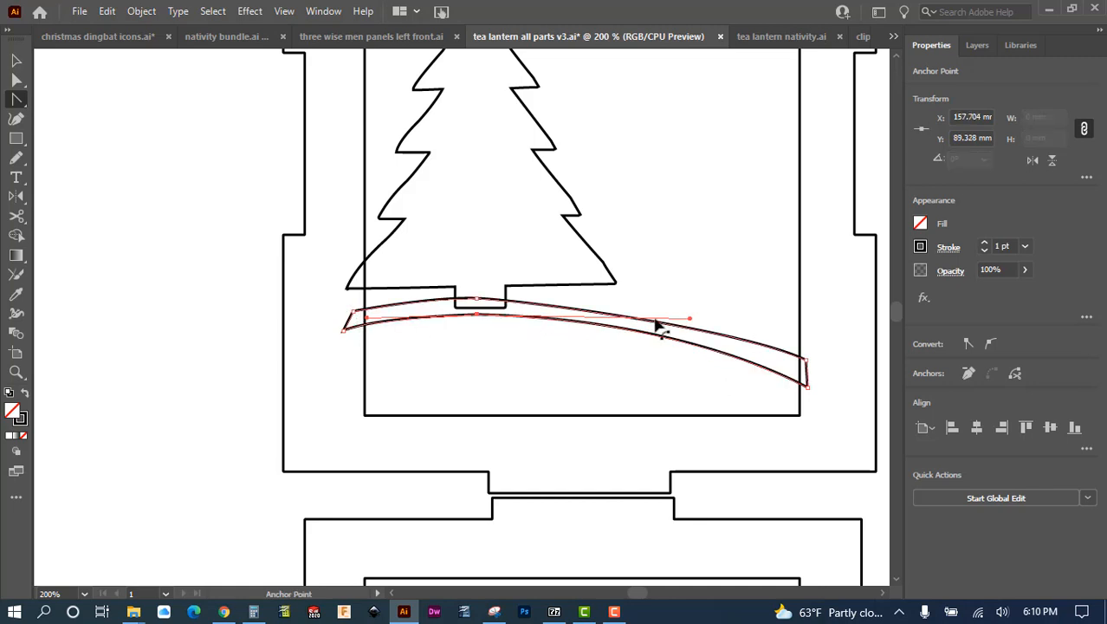
{"action": "left_click", "coordinate": [701, 272]}
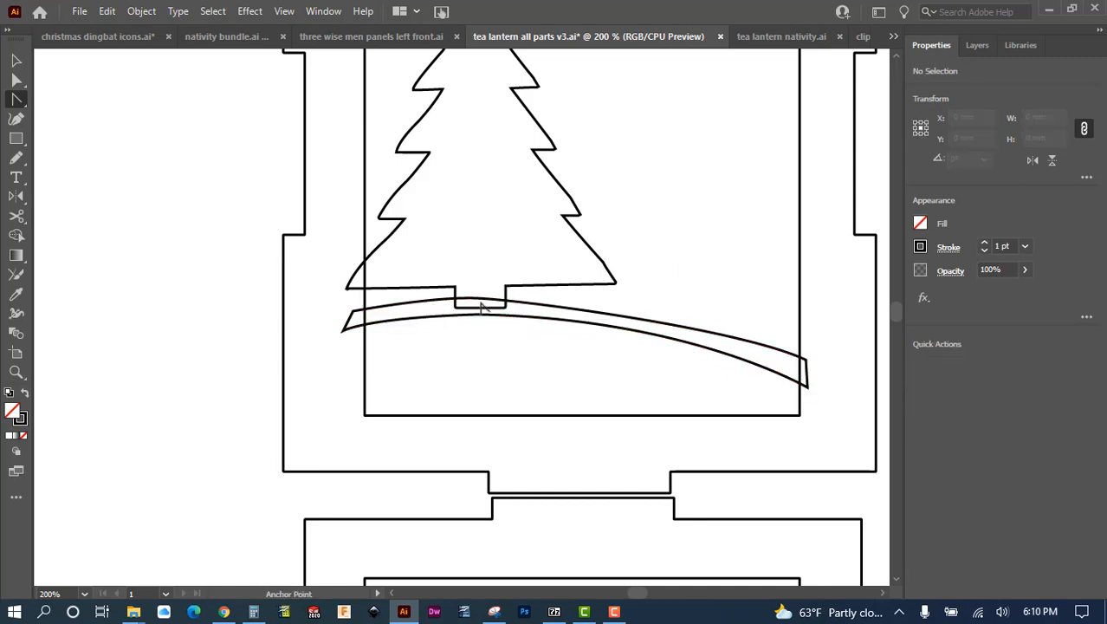
{"action": "left_click", "coordinate": [478, 300]}
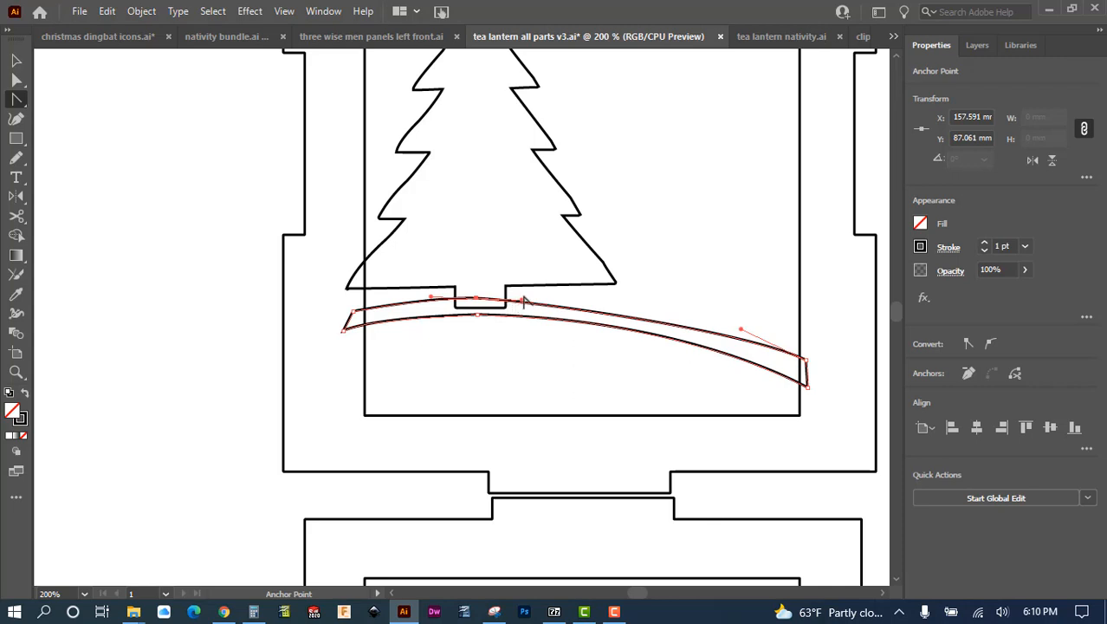
{"action": "left_click_drag", "start_coordinate": [521, 303], "coordinate": [567, 298]}
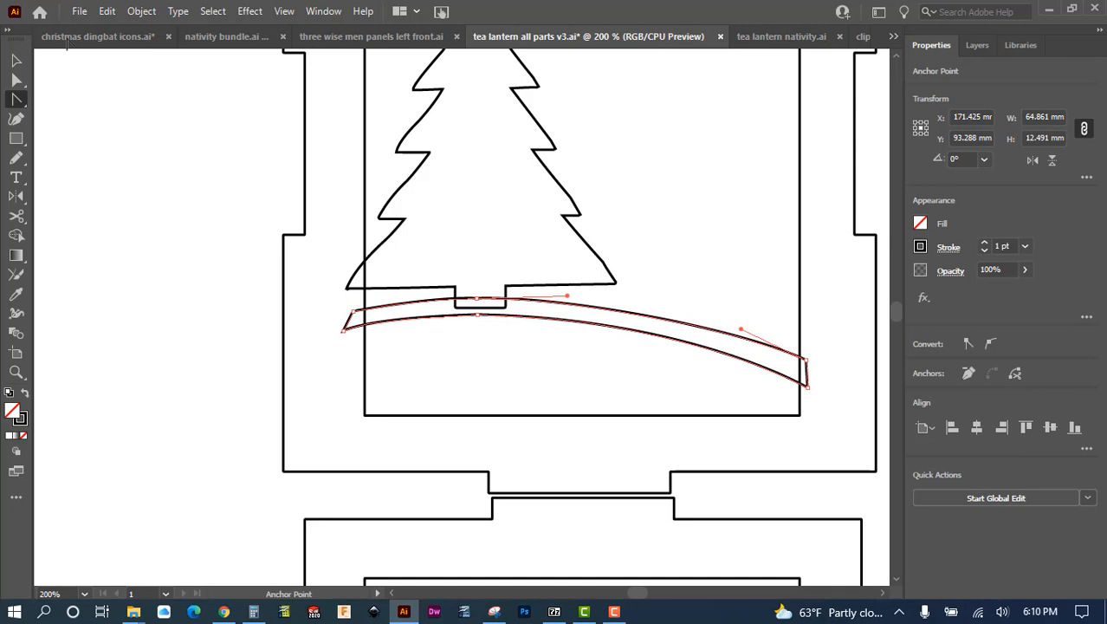
Unite the tree and the ground strip into a single outline with the Pathfinder
{"action": "left_click", "coordinate": [16, 61]}
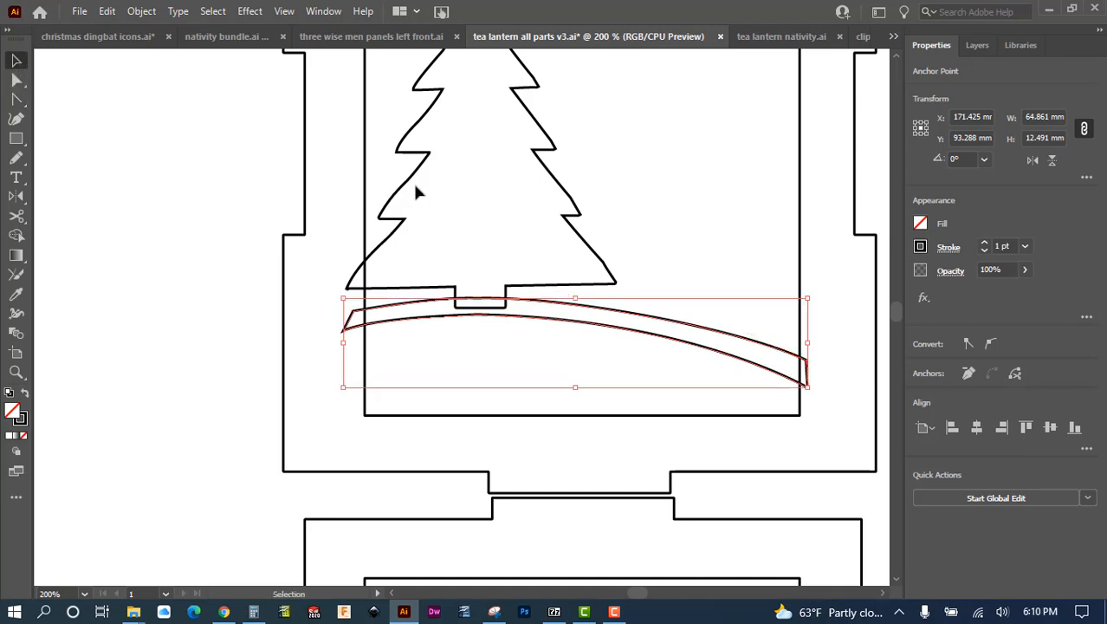
{"action": "left_click", "coordinate": [611, 289]}
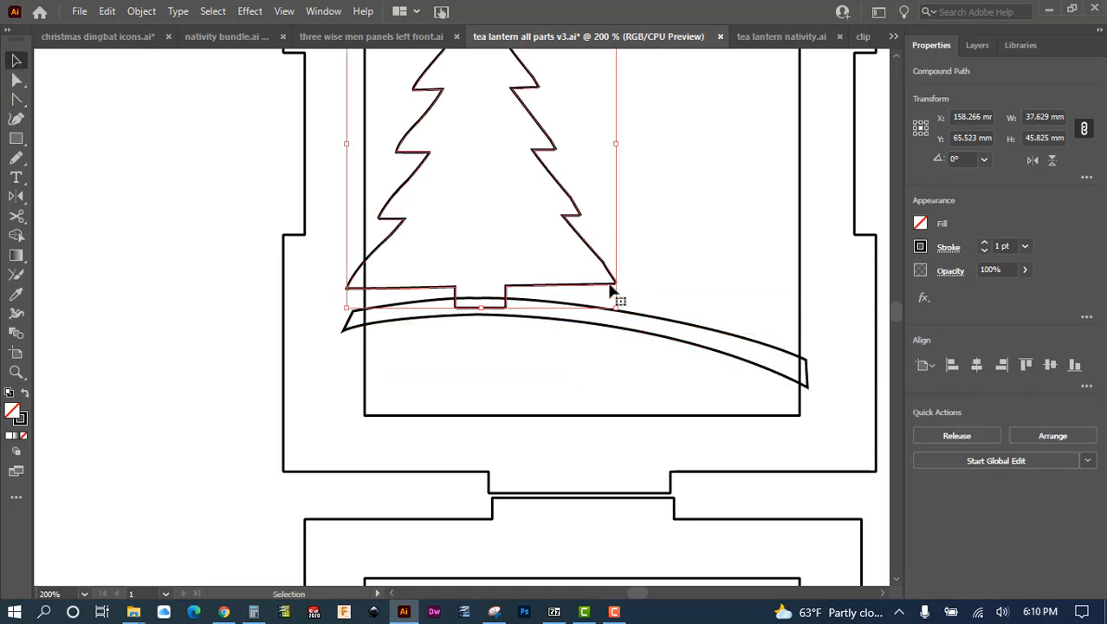
{"action": "left_click", "coordinate": [667, 343], "text": "shift"}
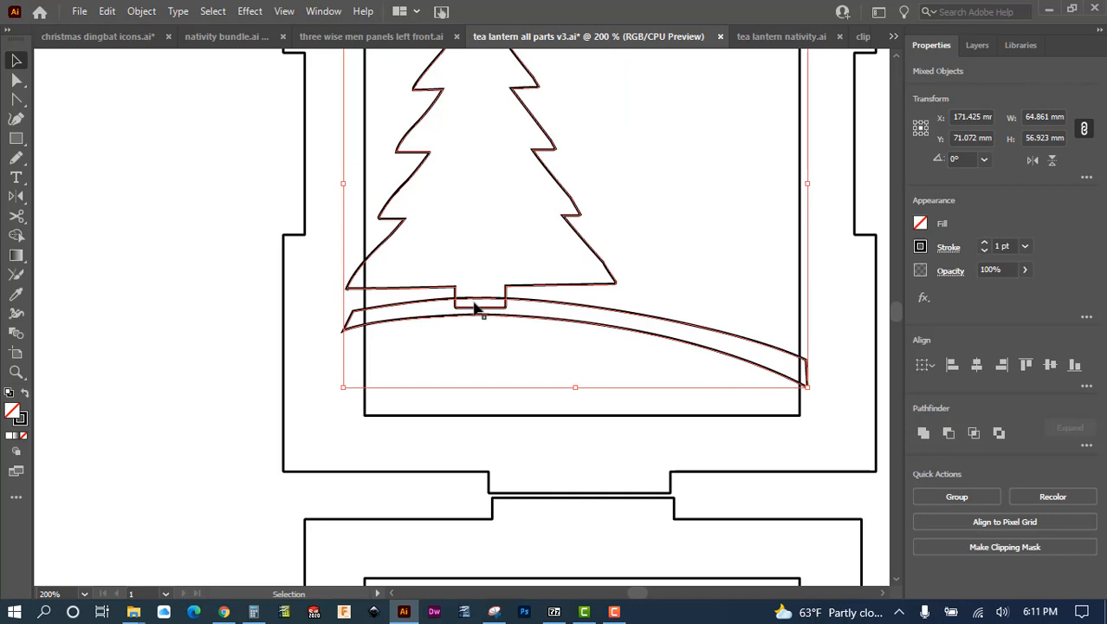
{"action": "left_click", "coordinate": [919, 433]}
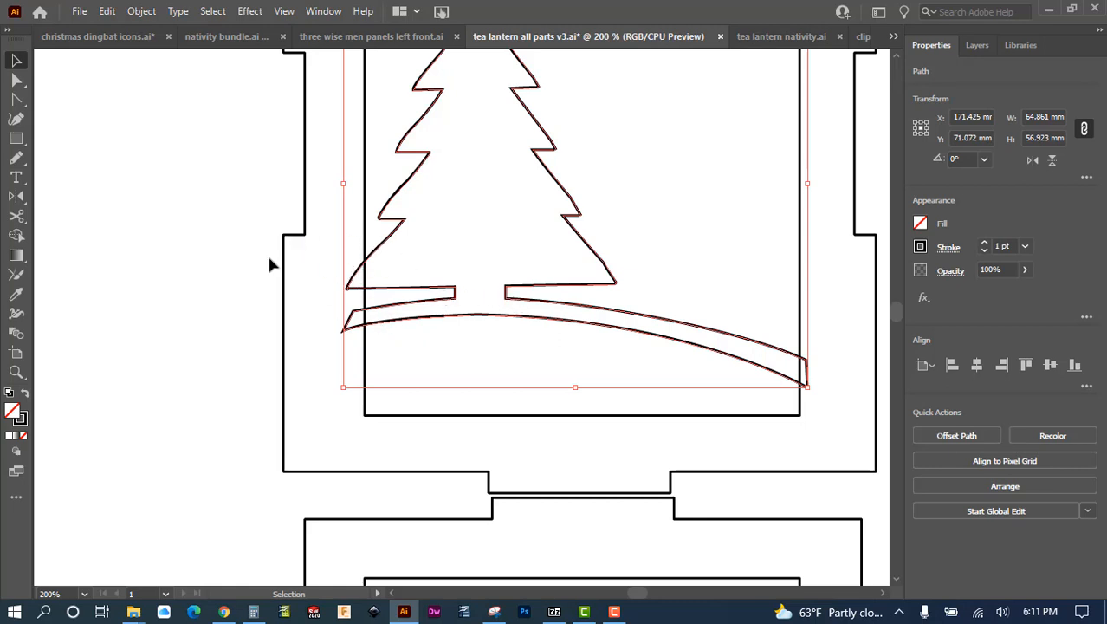
{"action": "left_click", "coordinate": [194, 236]}
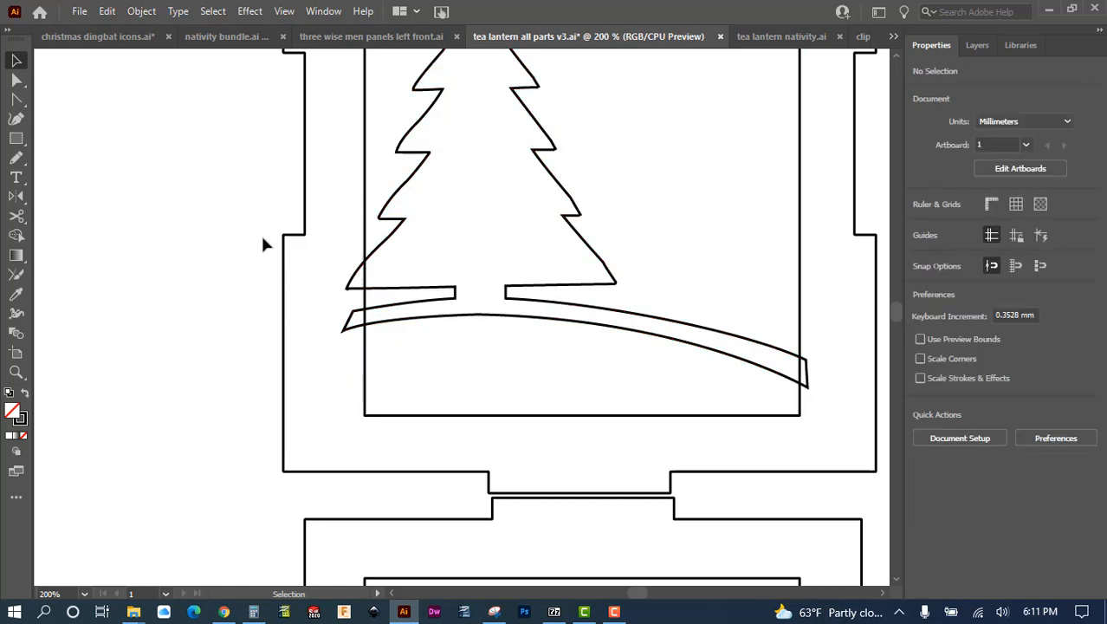
Ungroup the lantern panel's outer outline
{"action": "left_click", "coordinate": [299, 242]}
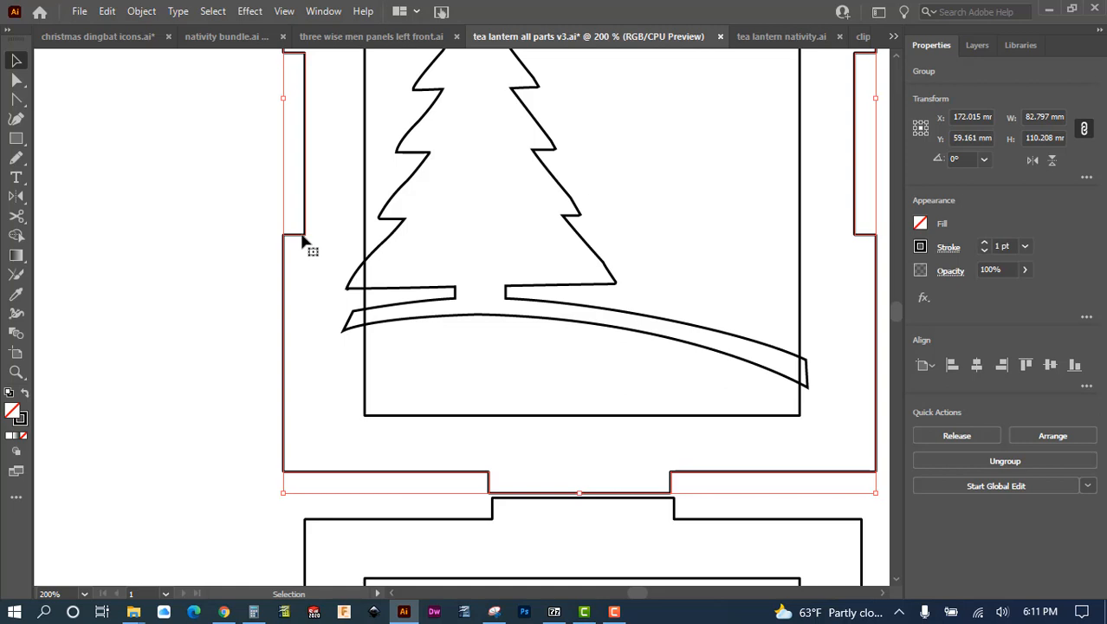
{"action": "right_click", "coordinate": [302, 242]}
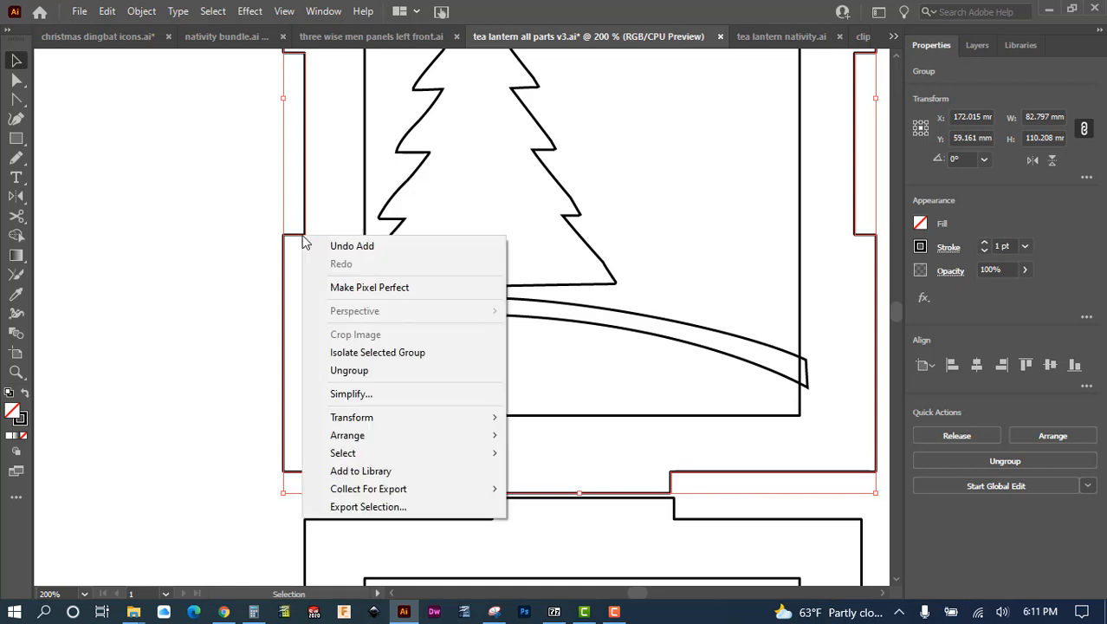
{"action": "left_click", "coordinate": [369, 373]}
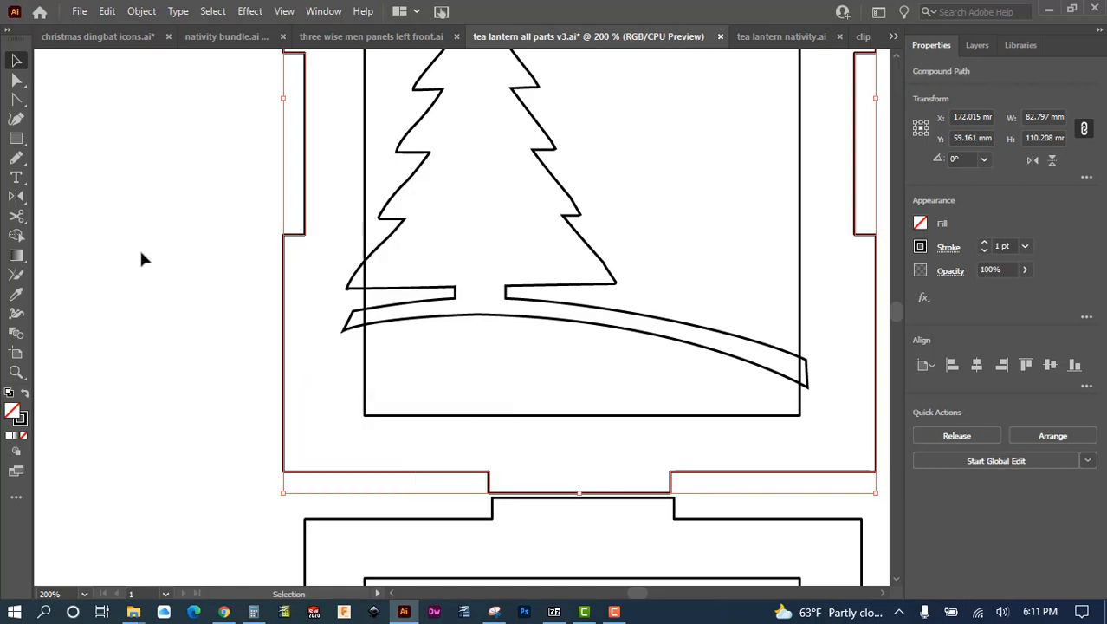
{"action": "left_click", "coordinate": [164, 251]}
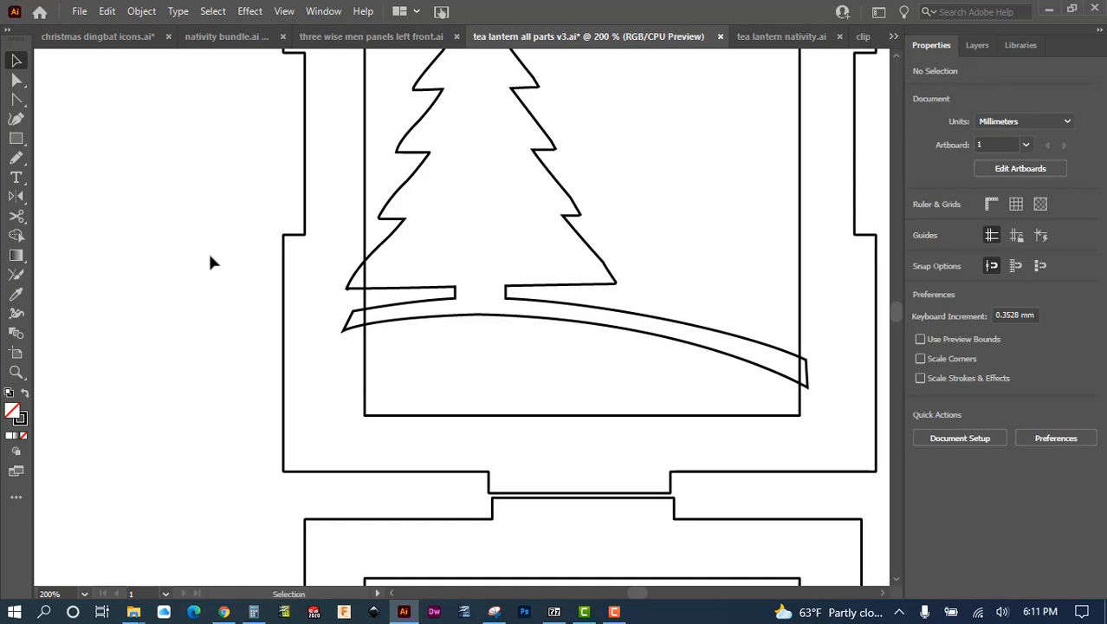
Combine the panel's window rectangle with the united tree and ground outline using Pathfinder Exclude
{"action": "left_click", "coordinate": [366, 248]}
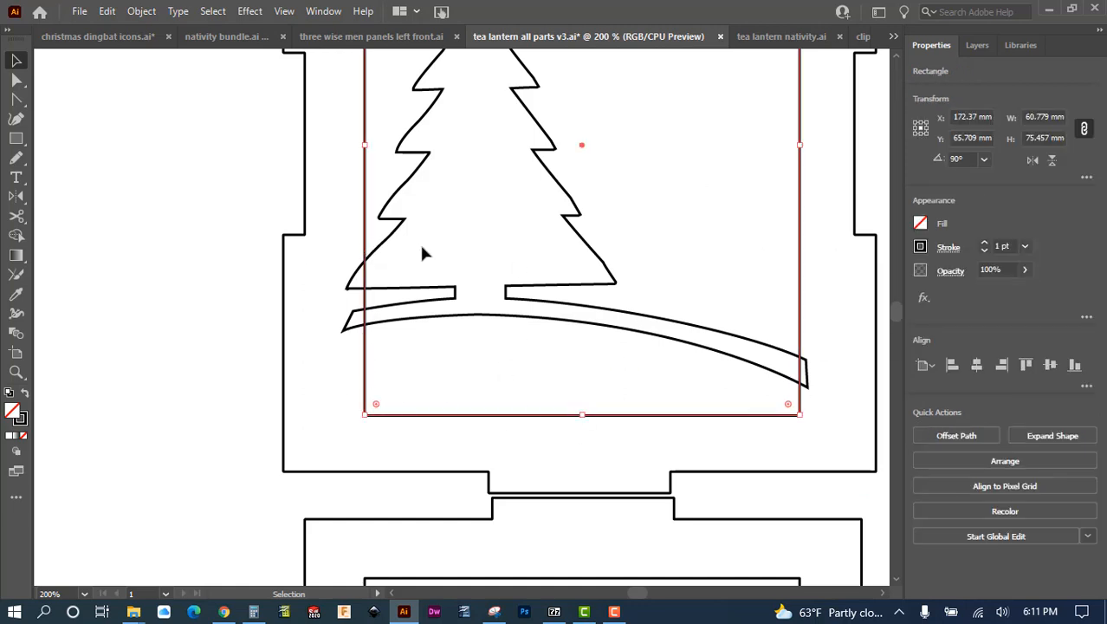
{"action": "left_click", "coordinate": [430, 294], "text": "shift"}
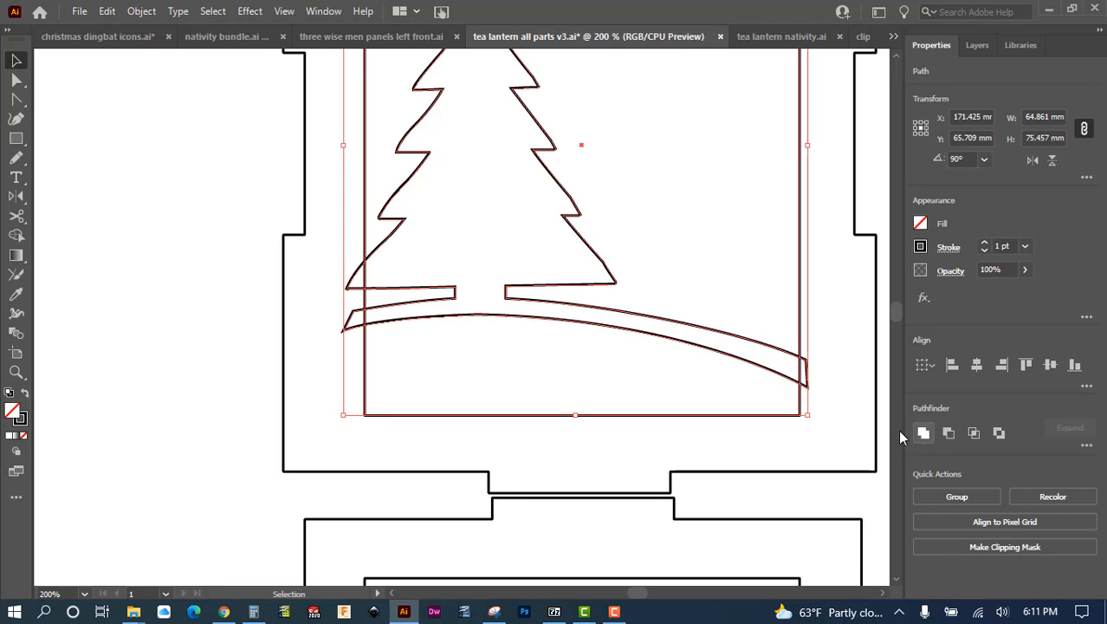
{"action": "left_click", "coordinate": [999, 433]}
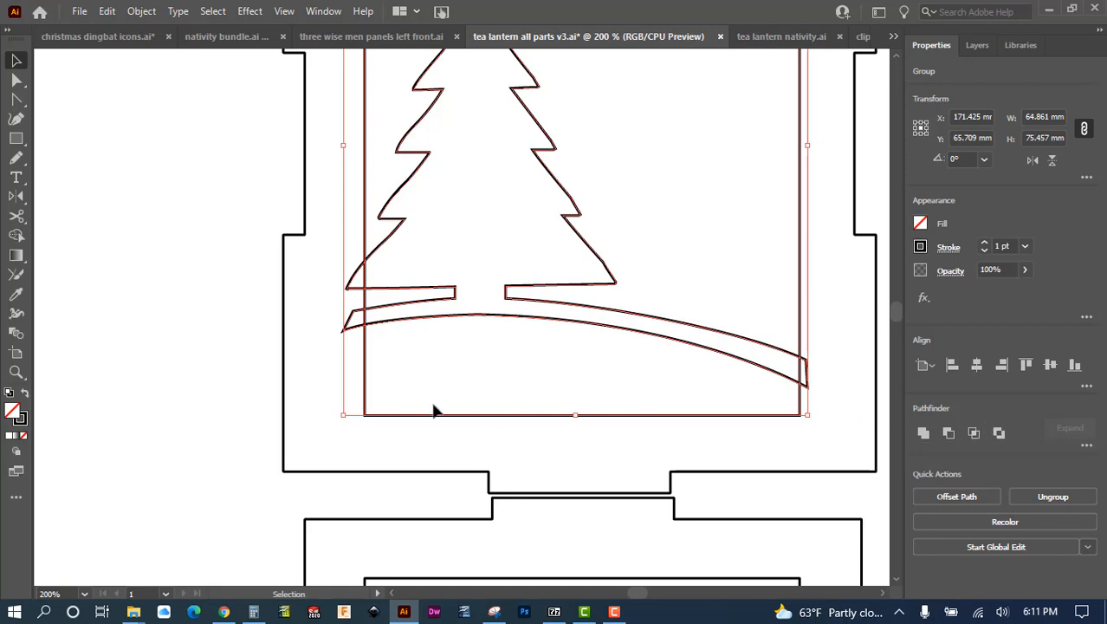
{"action": "left_click", "coordinate": [347, 340]}
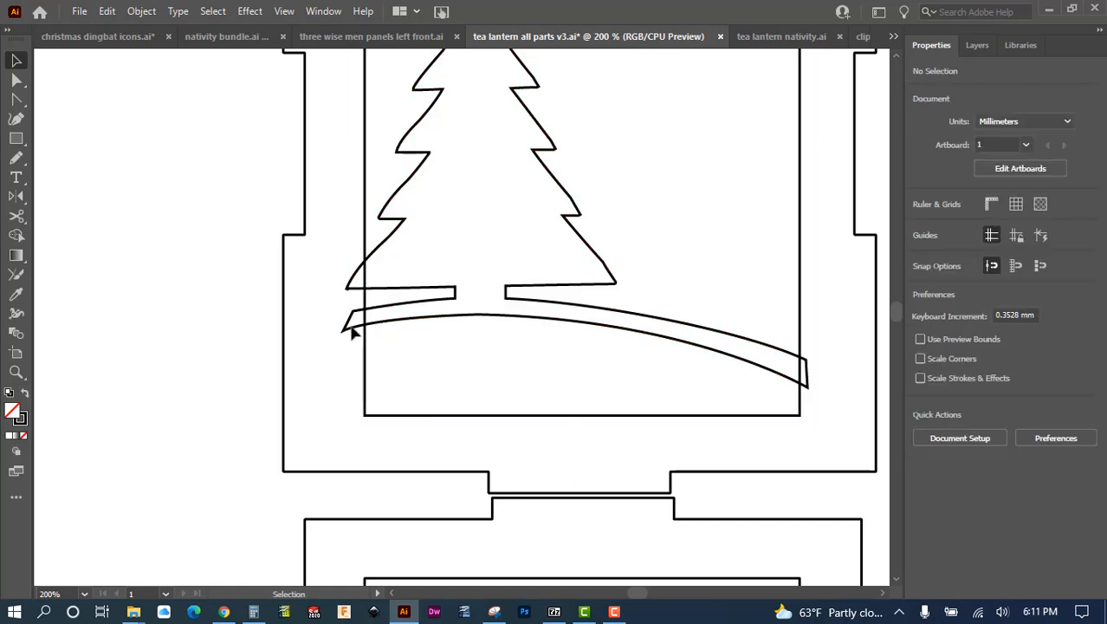
Ungroup the excluded tree, ground and window shapes into separate paths and deselect them
{"action": "left_click", "coordinate": [354, 336]}
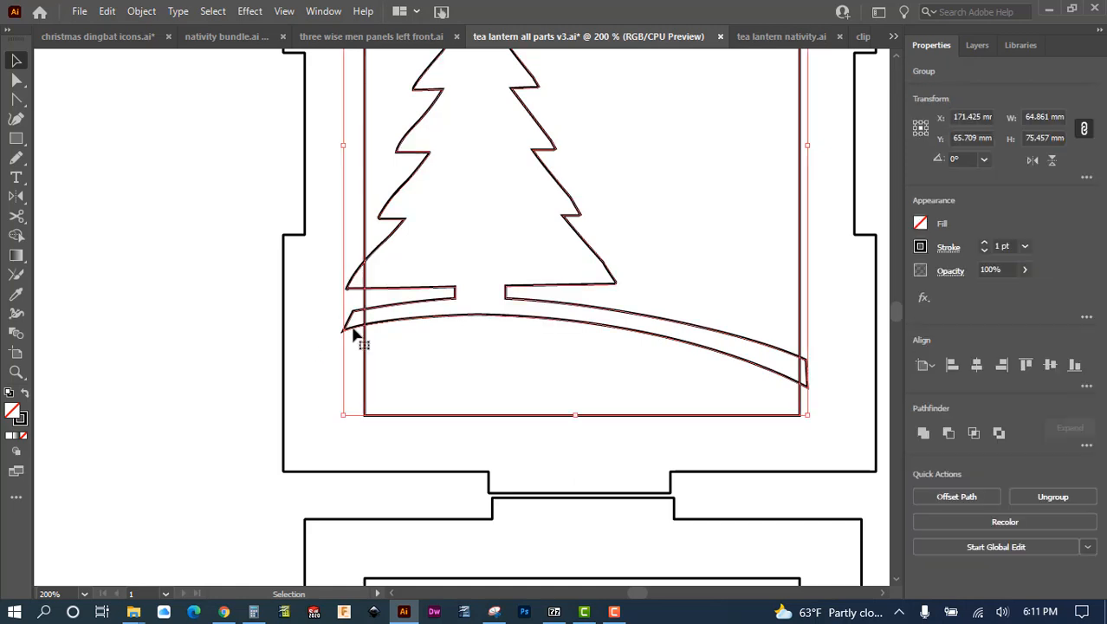
{"action": "right_click", "coordinate": [354, 336]}
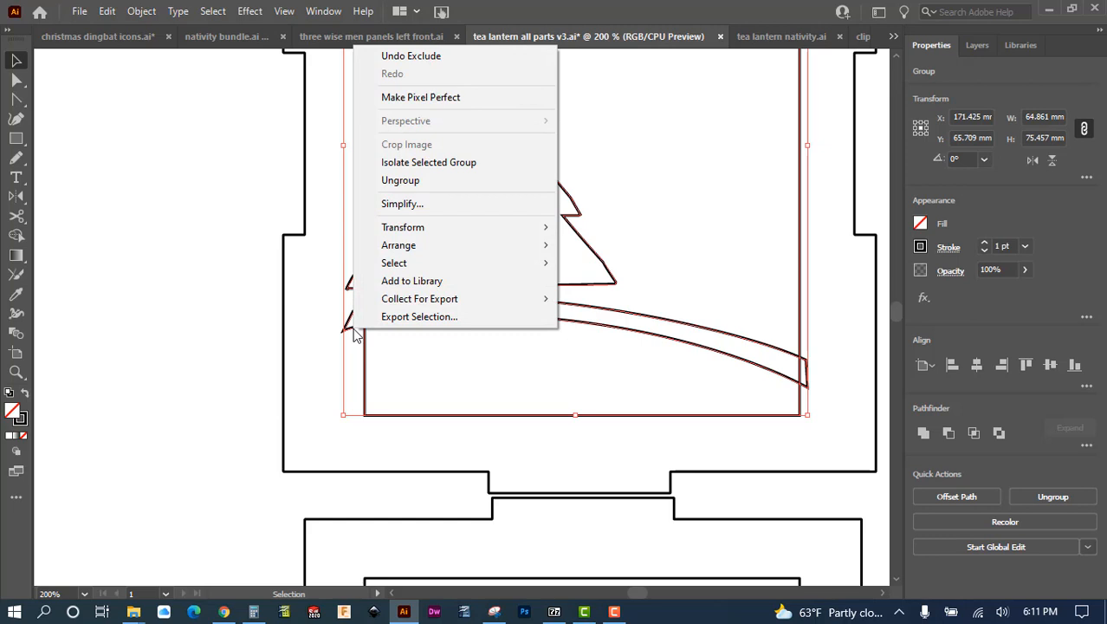
{"action": "left_click", "coordinate": [408, 184]}
{"action": "left_click", "coordinate": [141, 11]}
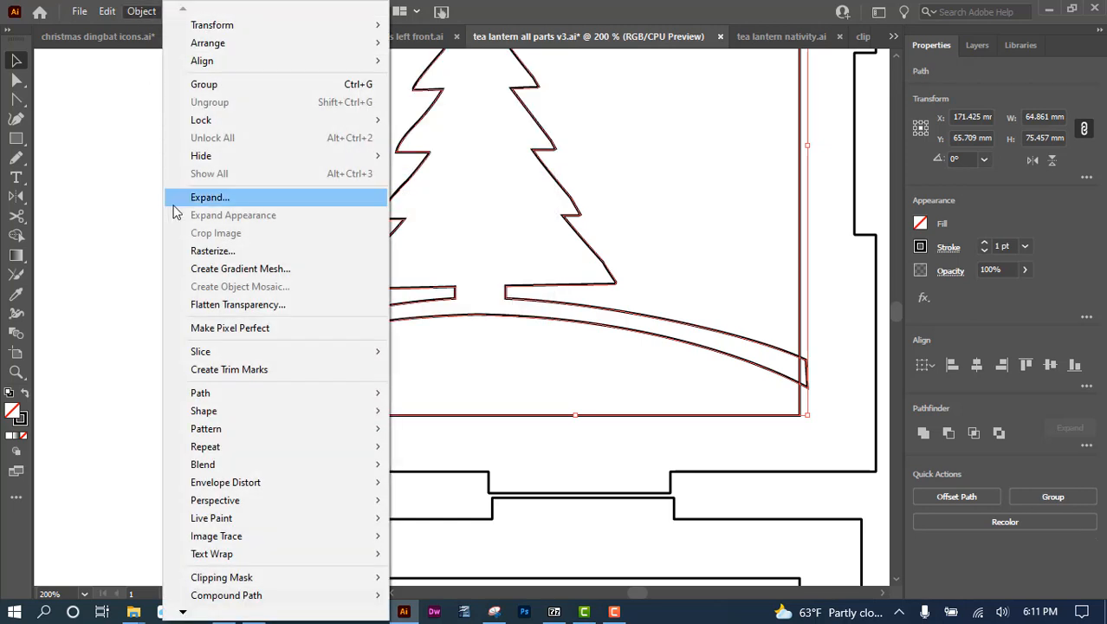
{"action": "left_click", "coordinate": [95, 111]}
{"action": "left_click", "coordinate": [94, 111]}
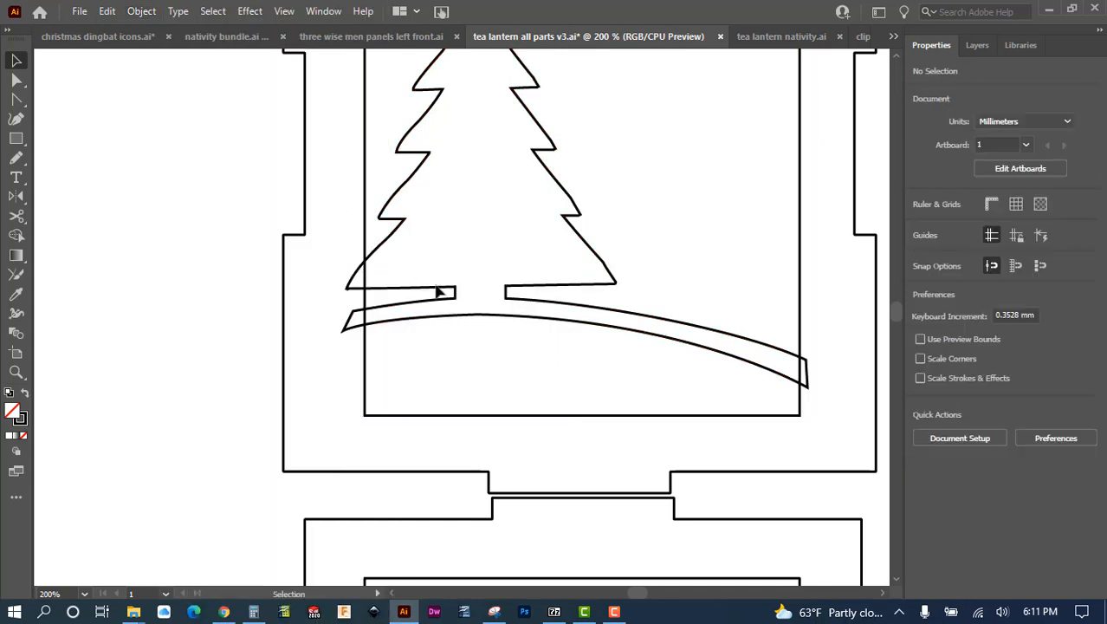
Delete the pieces outside the window: the tree's left branch tip and both ends of the ground strip
{"action": "left_click", "coordinate": [351, 292]}
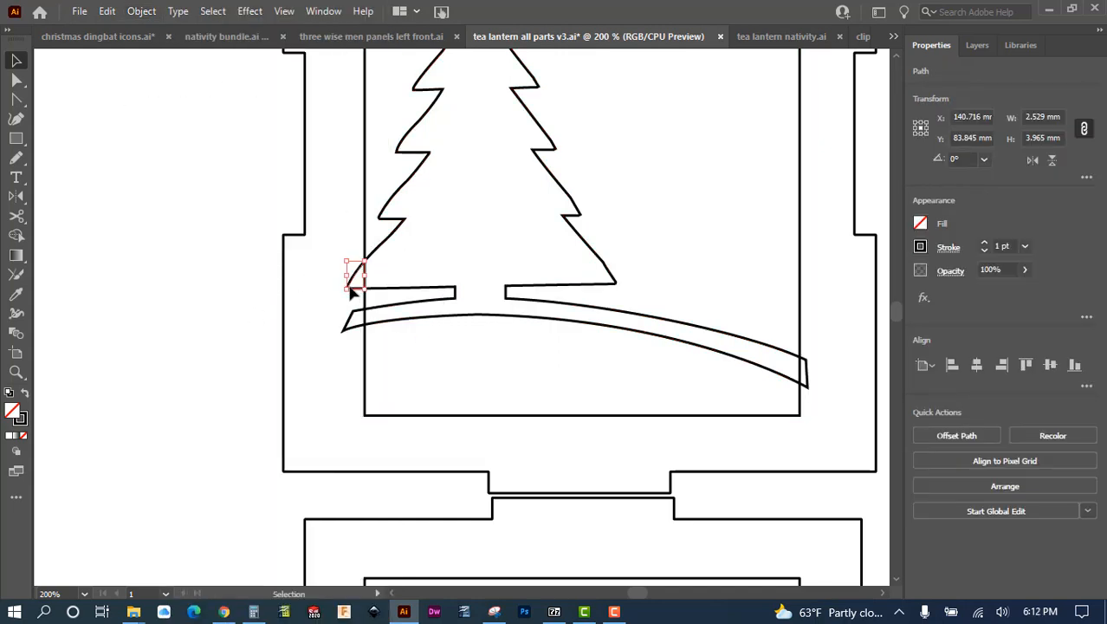
{"action": "key", "text": "Delete"}
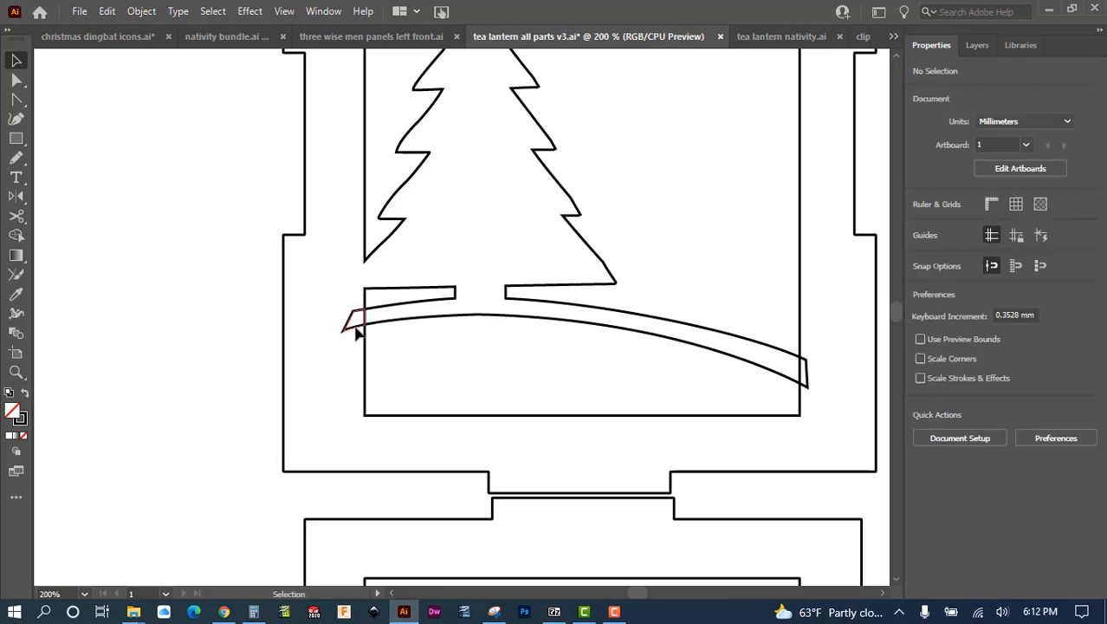
{"action": "left_click", "coordinate": [353, 329]}
{"action": "key", "text": "Delete"}
{"action": "left_click", "coordinate": [807, 381]}
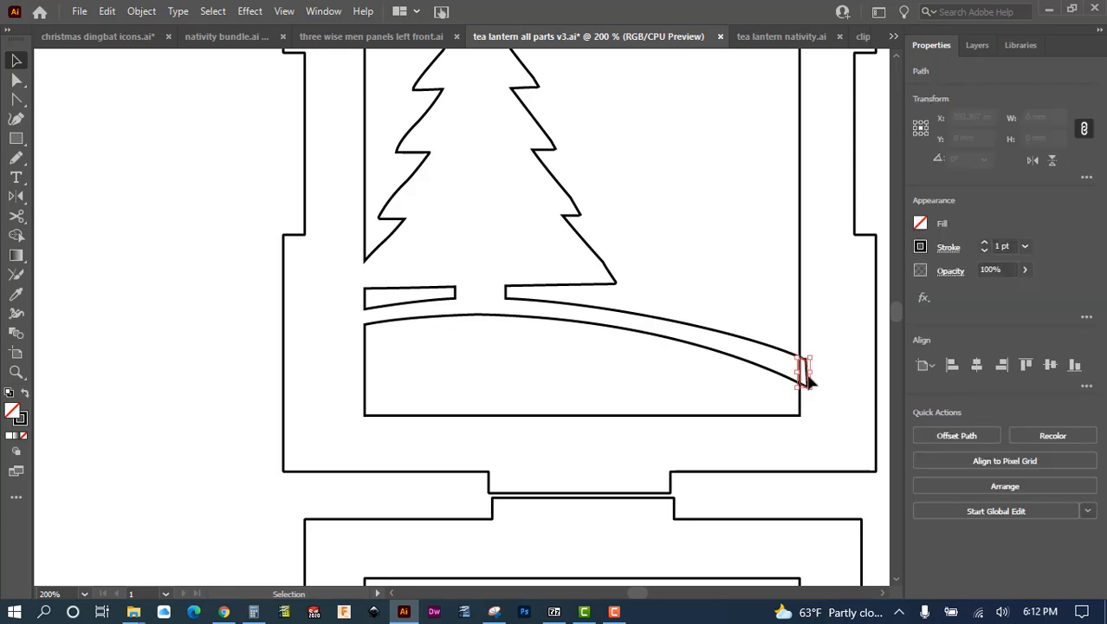
{"action": "key", "text": "Delete"}
{"action": "scroll", "coordinate": [659, 346], "scroll_direction": "up", "scroll_amount": 5}
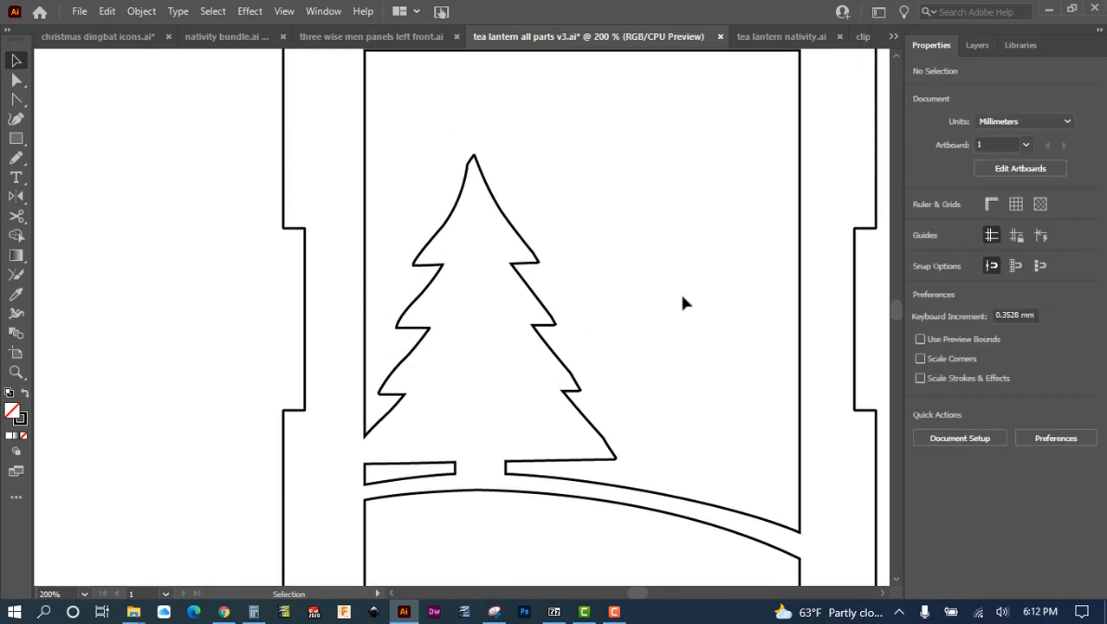
{"action": "scroll", "coordinate": [680, 309], "scroll_direction": "down", "scroll_amount": 2}
{"action": "scroll", "coordinate": [660, 357], "scroll_direction": "down", "scroll_amount": 1}
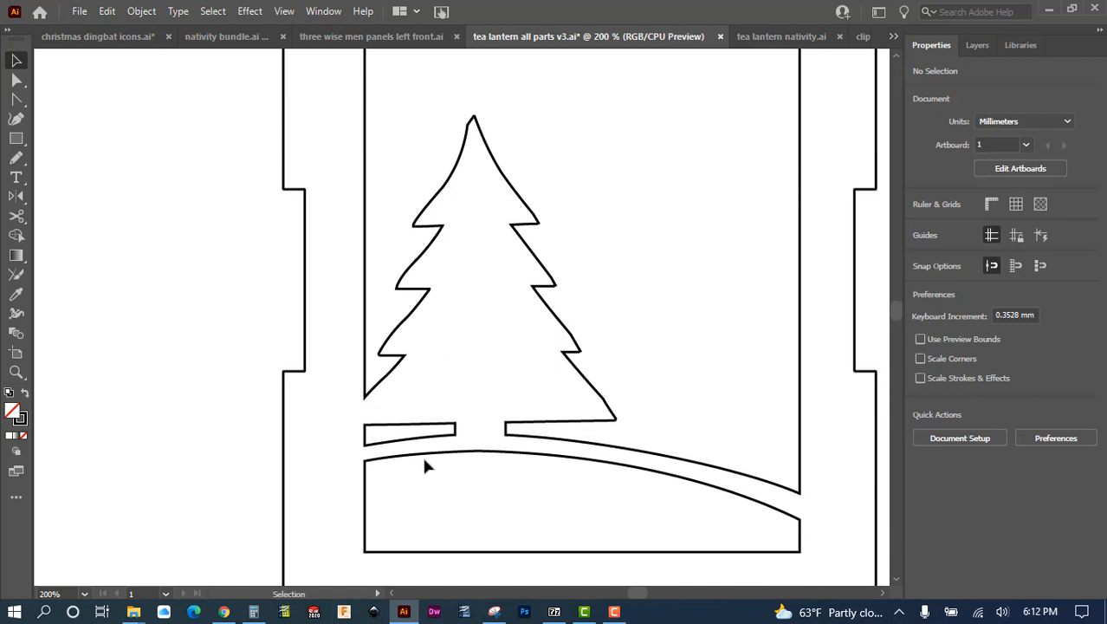
{"action": "scroll", "coordinate": [641, 347], "scroll_direction": "up", "scroll_amount": 4}
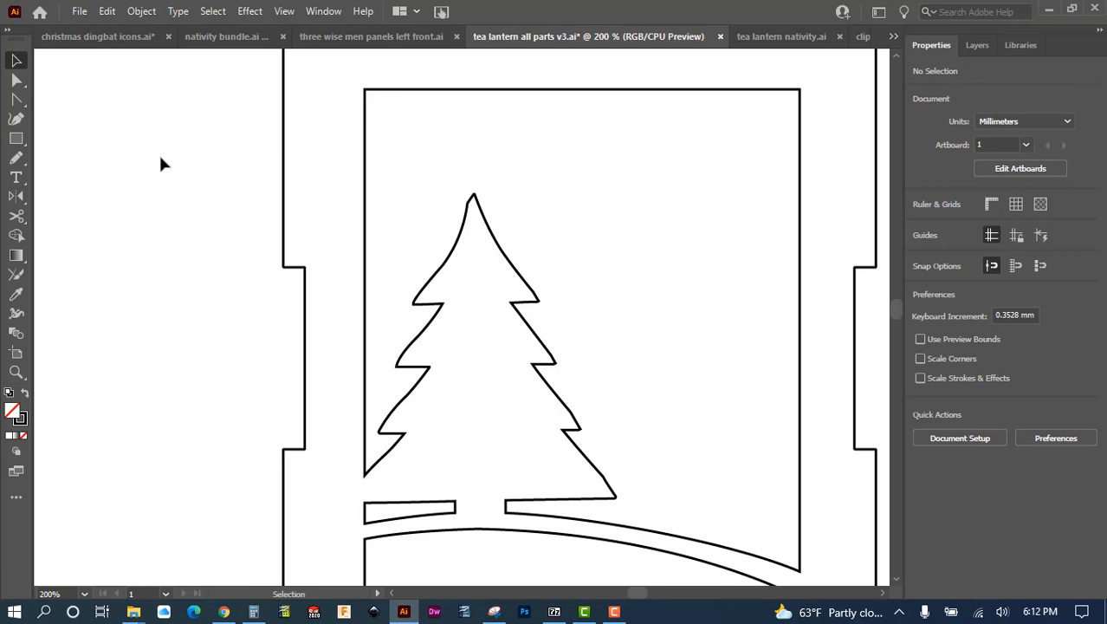
Copy the simple branching snowflake beside the star in clipart-number-2.ai
{"action": "key", "text": "ctrl+Tab"}
{"action": "key", "text": "ctrl+Tab"}
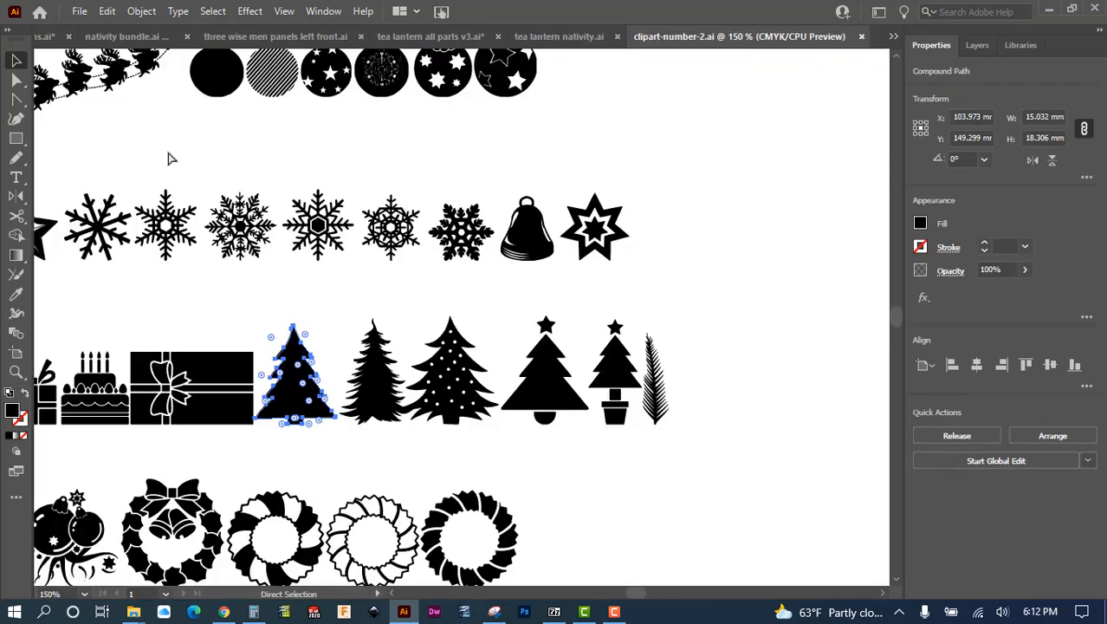
{"action": "key", "text": "v"}
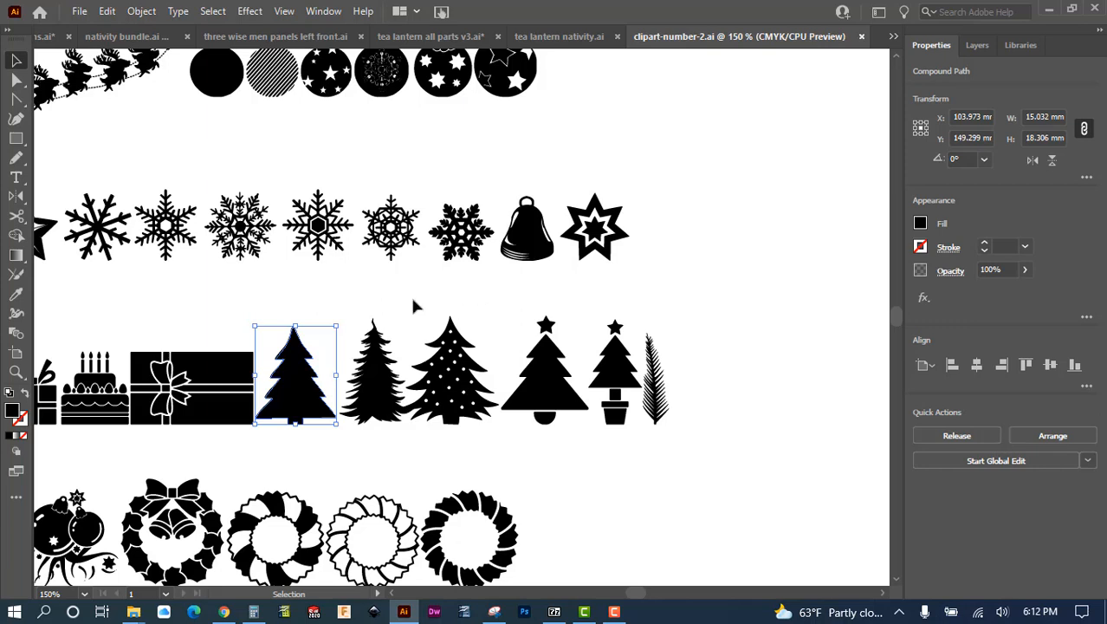
{"action": "left_click", "coordinate": [90, 232]}
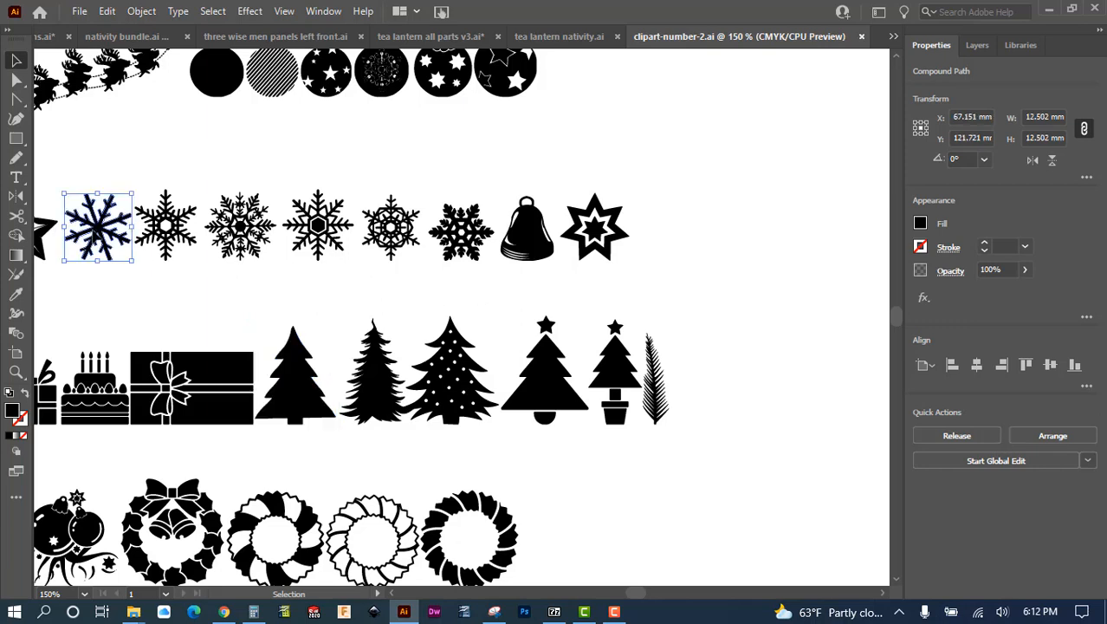
{"action": "right_click", "coordinate": [96, 229]}
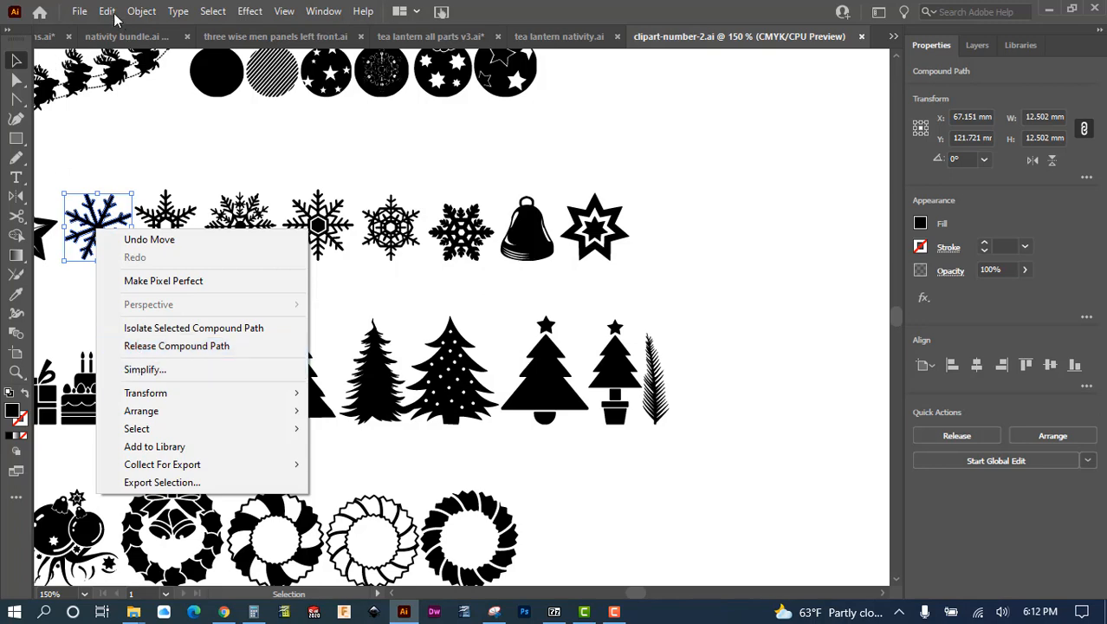
{"action": "left_click", "coordinate": [143, 13]}
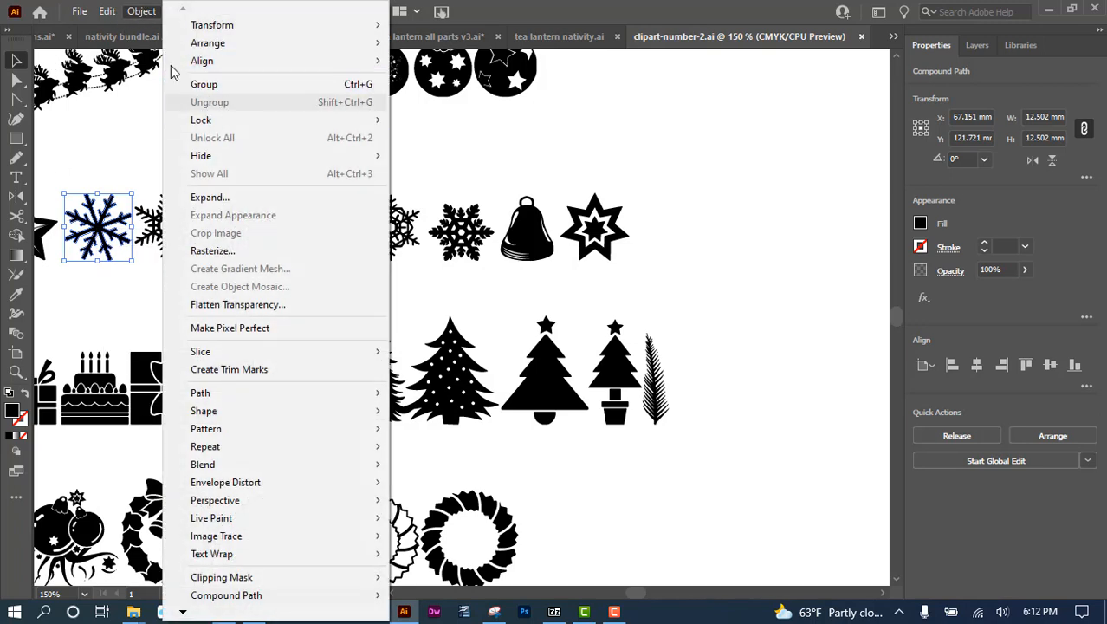
{"action": "mouse_move", "coordinate": [105, 10]}
{"action": "left_click", "coordinate": [130, 106]}
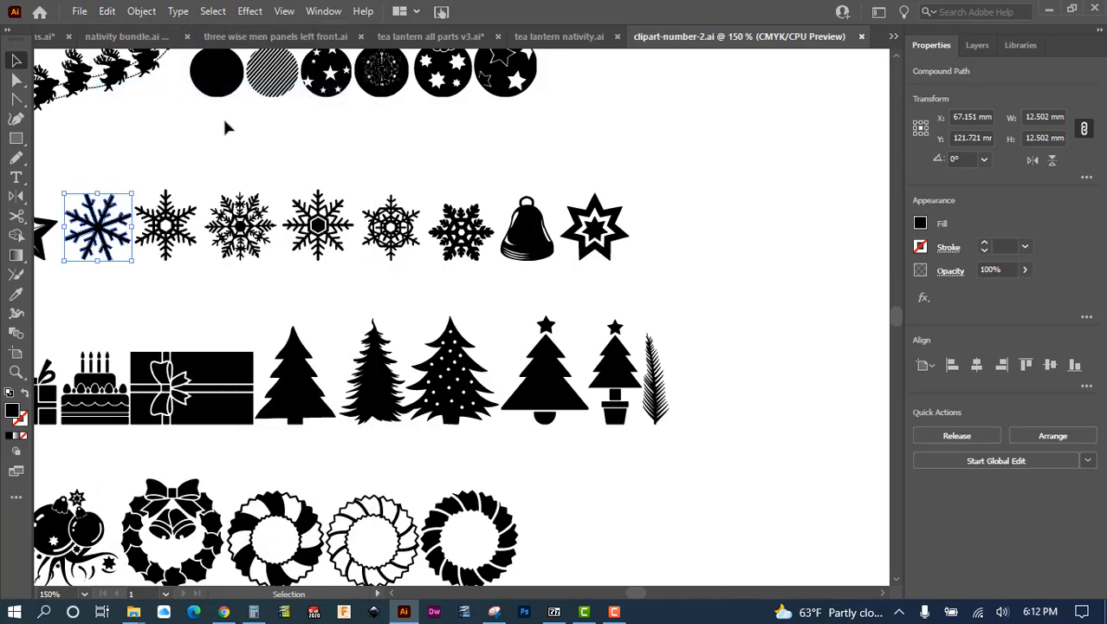
Switch to tea lantern all parts v3.ai, paste the snowflake and move it to the blank area beside the tree panel
{"action": "key", "text": "ctrl+Tab"}
{"action": "key", "text": "ctrl+Tab"}
{"action": "key", "text": "ctrl+Tab"}
{"action": "key", "text": "ctrl+Tab"}
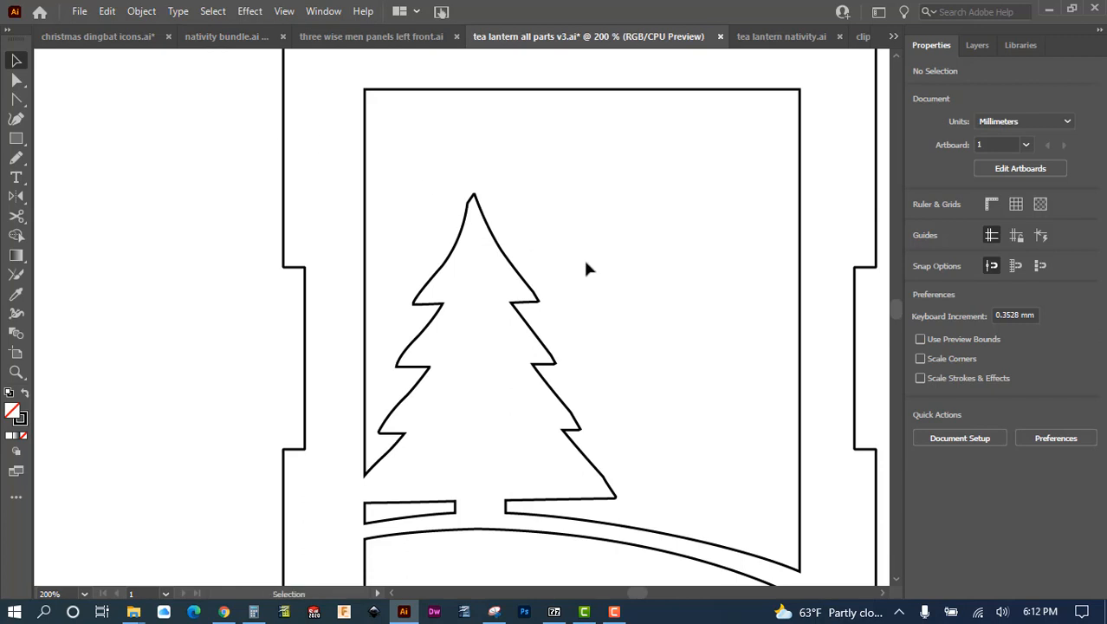
{"action": "scroll", "coordinate": [586, 268], "scroll_direction": "down", "scroll_amount": 1}
{"action": "scroll", "coordinate": [586, 268], "scroll_direction": "right", "scroll_amount": 1}
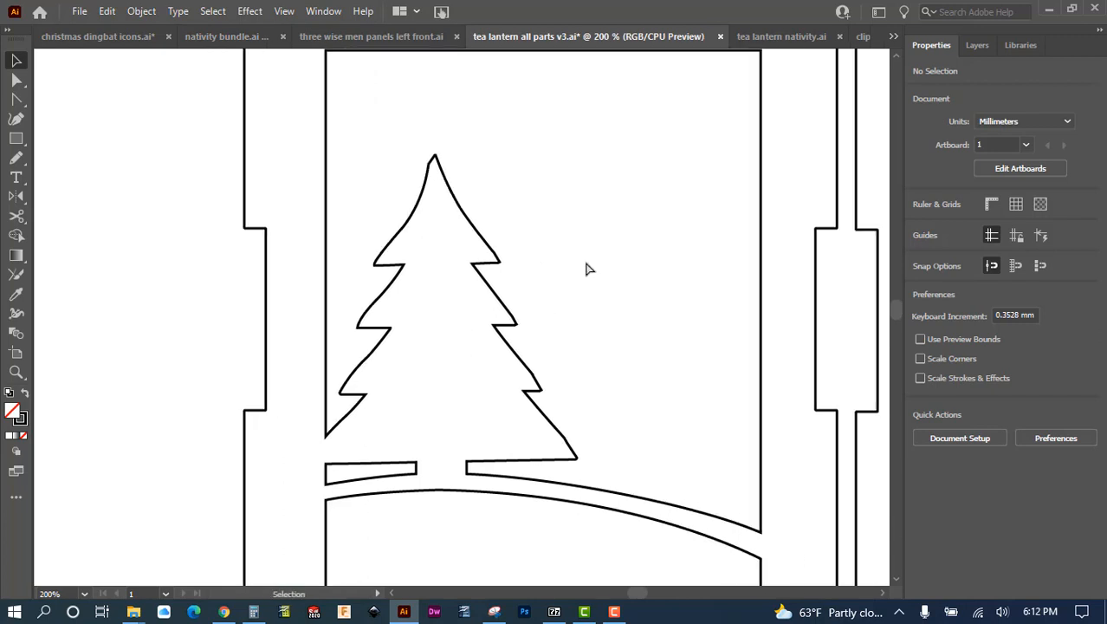
{"action": "key", "text": "ctrl+0"}
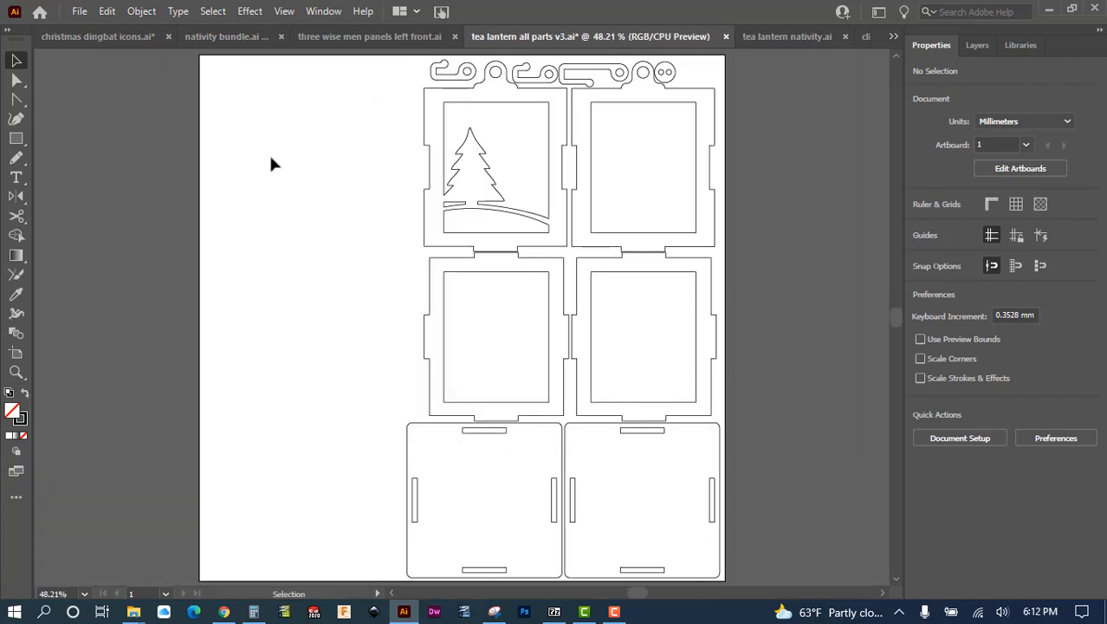
{"action": "right_click", "coordinate": [270, 159]}
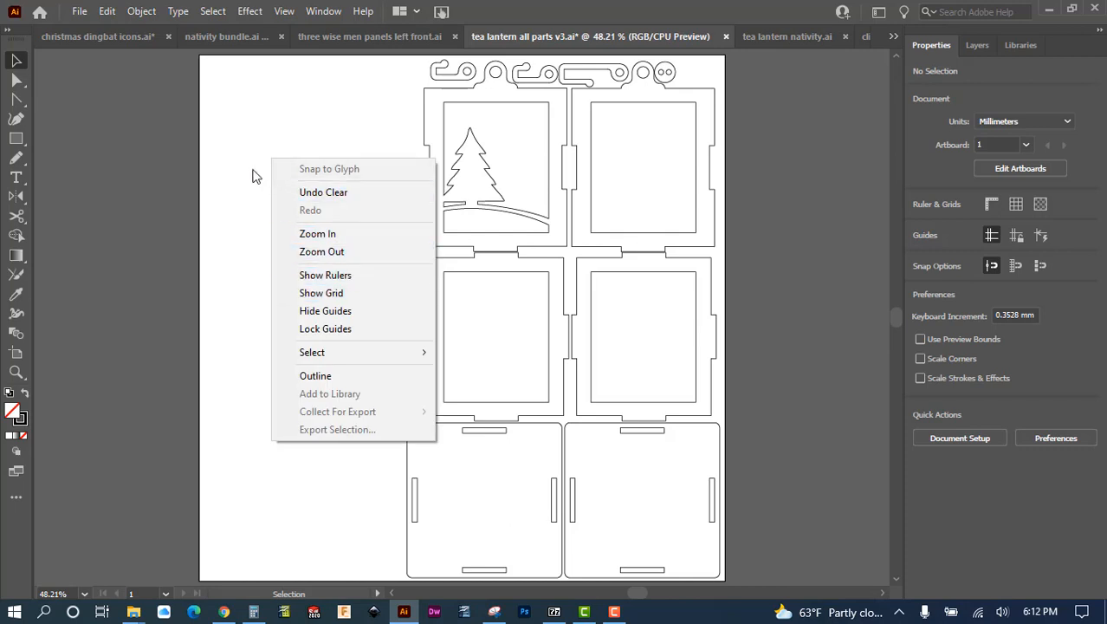
{"action": "left_click", "coordinate": [255, 176]}
{"action": "left_click", "coordinate": [106, 11]}
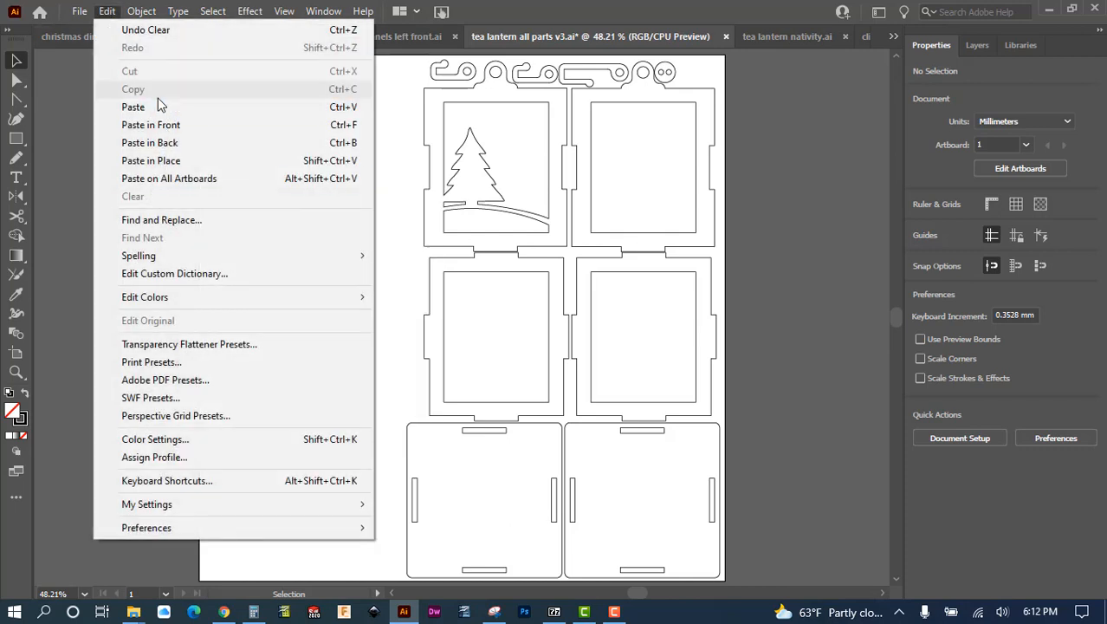
{"action": "left_click", "coordinate": [158, 102]}
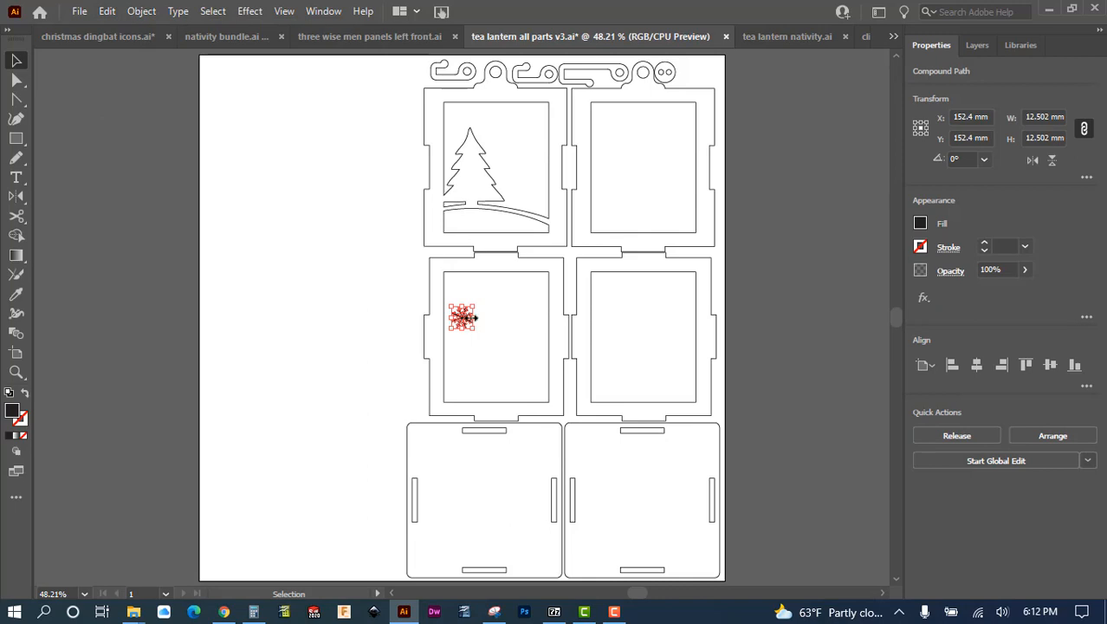
{"action": "left_click_drag", "start_coordinate": [465, 320], "coordinate": [347, 188]}
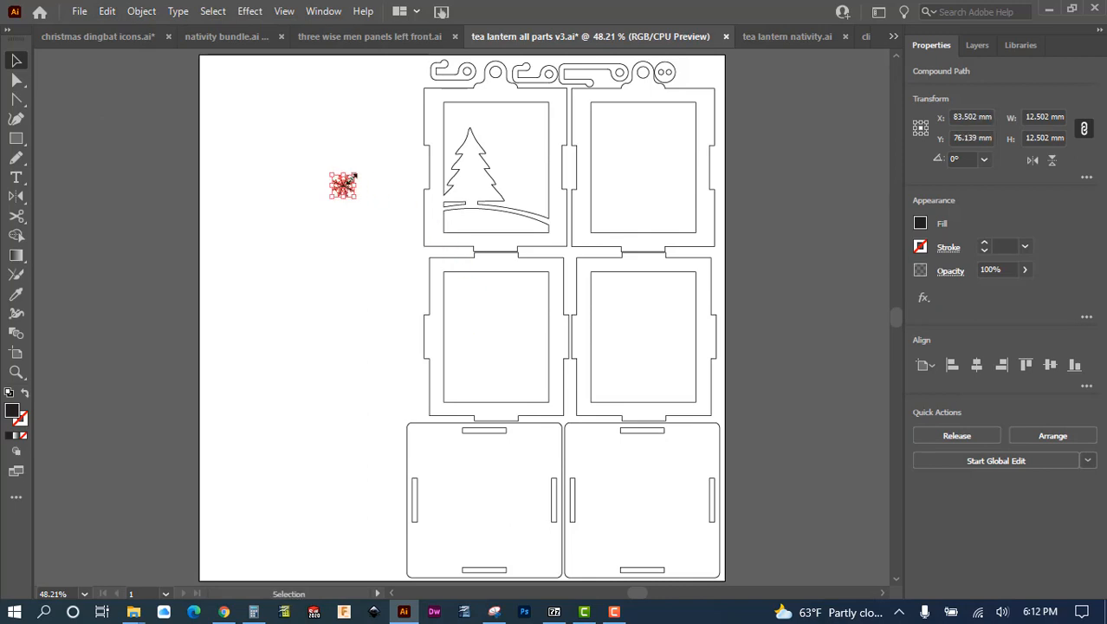
Scale the pasted snowflake up proportionally to about 28.4 mm wide
{"action": "scroll", "coordinate": [362, 178], "scroll_direction": "up", "scroll_amount": 5}
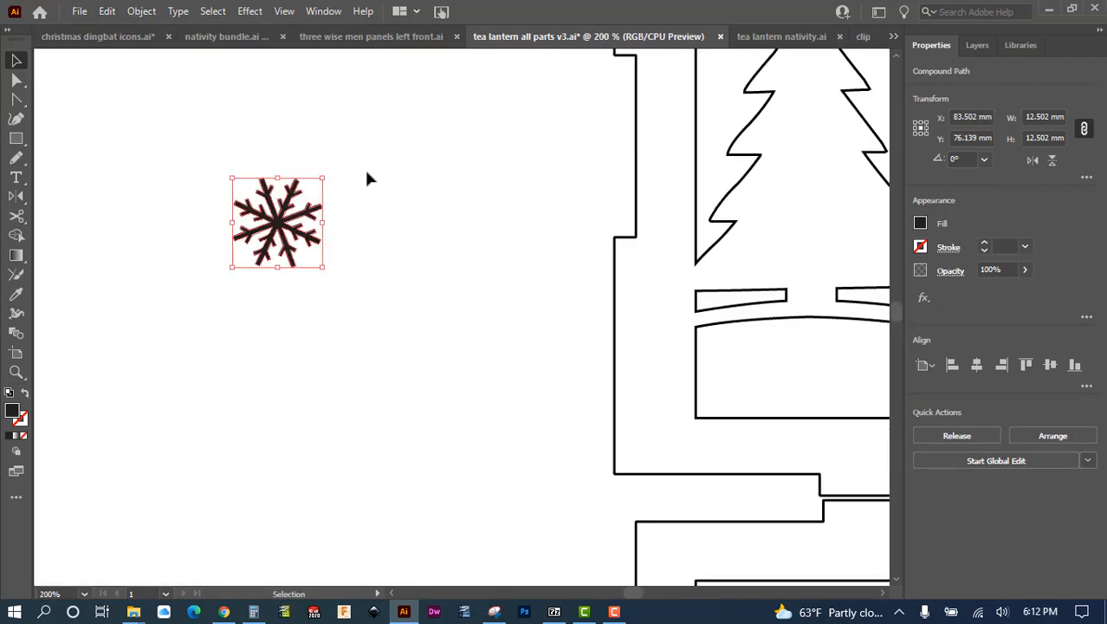
{"action": "scroll", "coordinate": [206, 132], "scroll_direction": "down", "scroll_amount": 1}
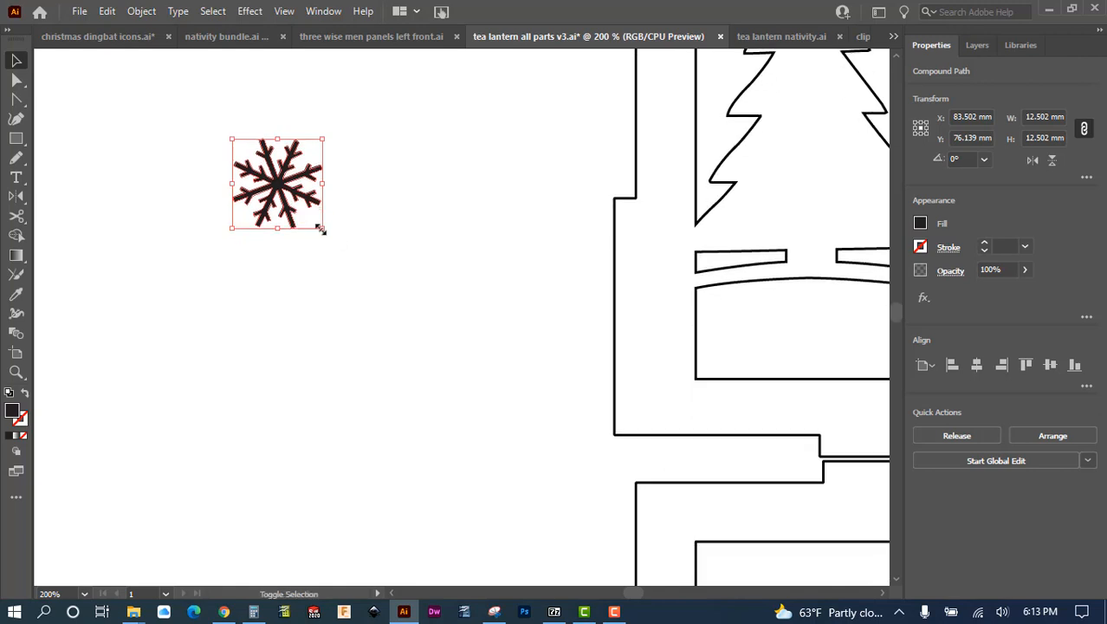
{"action": "left_click_drag", "start_coordinate": [321, 230], "coordinate": [438, 337]}
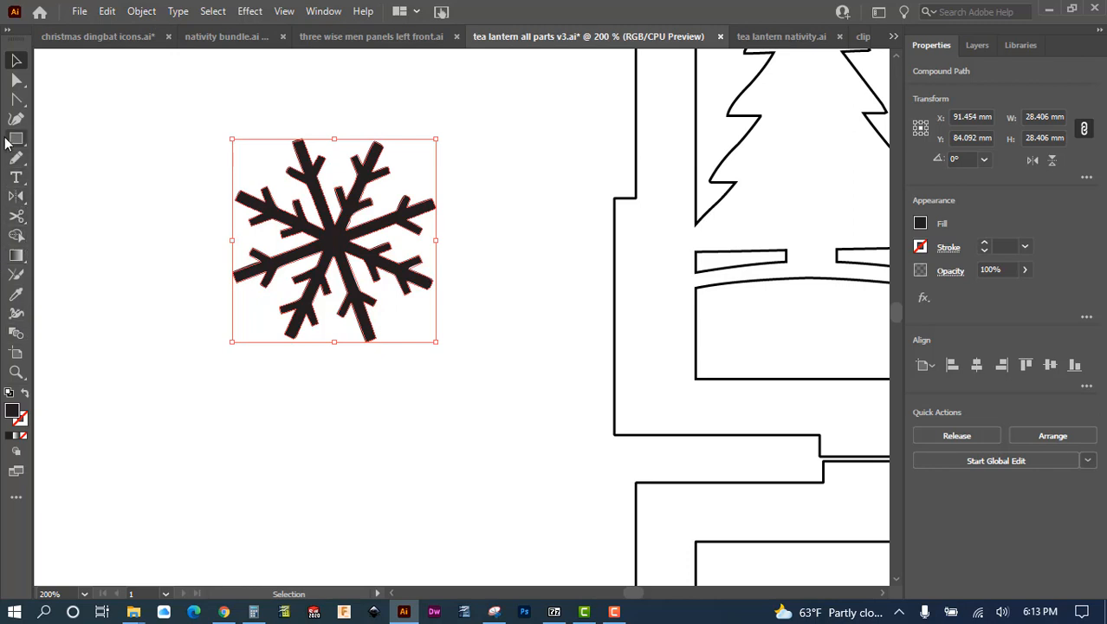
{"action": "left_click", "coordinate": [19, 198]}
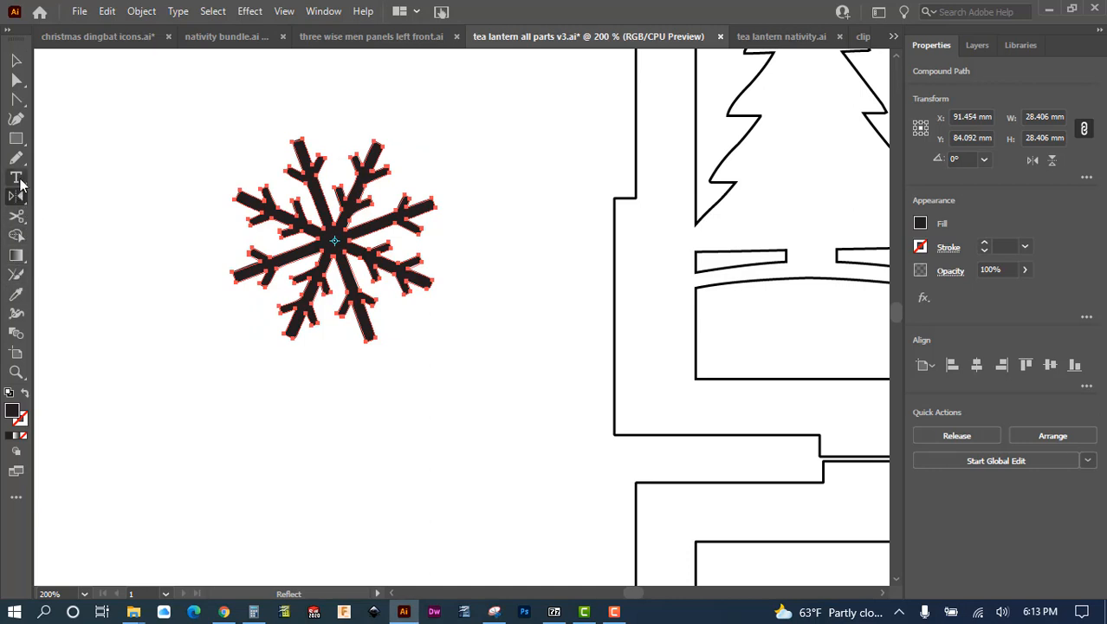
{"action": "left_click", "coordinate": [140, 11]}
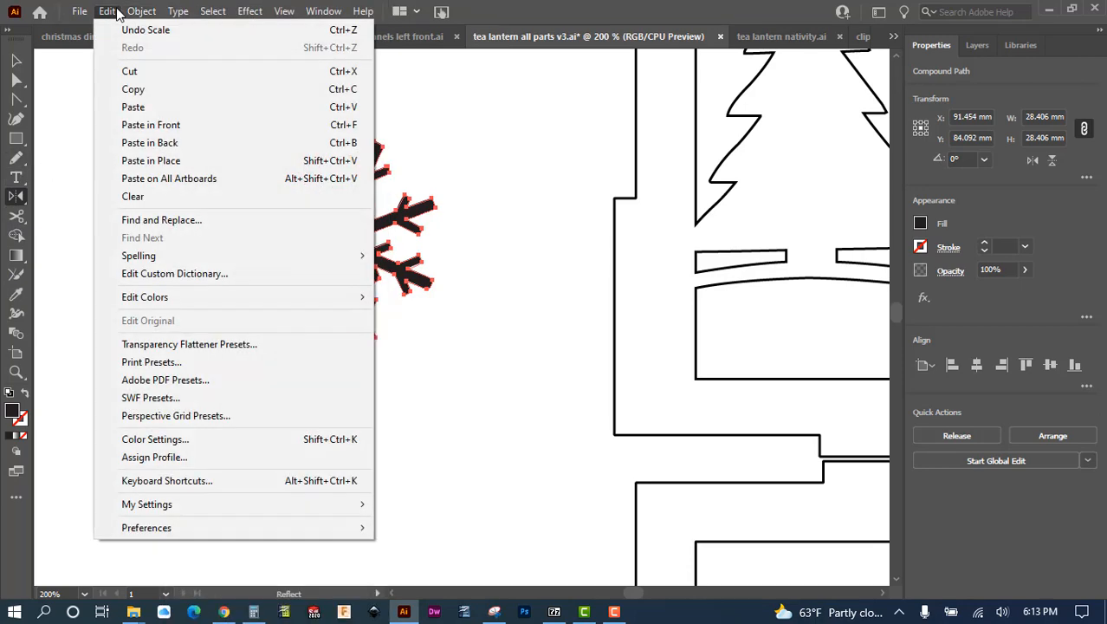
{"action": "mouse_move", "coordinate": [106, 11]}
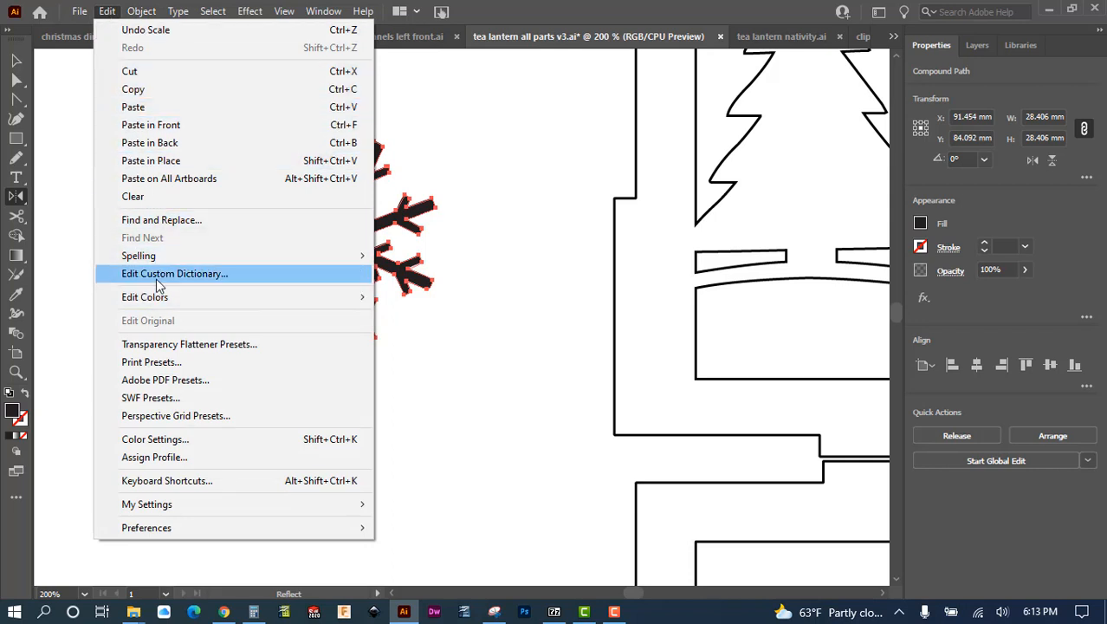
{"action": "mouse_move", "coordinate": [149, 297]}
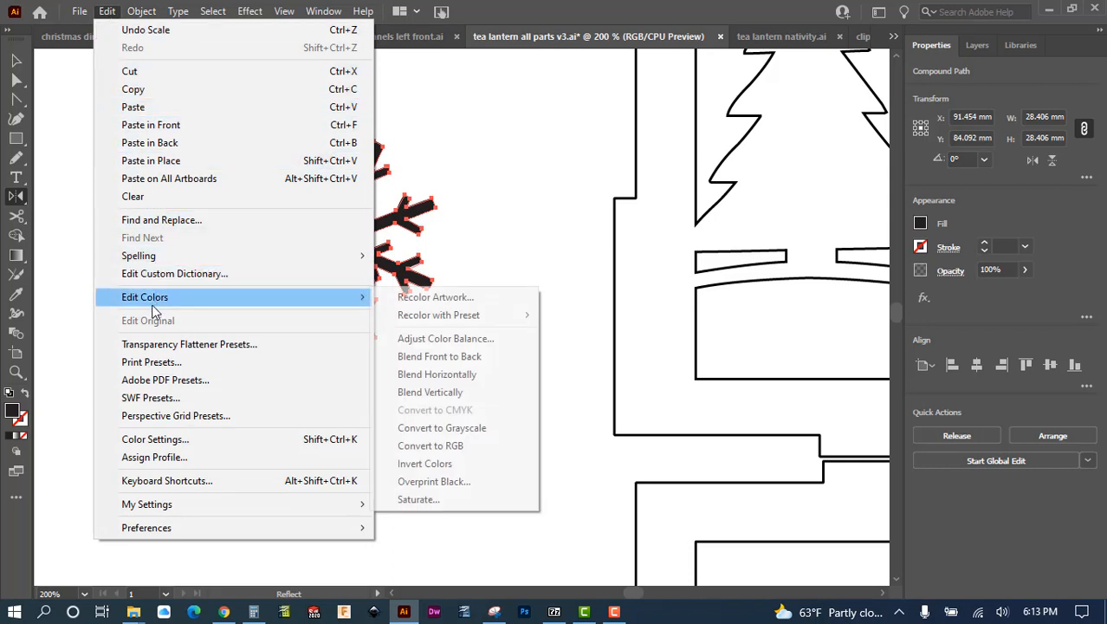
{"action": "left_click", "coordinate": [90, 315]}
Swap the snowflake's fill and stroke so it has no fill and a 1 pt black outline
{"action": "scroll", "coordinate": [494, 260], "scroll_direction": "up", "scroll_amount": 1}
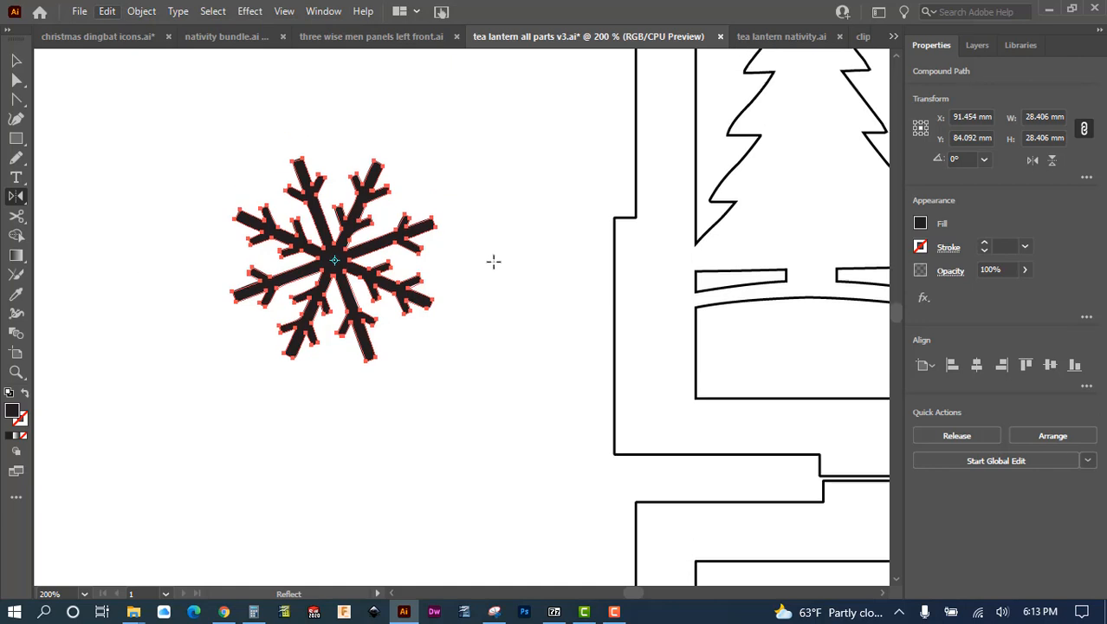
{"action": "scroll", "coordinate": [489, 265], "scroll_direction": "up", "scroll_amount": 2}
{"action": "scroll", "coordinate": [489, 265], "scroll_direction": "down", "scroll_amount": 4}
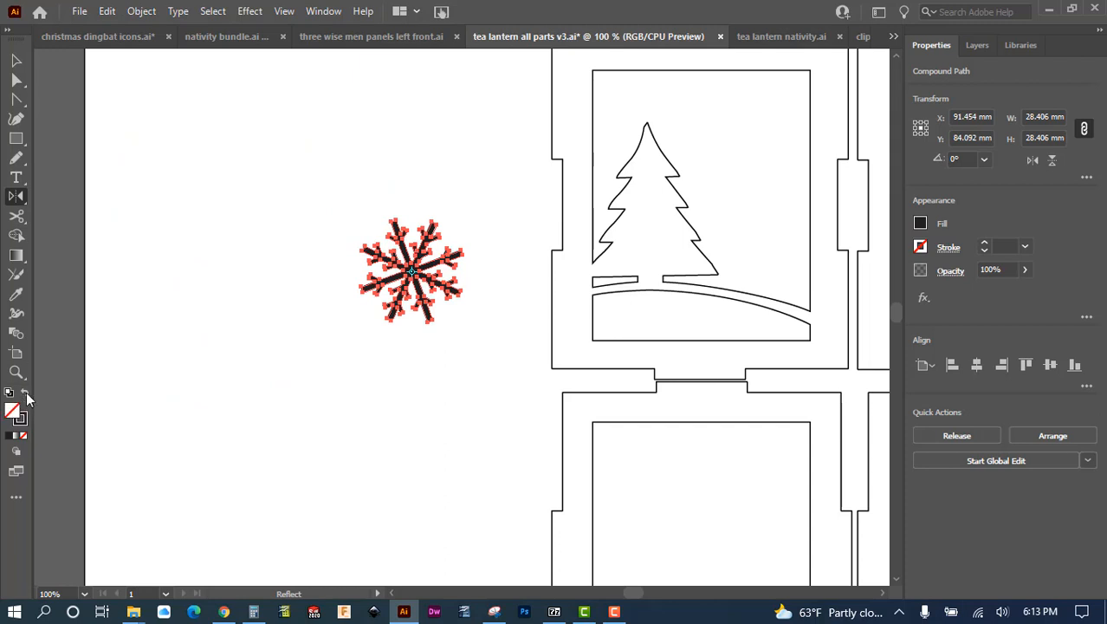
{"action": "left_click", "coordinate": [24, 394]}
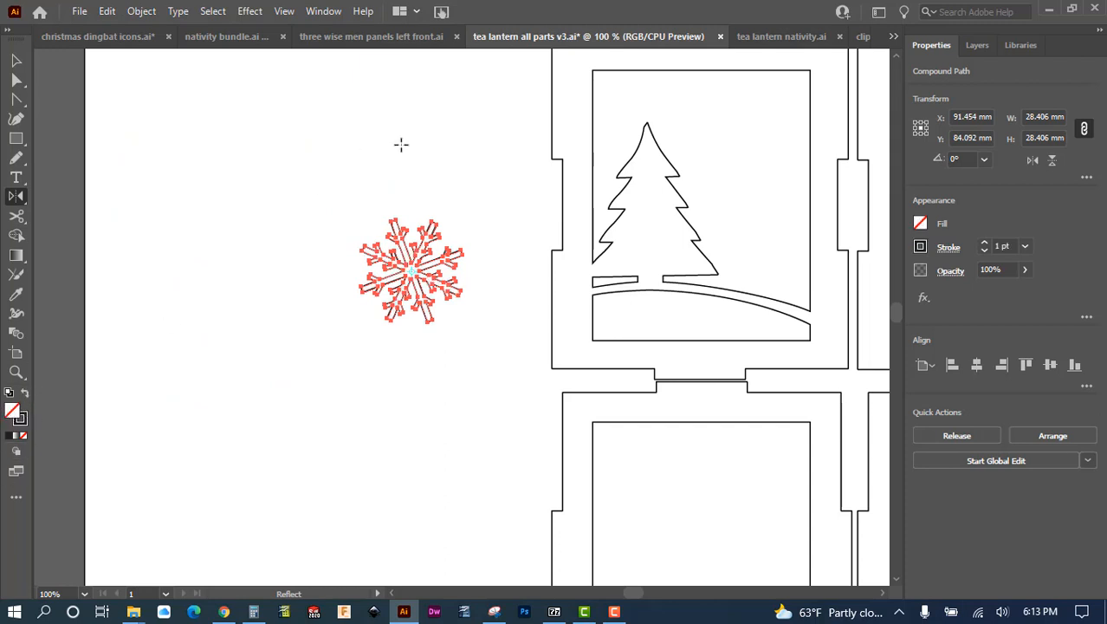
Rotate the snowflake about 27° and place it over the upper-right corner of the tree window, overlapping its top and right edges
{"action": "scroll", "coordinate": [394, 140], "scroll_direction": "up", "scroll_amount": 1}
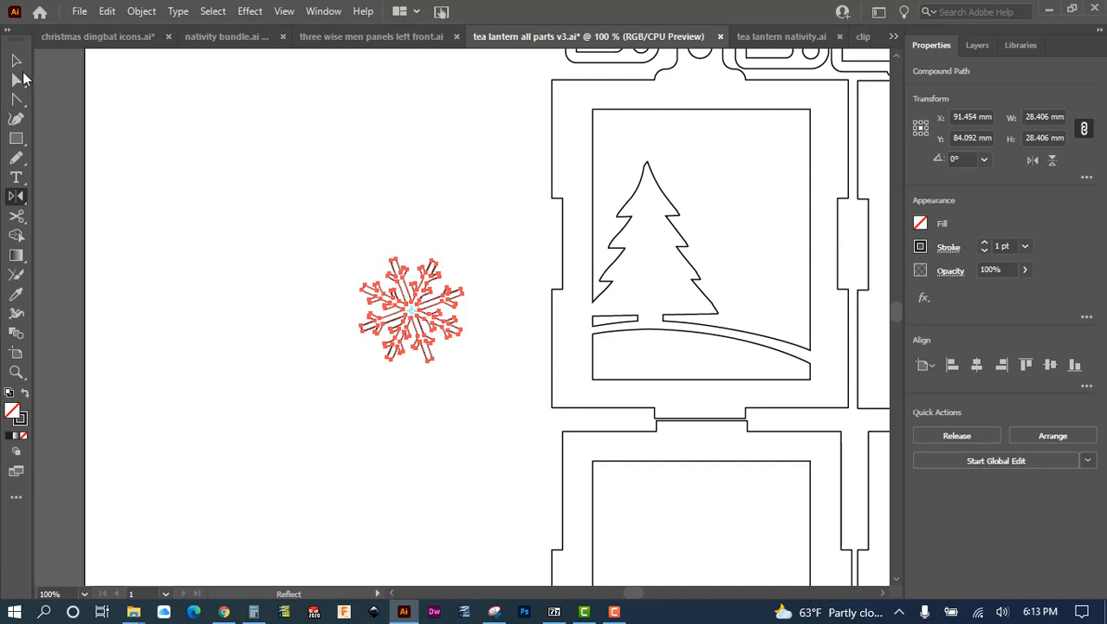
{"action": "left_click", "coordinate": [15, 60]}
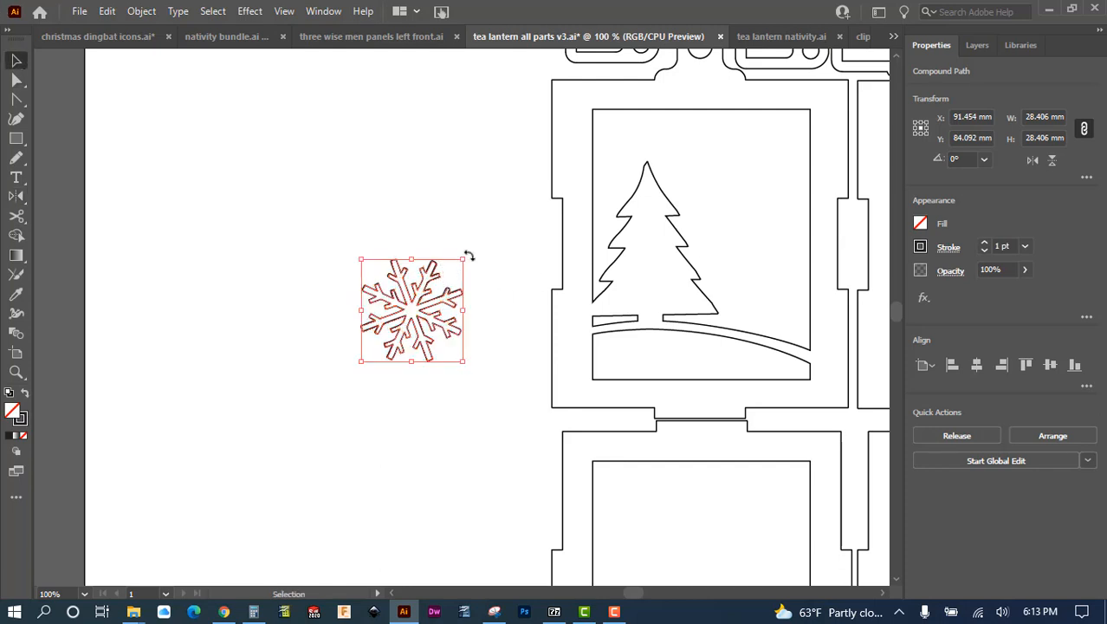
{"action": "left_click_drag", "start_coordinate": [467, 247], "coordinate": [447, 208]}
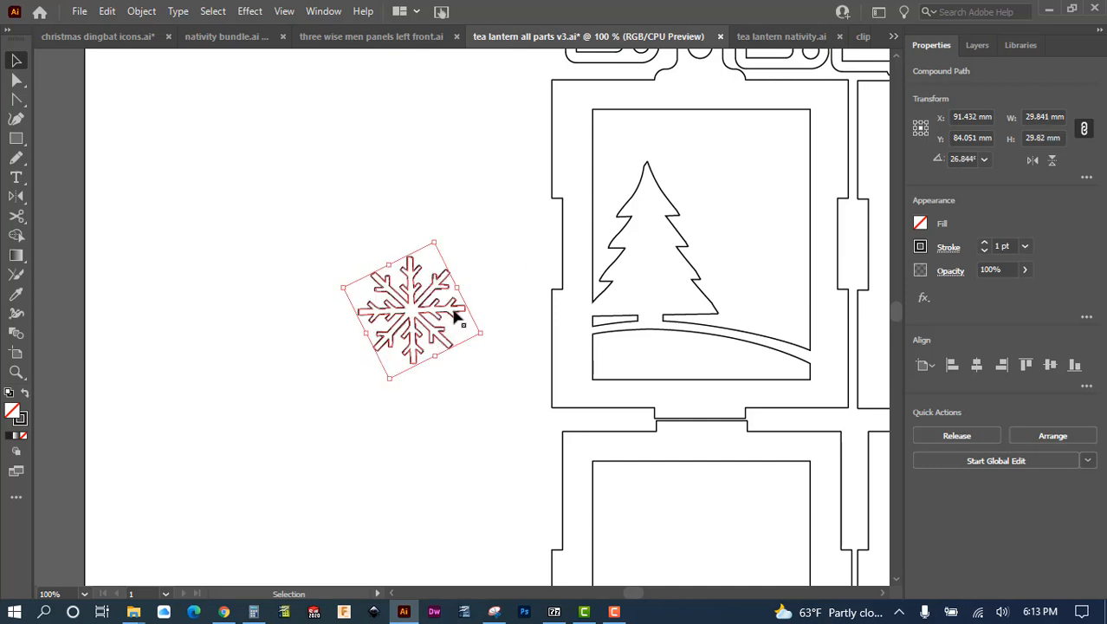
{"action": "left_click_drag", "start_coordinate": [456, 312], "coordinate": [805, 185]}
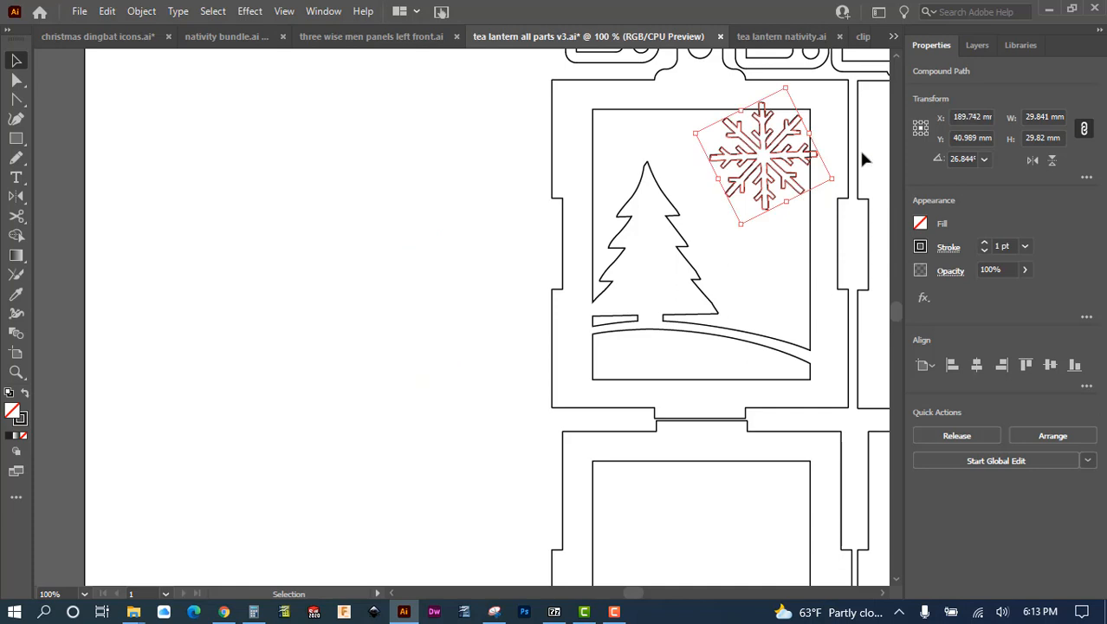
Combine the snowflake and the tree window outline with Pathfinder Exclude, and ungroup the result into separate paths
{"action": "left_click", "coordinate": [810, 257], "text": "shift"}
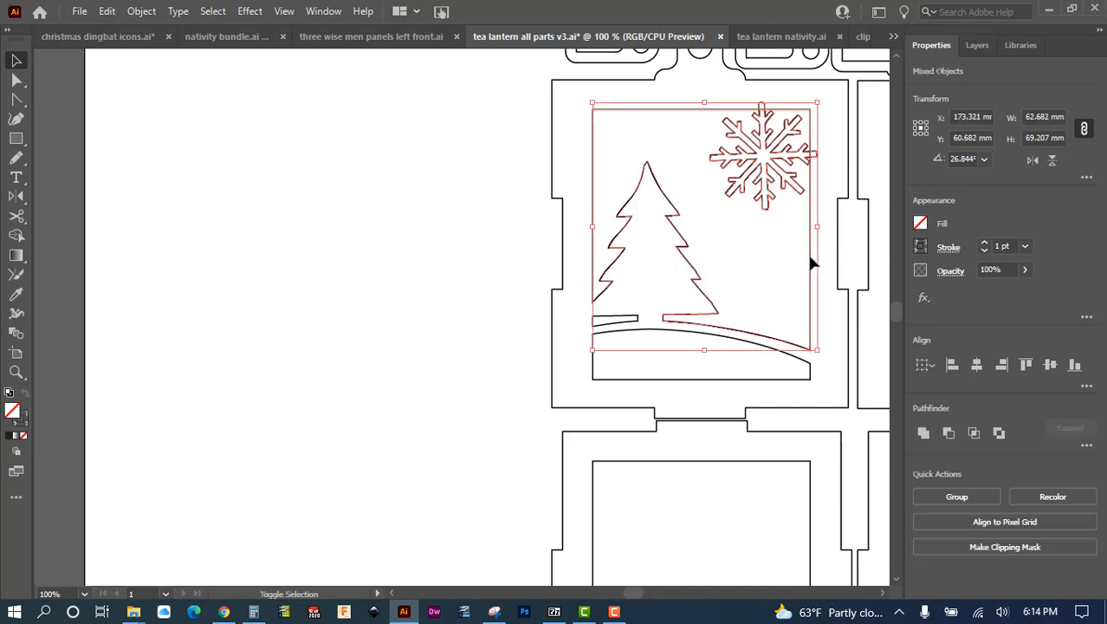
{"action": "left_click", "coordinate": [998, 435]}
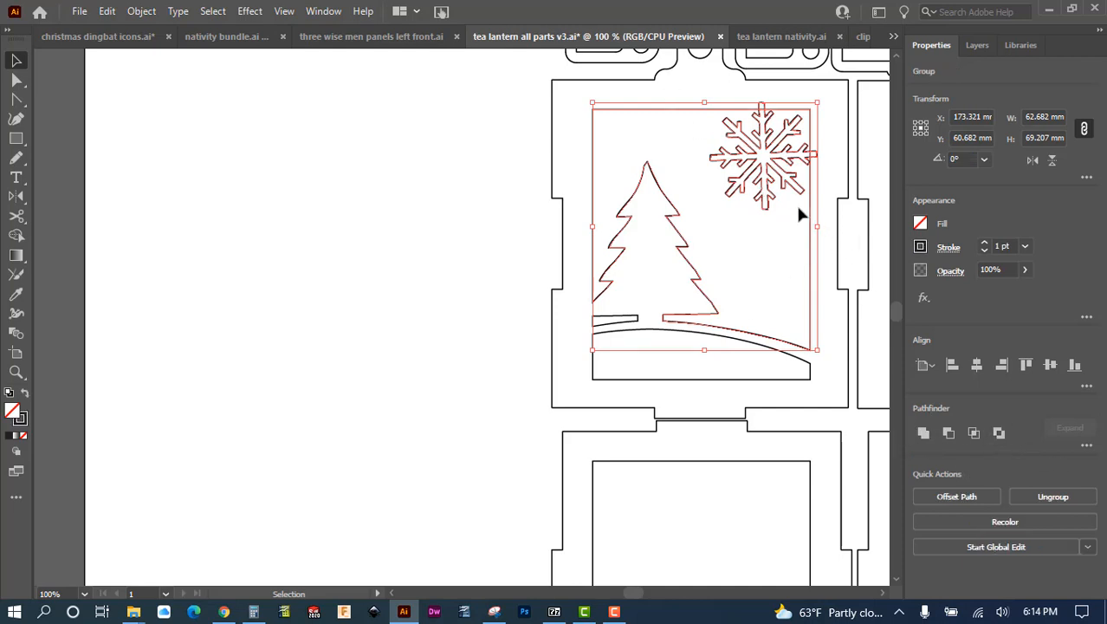
{"action": "left_click", "coordinate": [141, 11]}
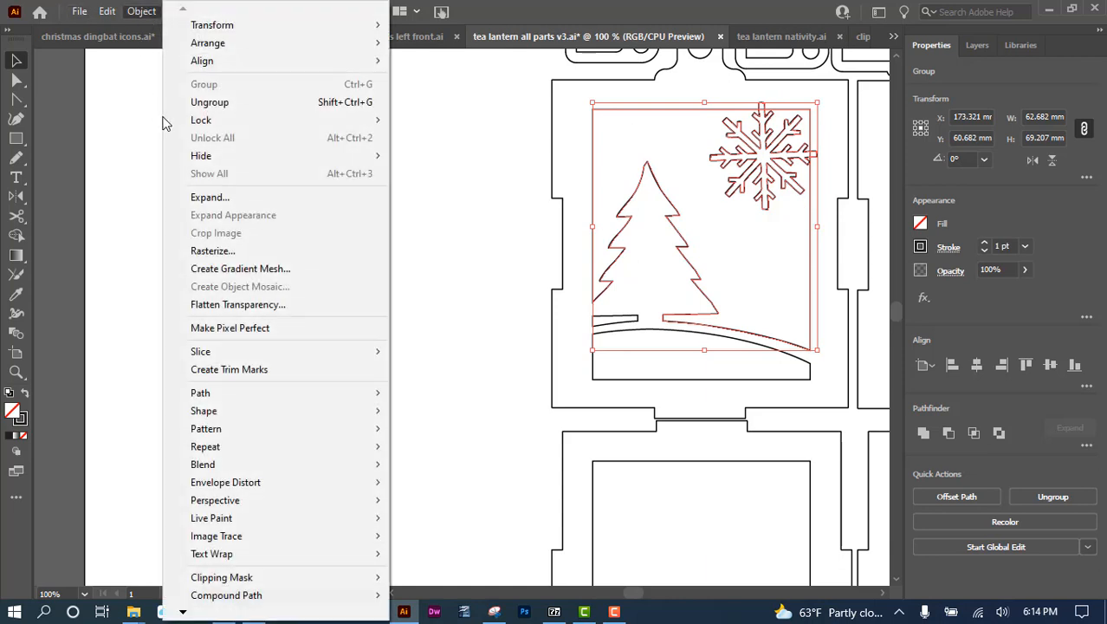
{"action": "left_click", "coordinate": [200, 110]}
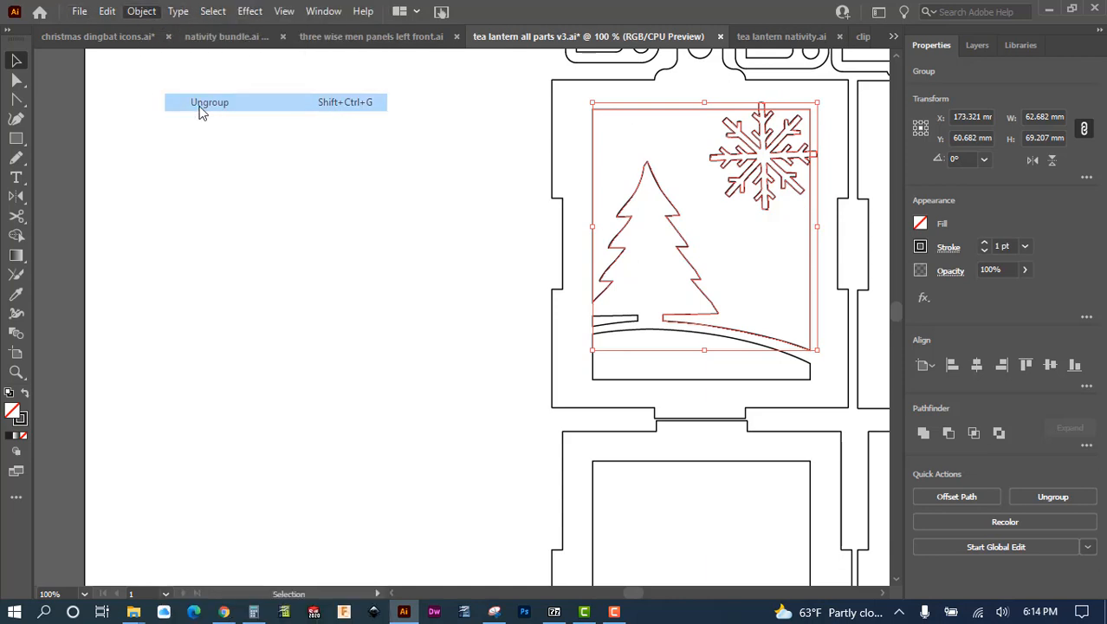
{"action": "left_click", "coordinate": [734, 97]}
Delete the two snowflake arm tips that extend beyond the window's top and right edges
{"action": "left_click", "coordinate": [762, 105]}
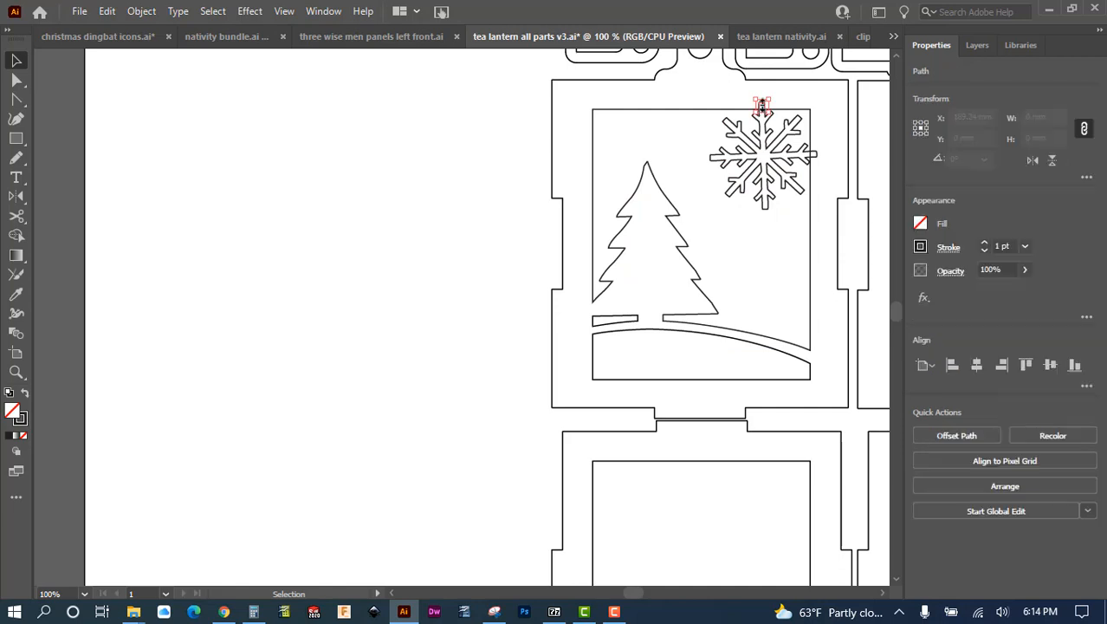
{"action": "key", "text": "Delete"}
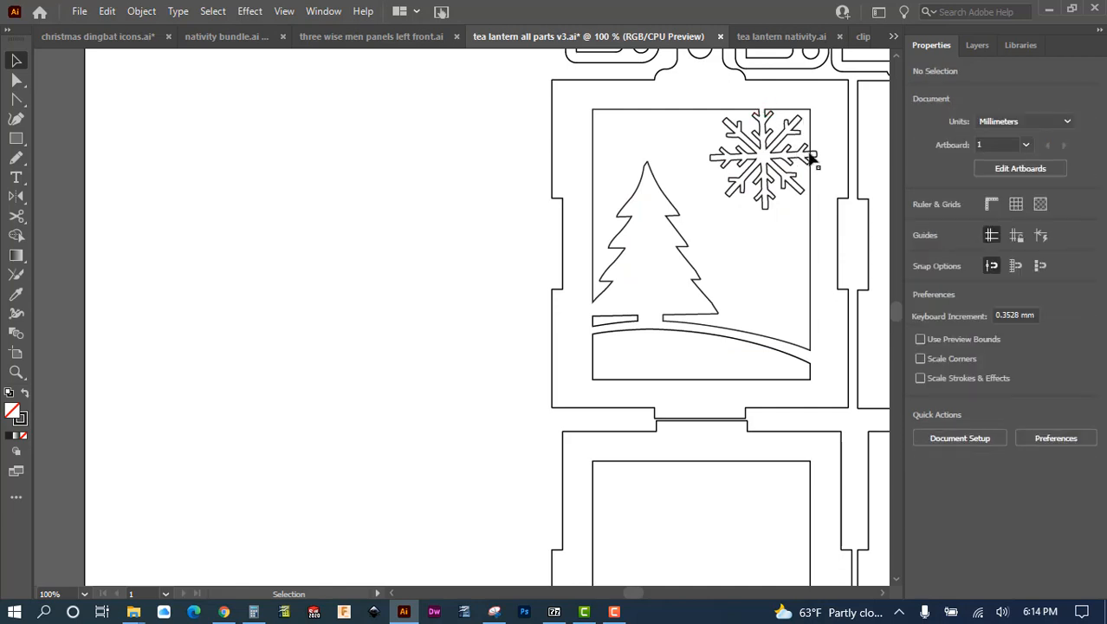
{"action": "left_click", "coordinate": [815, 156]}
{"action": "key", "text": "Delete"}
Add the text "2021" in 24 pt Impact in the blank area beside the panels
{"action": "left_click", "coordinate": [16, 178]}
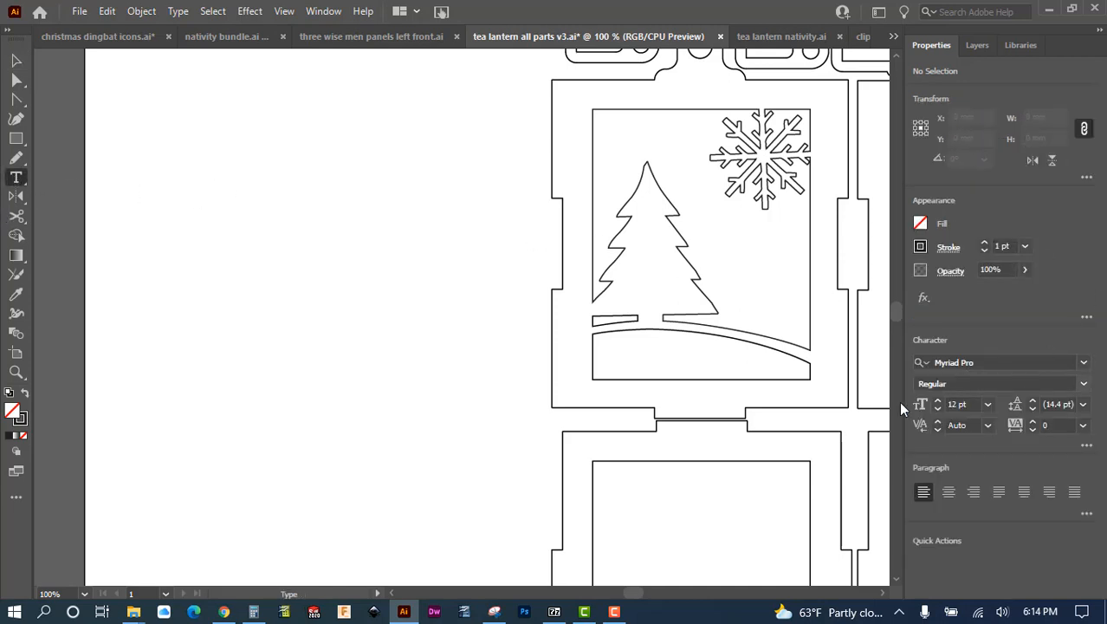
{"action": "left_click", "coordinate": [1083, 364]}
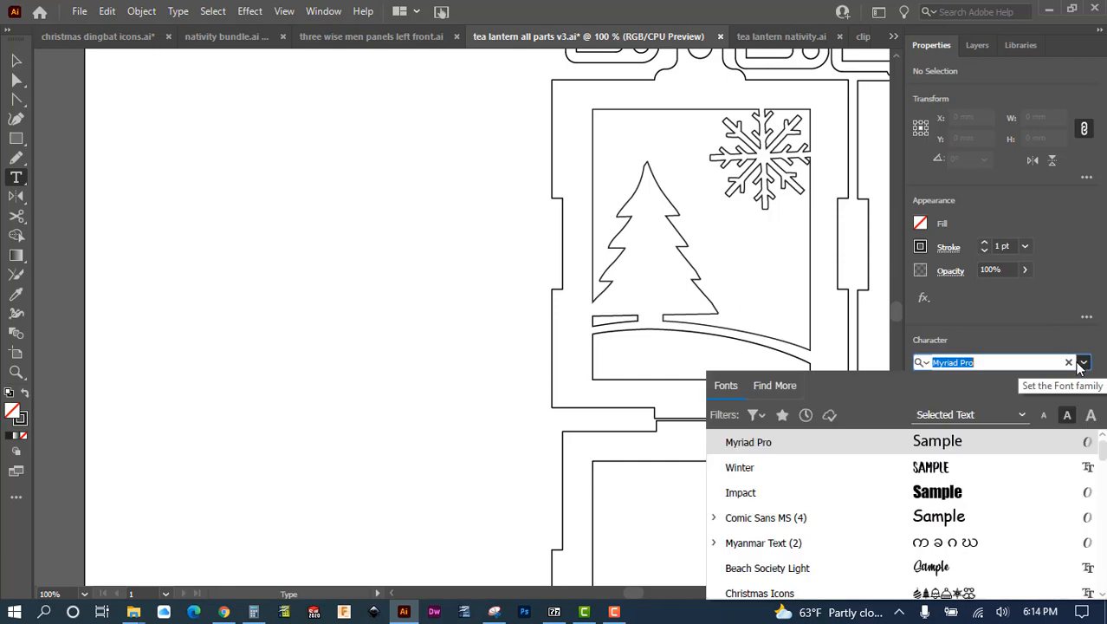
{"action": "left_click", "coordinate": [943, 494]}
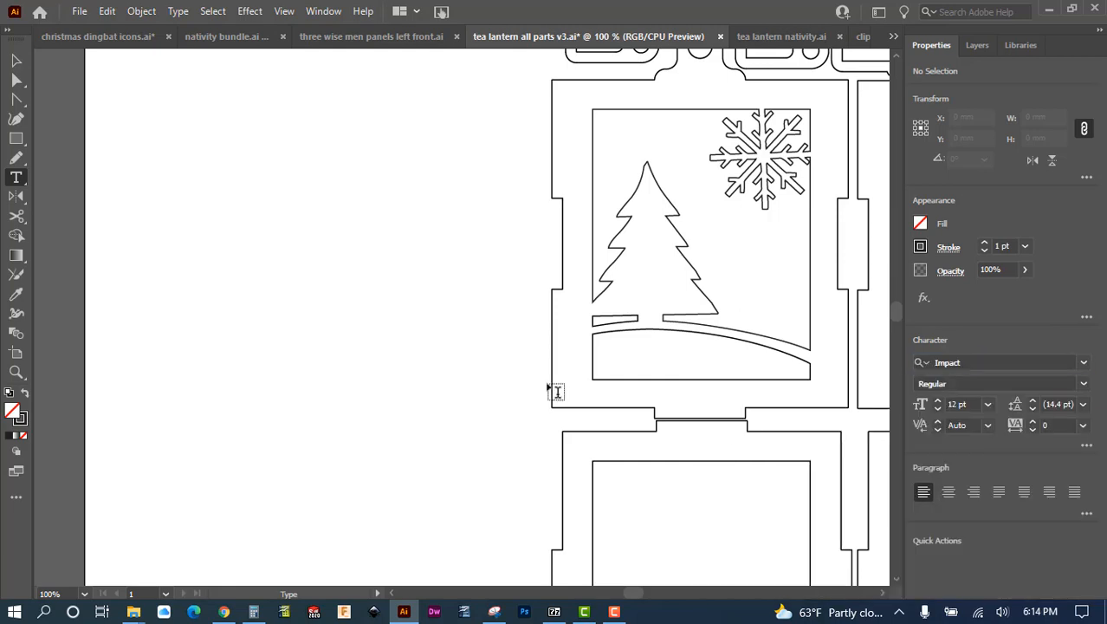
{"action": "left_click", "coordinate": [299, 404]}
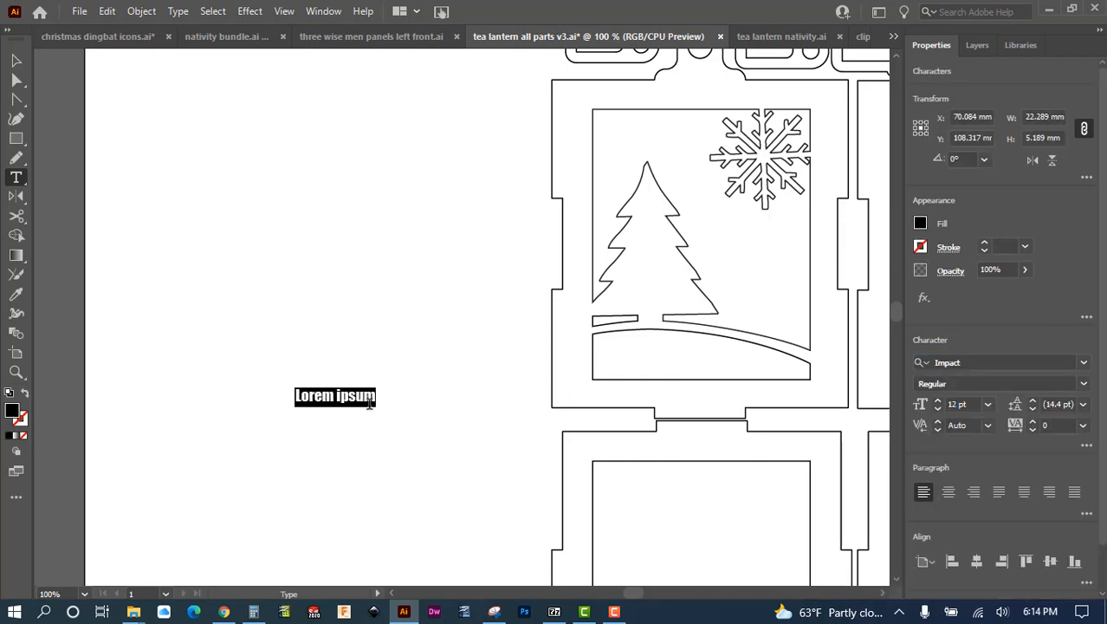
{"action": "left_click", "coordinate": [988, 406]}
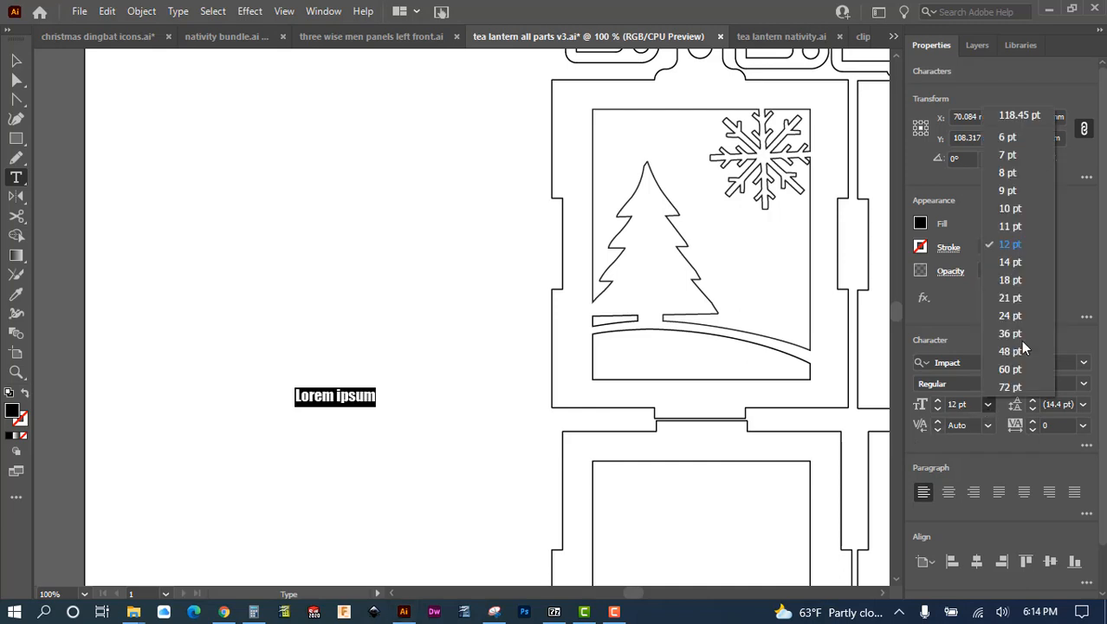
{"action": "left_click", "coordinate": [988, 316]}
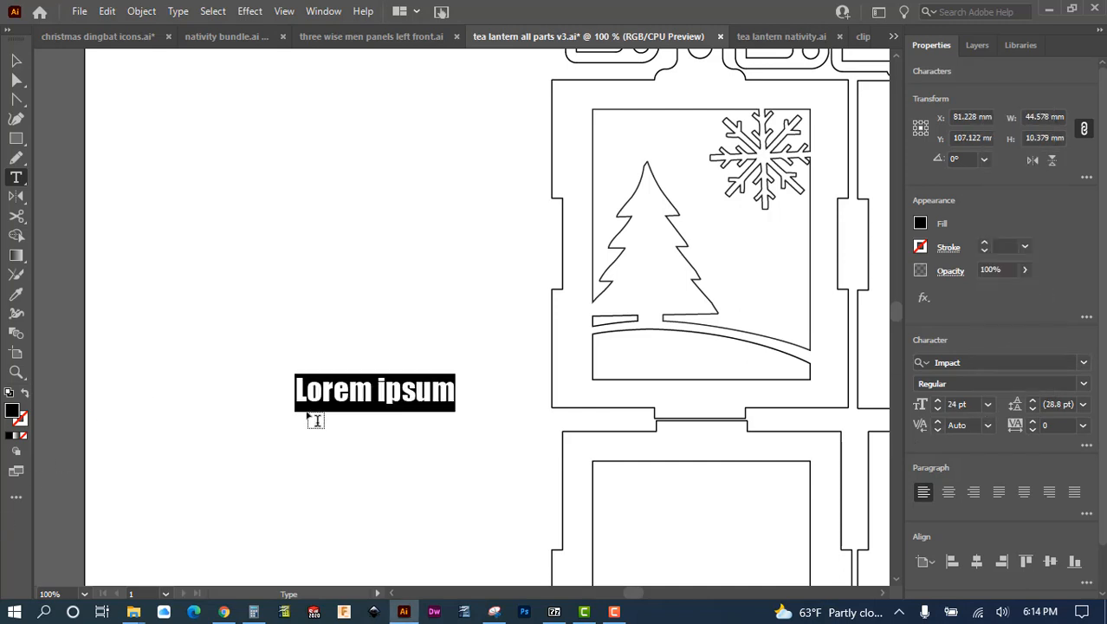
{"action": "type", "text": "201"}
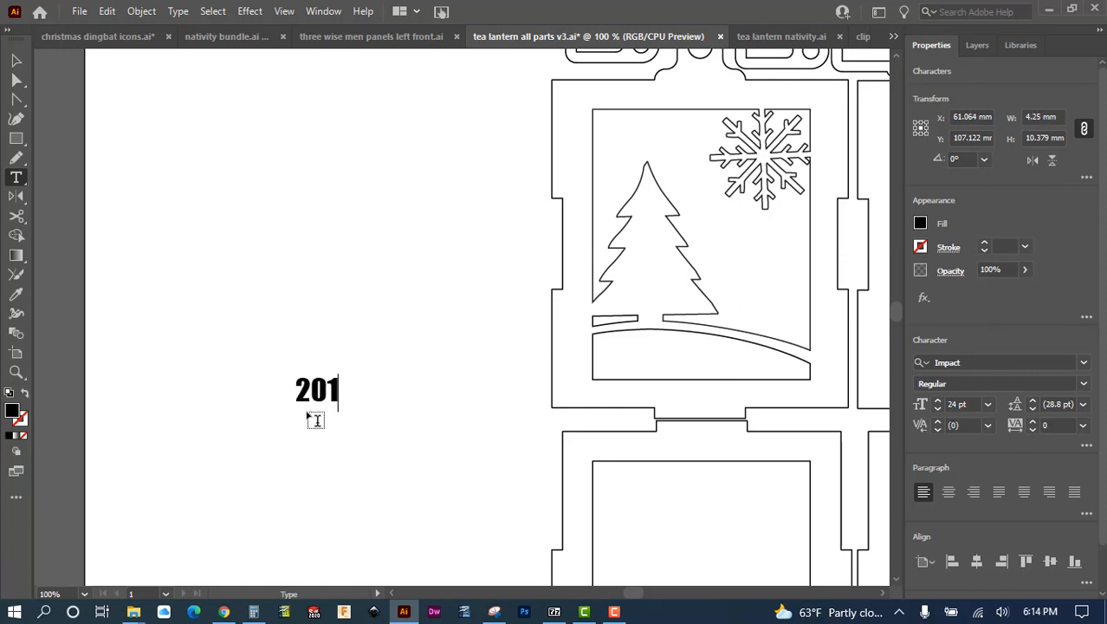
{"action": "key", "text": "BackSpace"}
{"action": "type", "text": "21"}
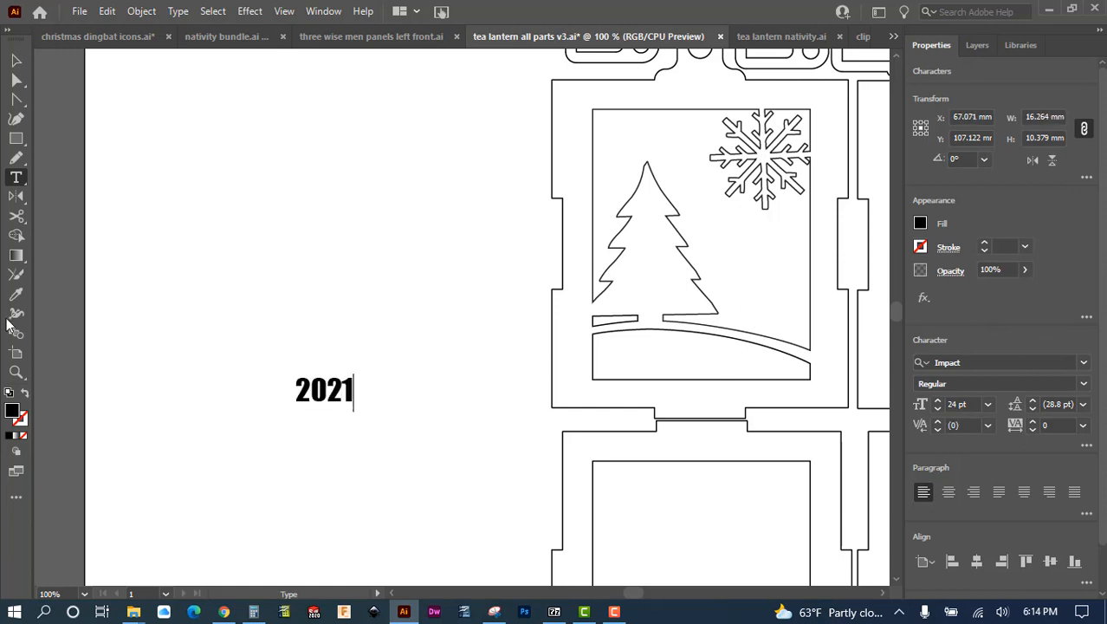
Place the 2021 text over the ground shape below the tree and enlarge it to about 46.5 pt, overlapping the shape's bottom edge
{"action": "left_click", "coordinate": [15, 60]}
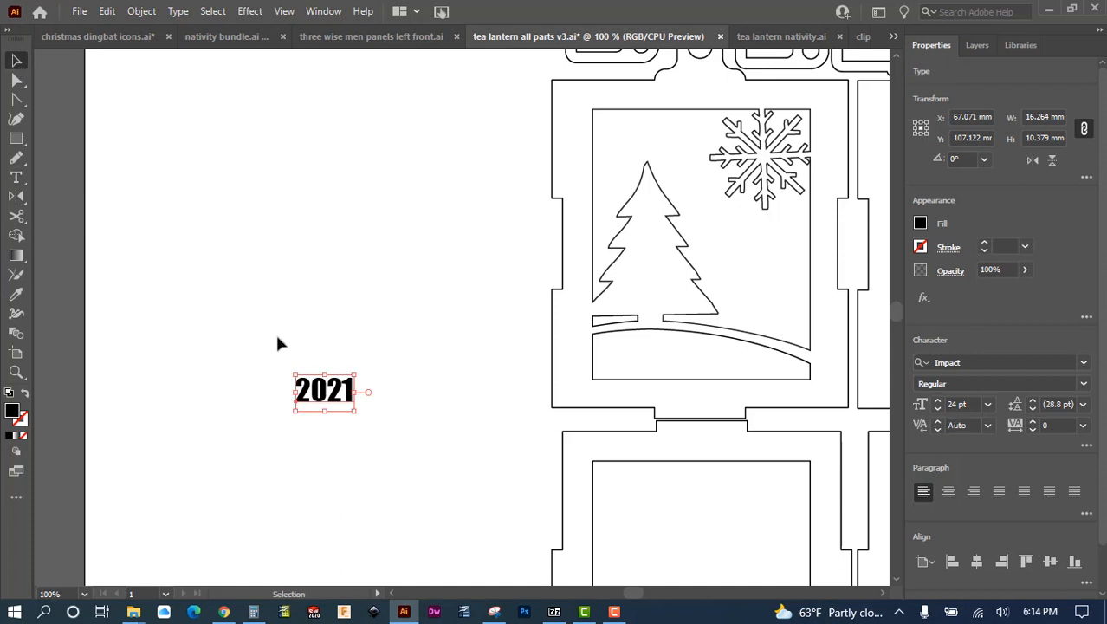
{"action": "left_click_drag", "start_coordinate": [325, 388], "coordinate": [728, 327]}
{"action": "left_click_drag", "start_coordinate": [624, 391], "coordinate": [615, 395]}
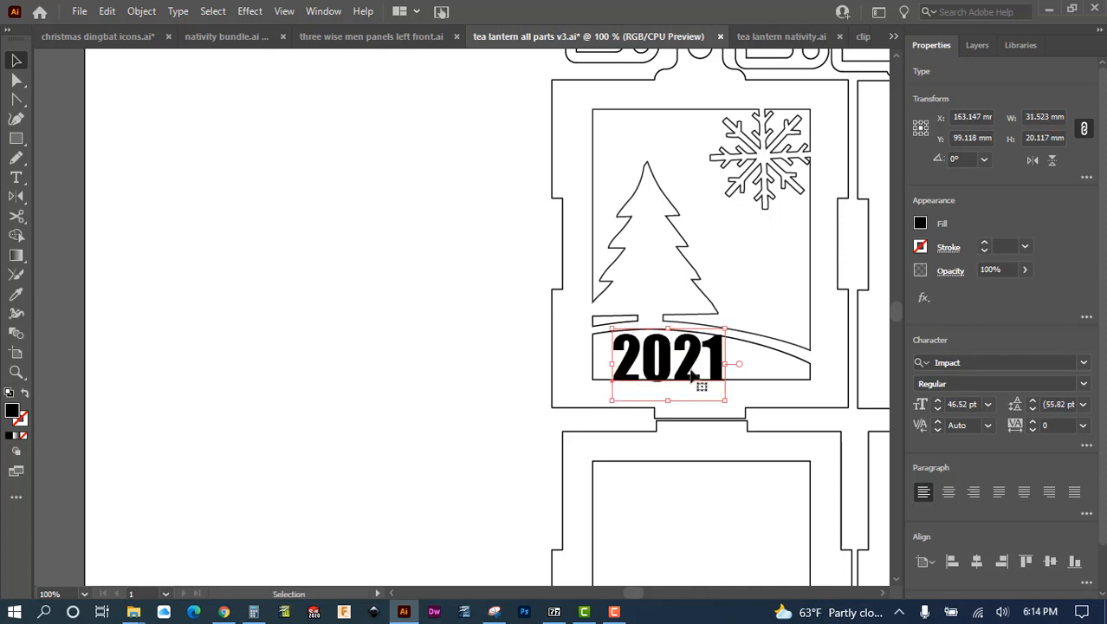
{"action": "left_click_drag", "start_coordinate": [726, 370], "coordinate": [728, 381]}
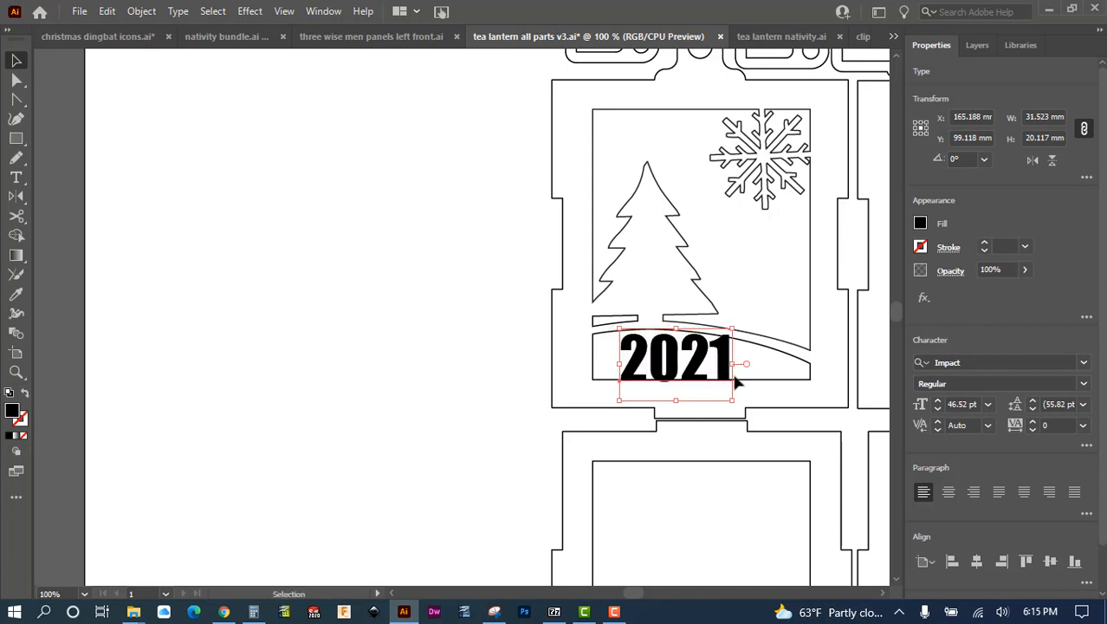
Swap the 2021 text's fill and stroke for a 1 pt outline without fill, and nudge it about 0.7 mm left
{"action": "scroll", "coordinate": [735, 358], "scroll_direction": "up", "scroll_amount": 3}
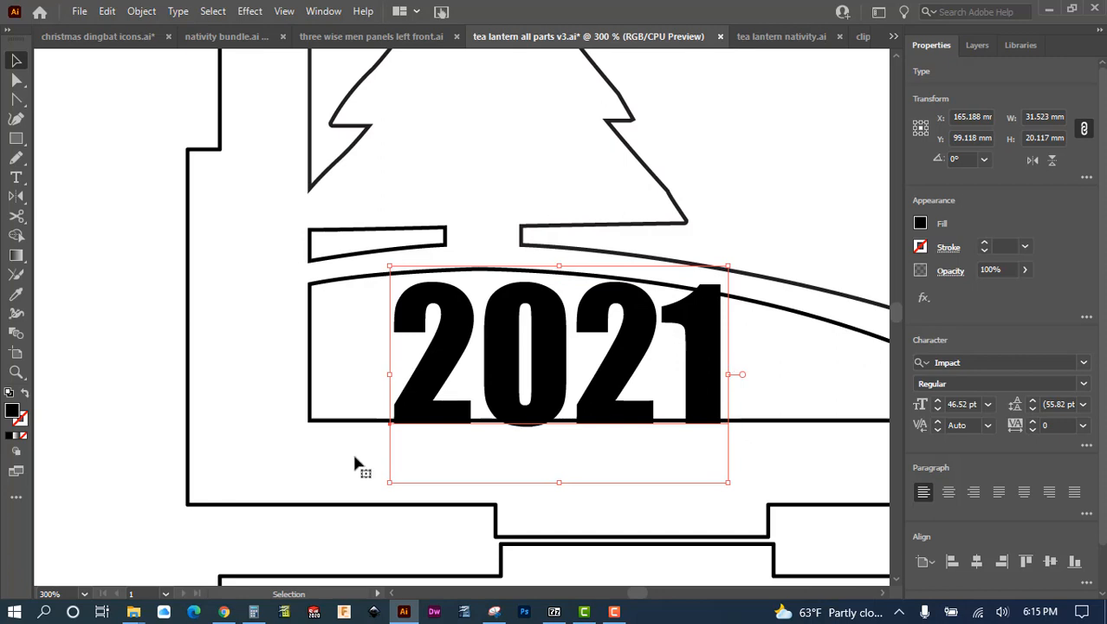
{"action": "left_click", "coordinate": [26, 395]}
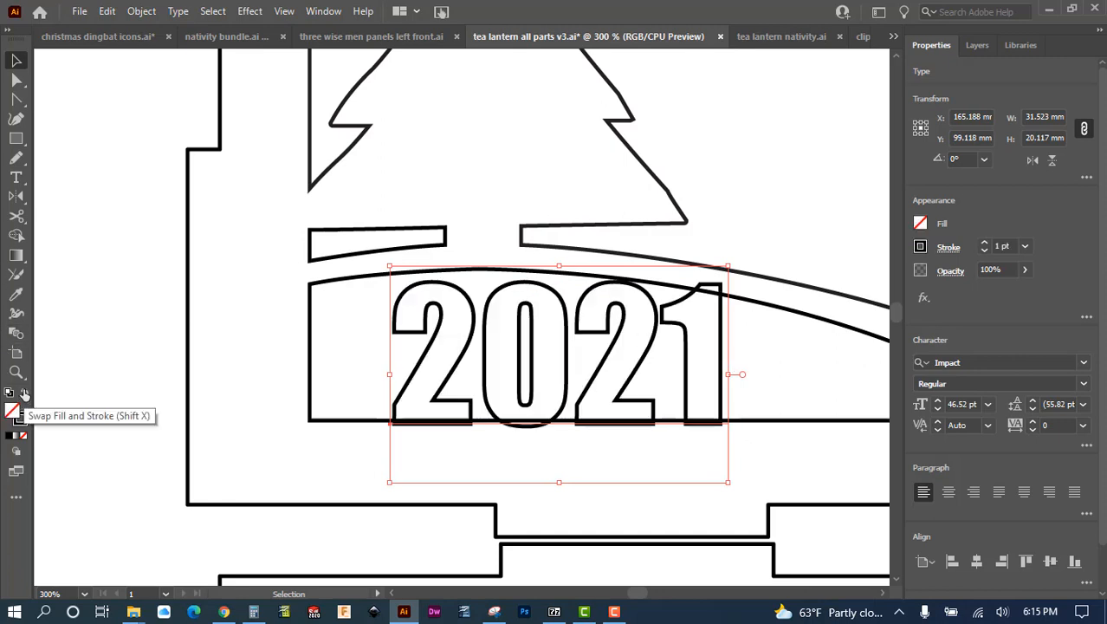
{"action": "key", "text": "Left"}
{"action": "key", "text": "Left"}
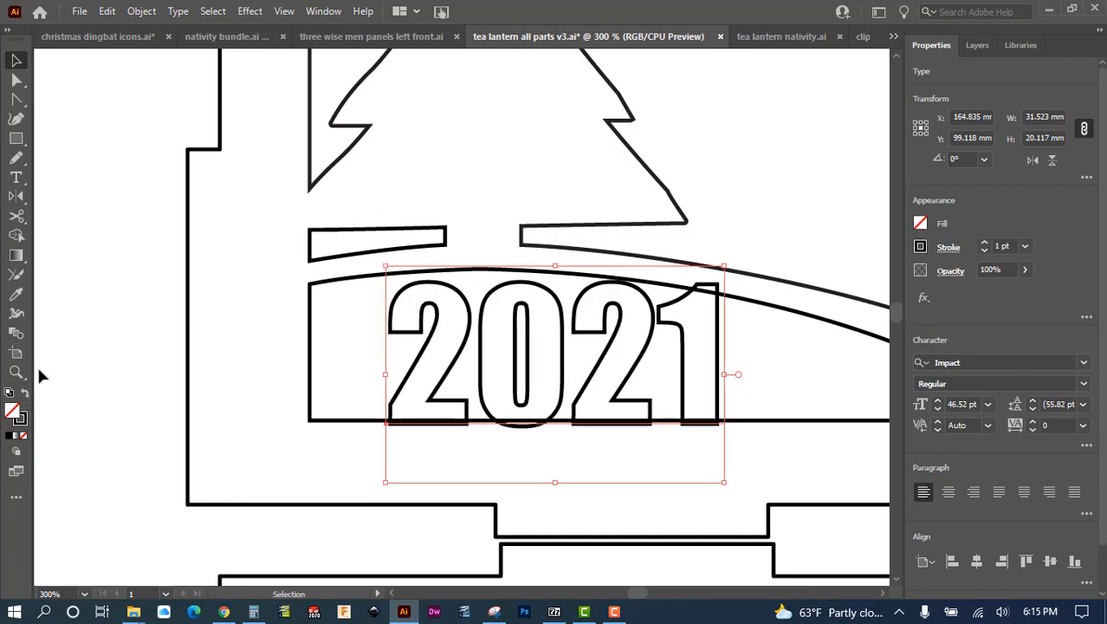
{"action": "key", "text": "Up"}
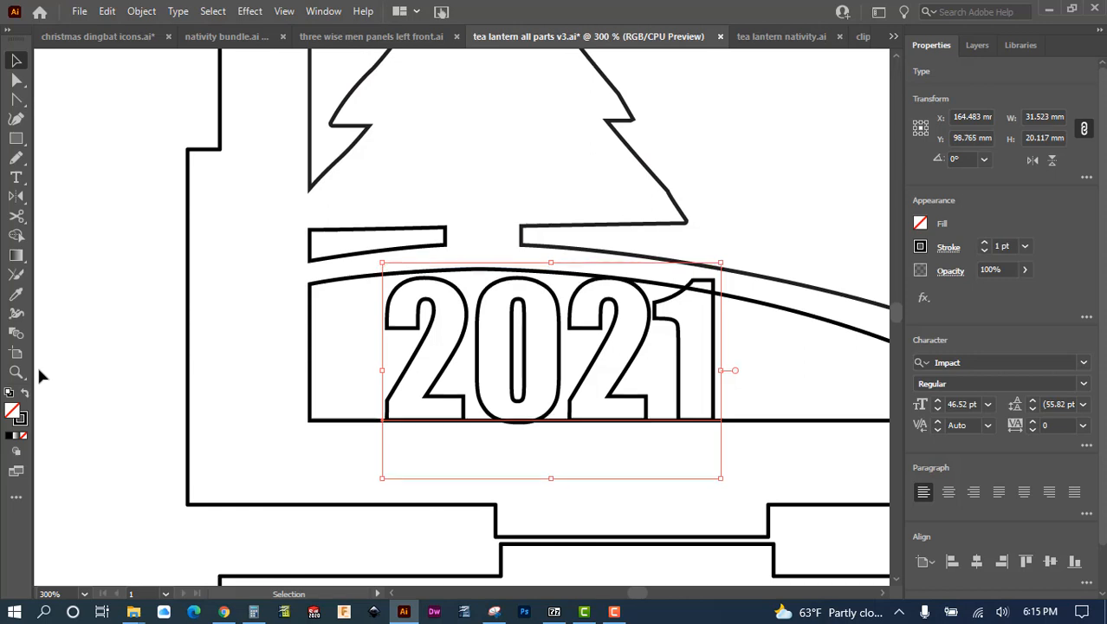
{"action": "key", "text": "Down"}
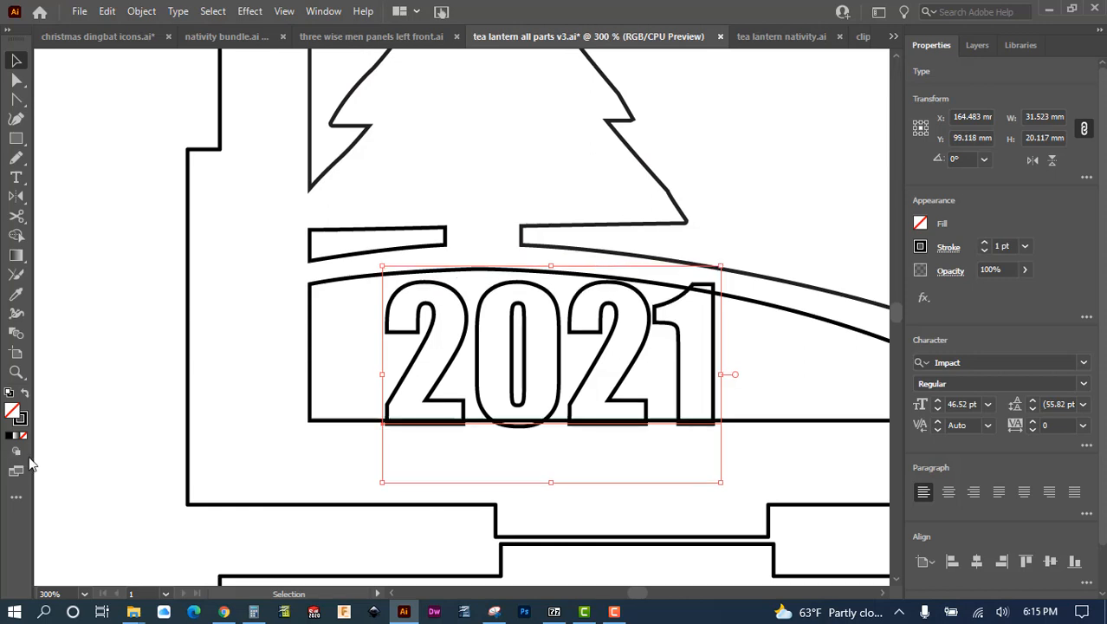
Convert the 2021 text to outlines and combine it with the ground shape using Pathfinder Exclude
{"action": "left_click", "coordinate": [177, 11]}
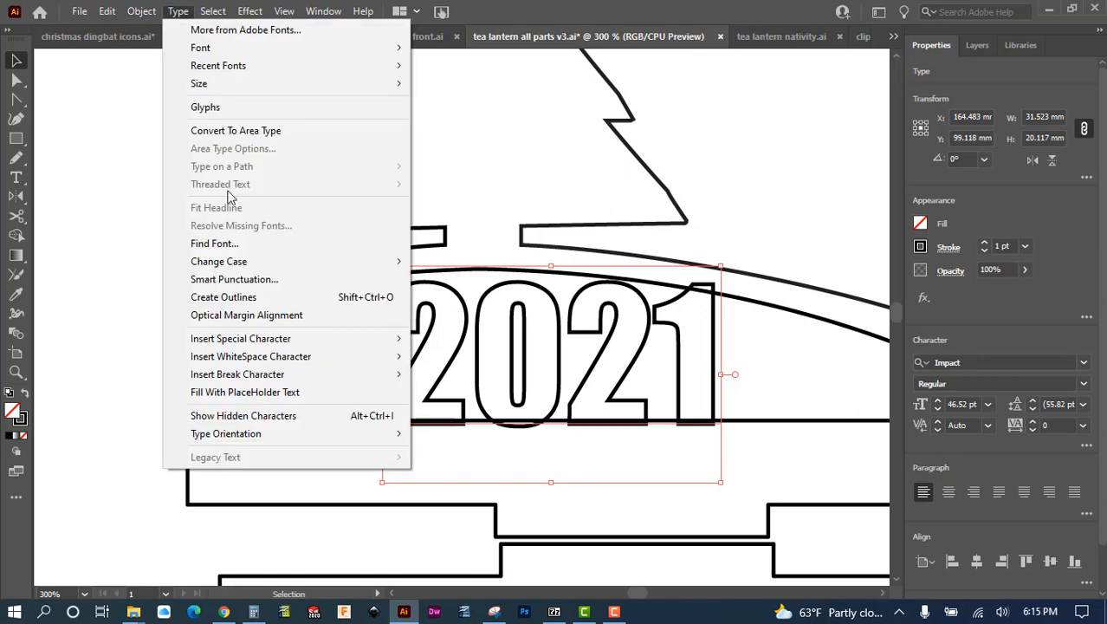
{"action": "left_click", "coordinate": [227, 299]}
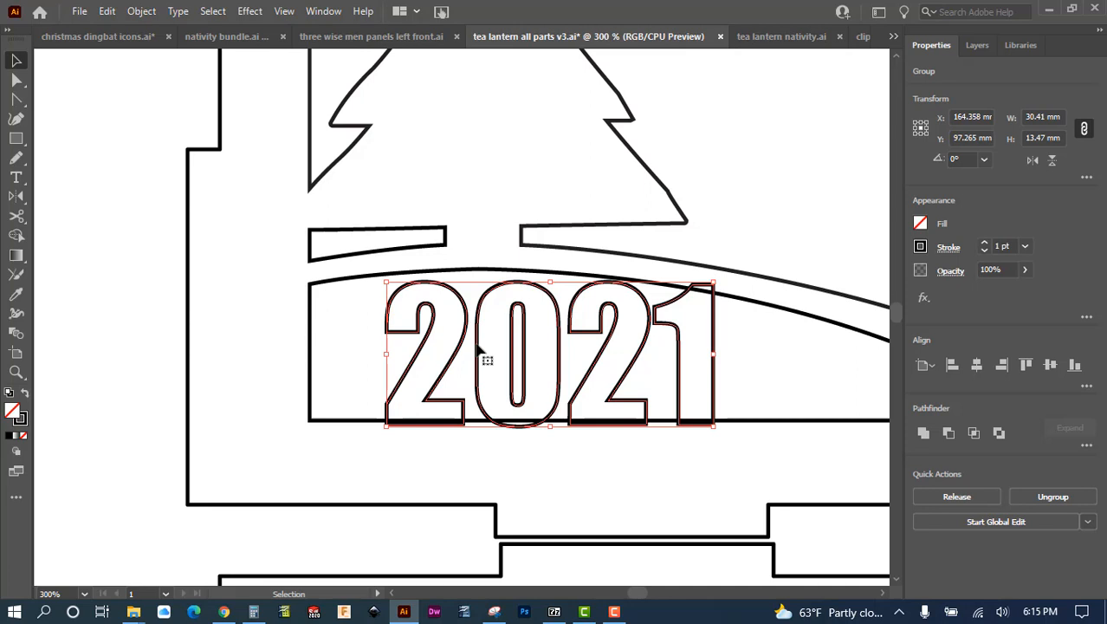
{"action": "left_click", "coordinate": [363, 423], "text": "shift"}
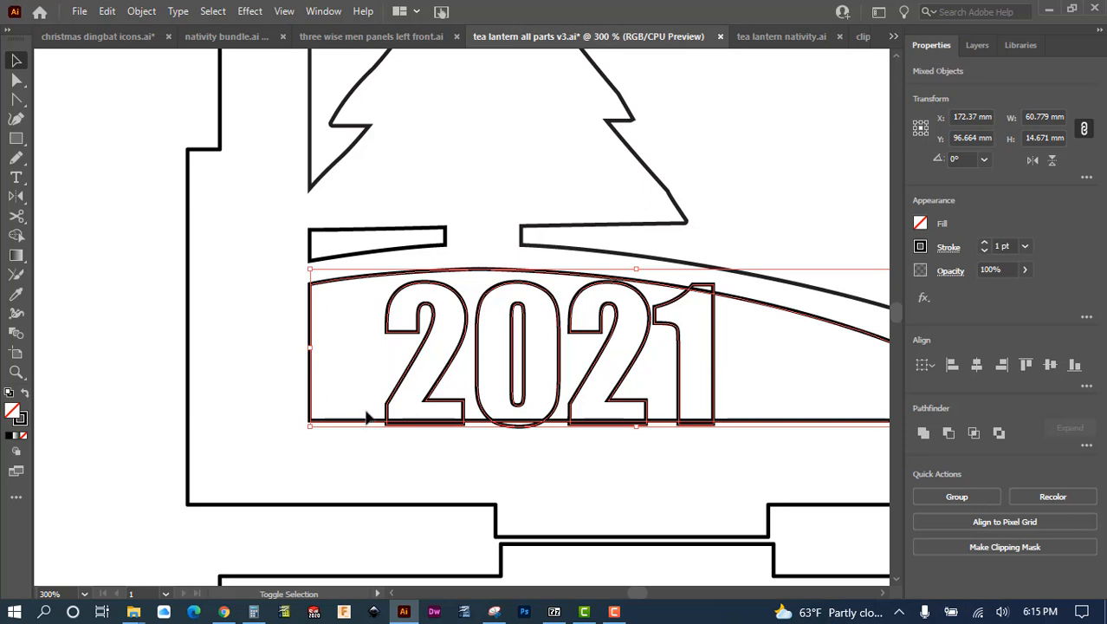
{"action": "left_click", "coordinate": [999, 432]}
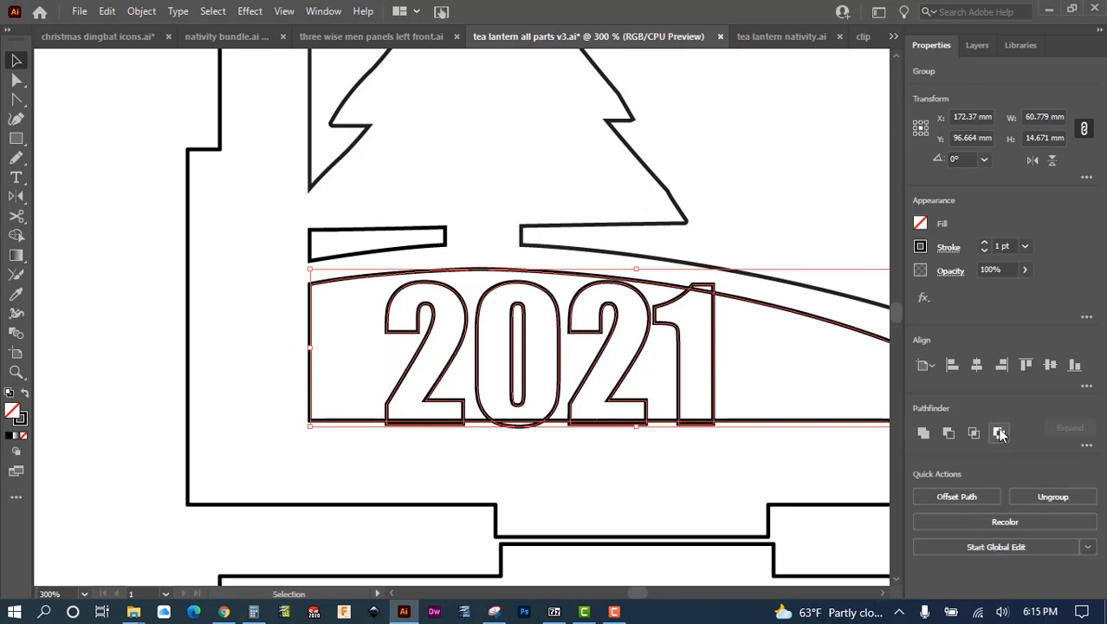
Ungroup the combined shape and delete the digit pieces extending below the ground's bottom edge and above its curved top at the 1
{"action": "right_click", "coordinate": [727, 428]}
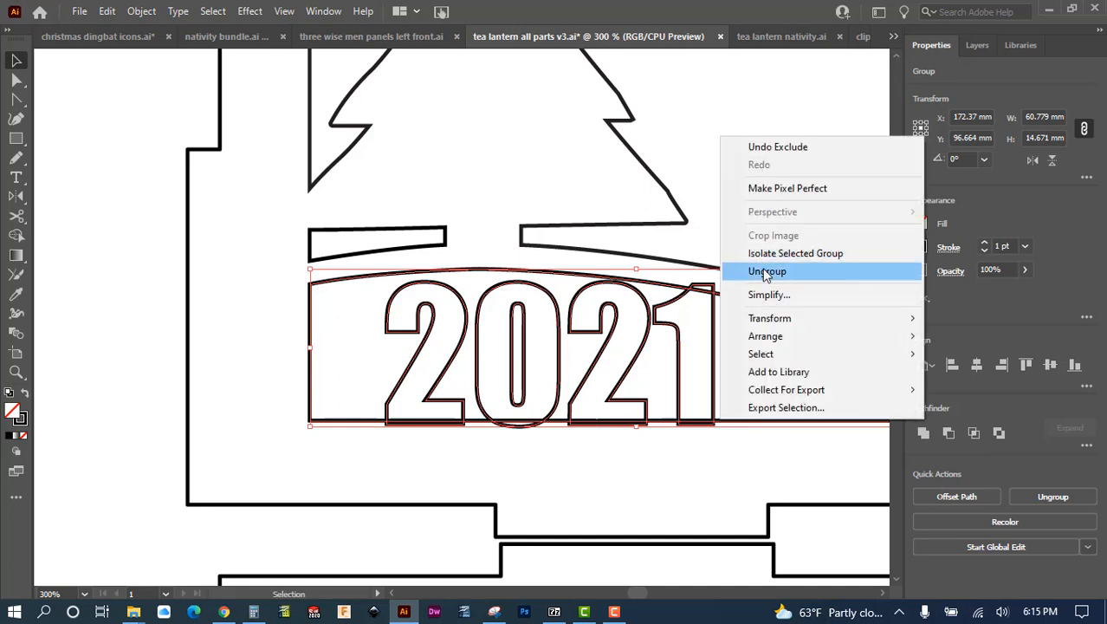
{"action": "left_click", "coordinate": [762, 272]}
{"action": "left_click", "coordinate": [612, 419]}
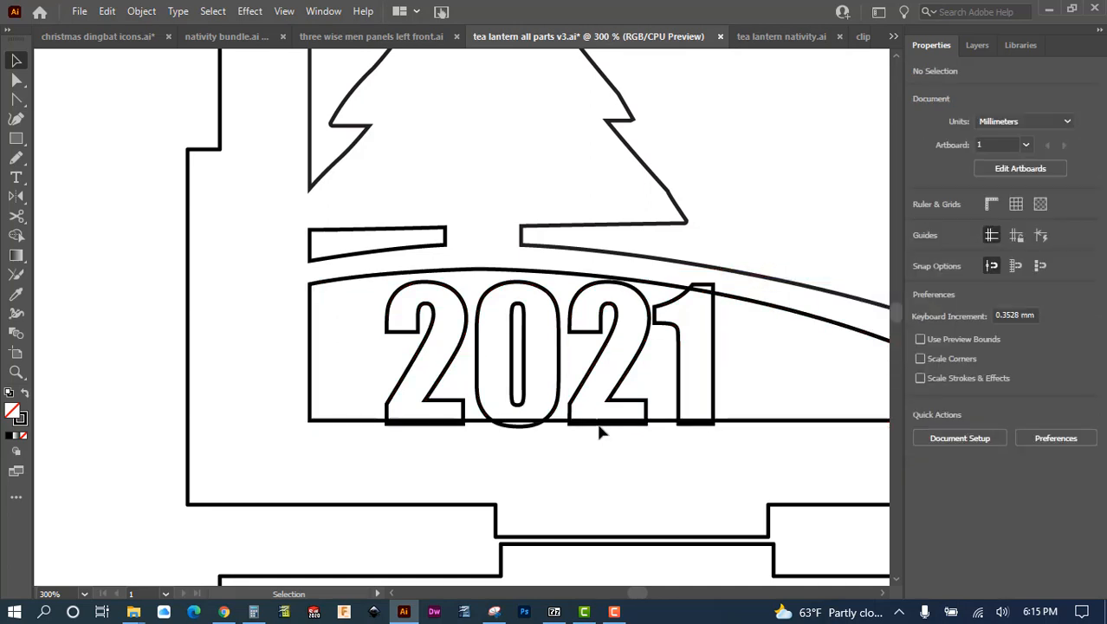
{"action": "left_click", "coordinate": [602, 426]}
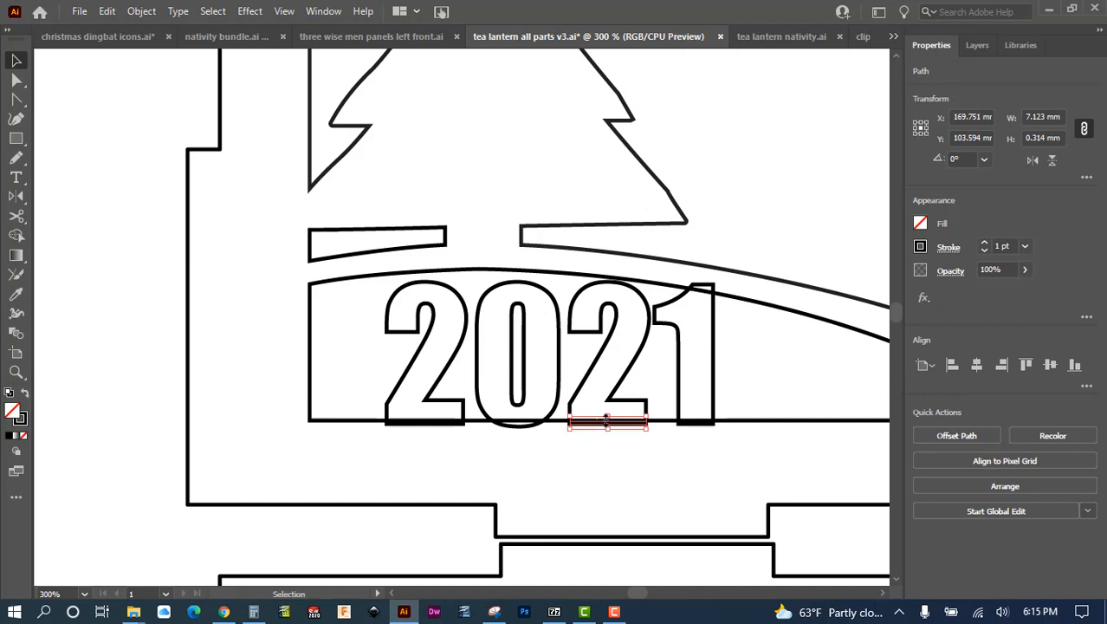
{"action": "key", "text": "Delete"}
{"action": "left_click", "coordinate": [699, 425]}
{"action": "key", "text": "Delete"}
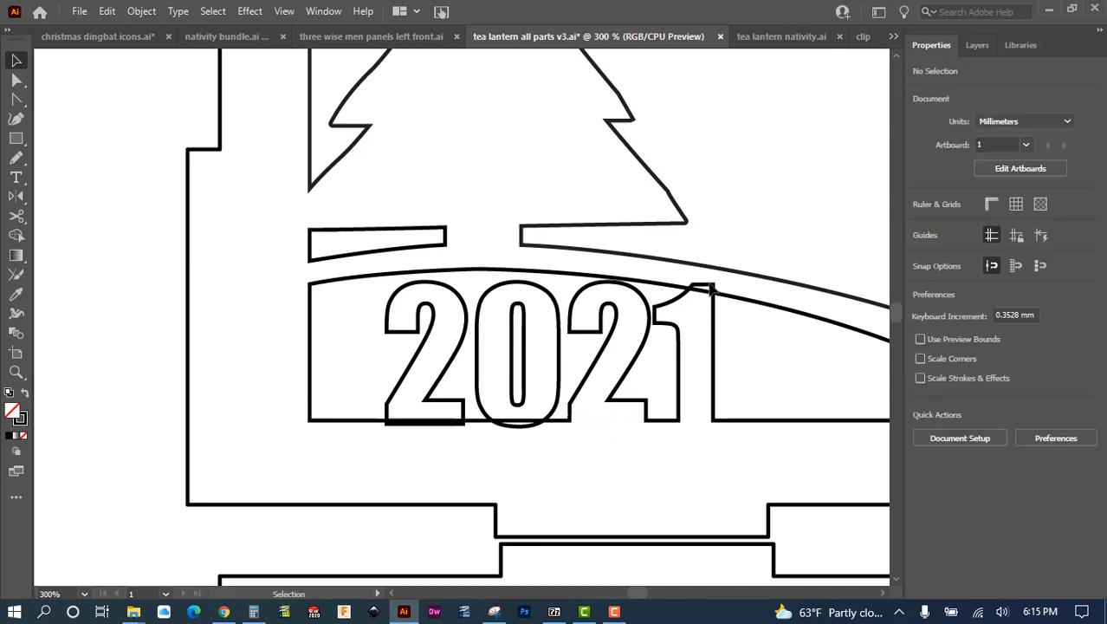
{"action": "left_click", "coordinate": [700, 293]}
{"action": "key", "text": "Delete"}
{"action": "left_click", "coordinate": [522, 427]}
{"action": "key", "text": "Delete"}
{"action": "left_click", "coordinate": [416, 426]}
{"action": "key", "text": "Delete"}
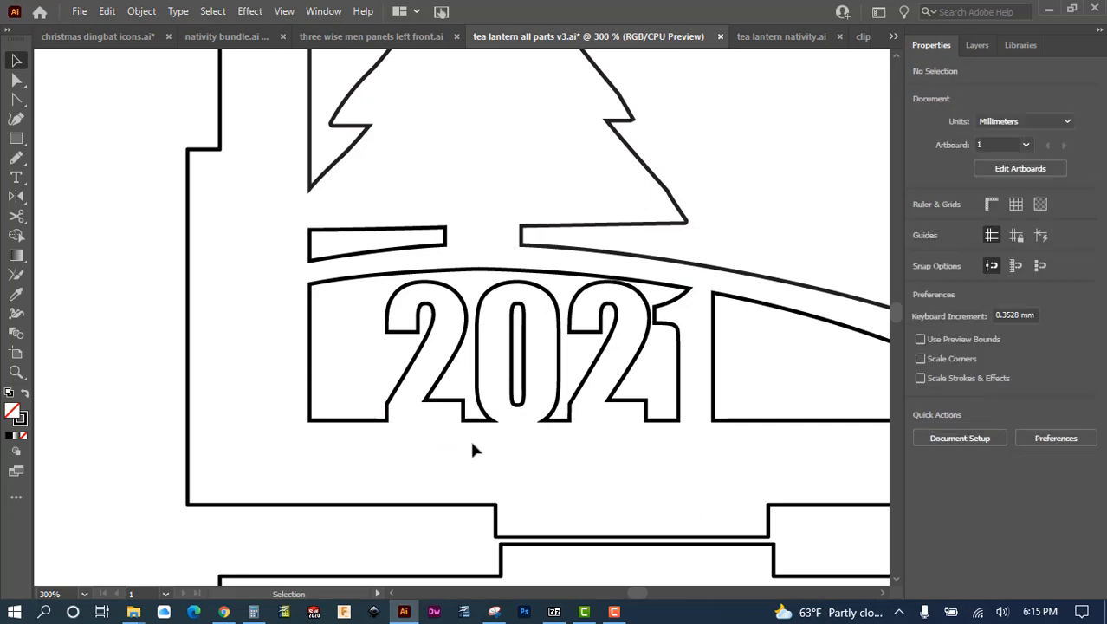
Fit the artboard in view and start saving the document under a new name in the "xmas tea lantern" folder
{"action": "key", "text": "ctrl+0"}
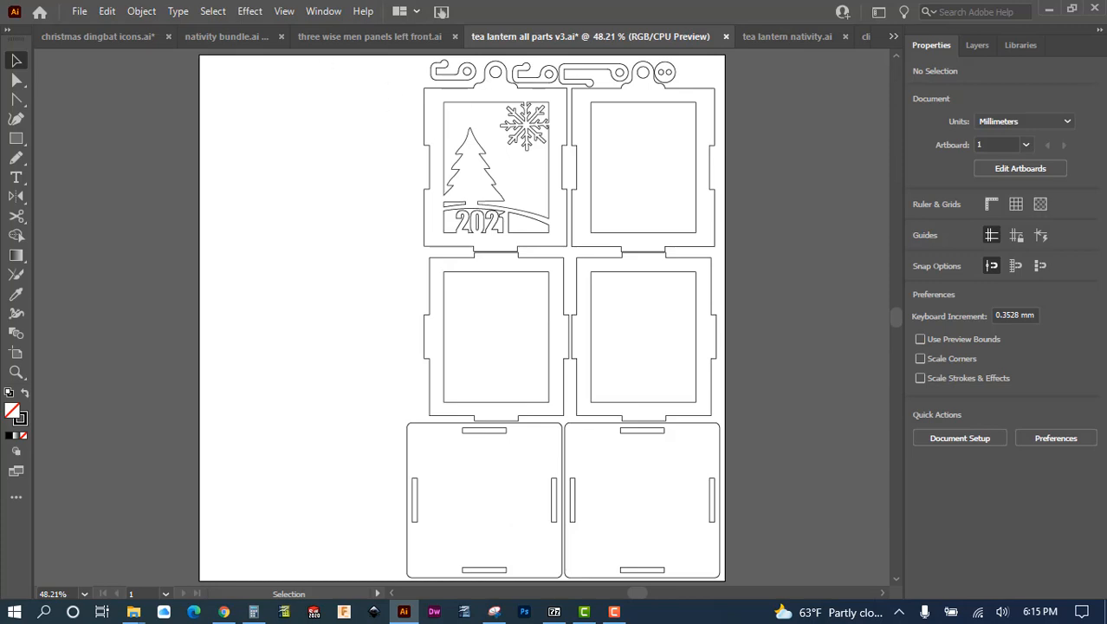
{"action": "left_click", "coordinate": [79, 11]}
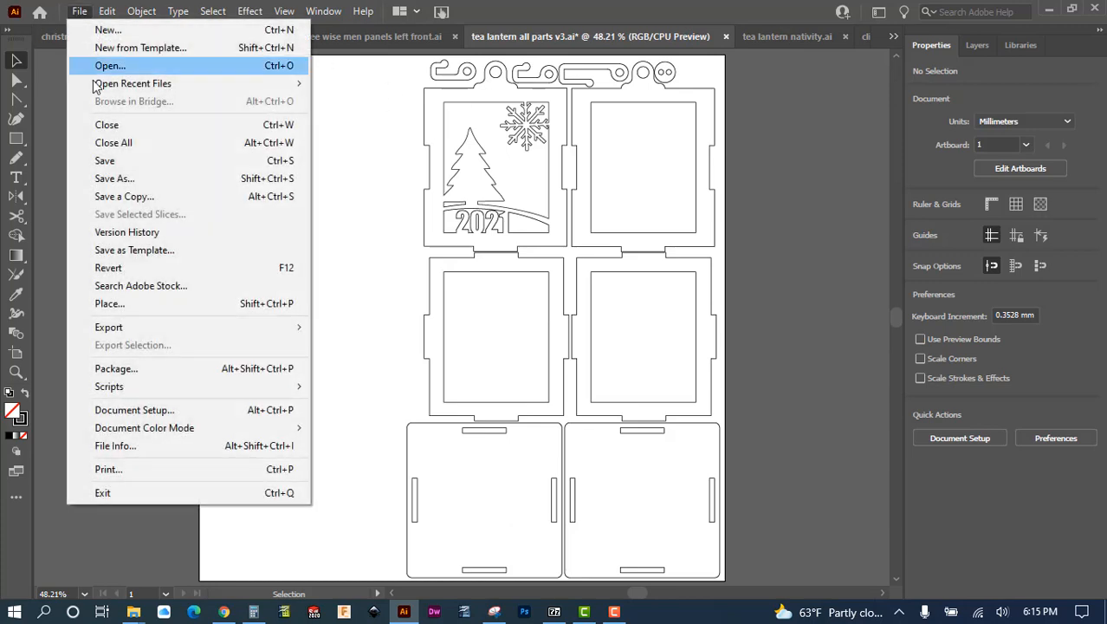
{"action": "left_click", "coordinate": [133, 180]}
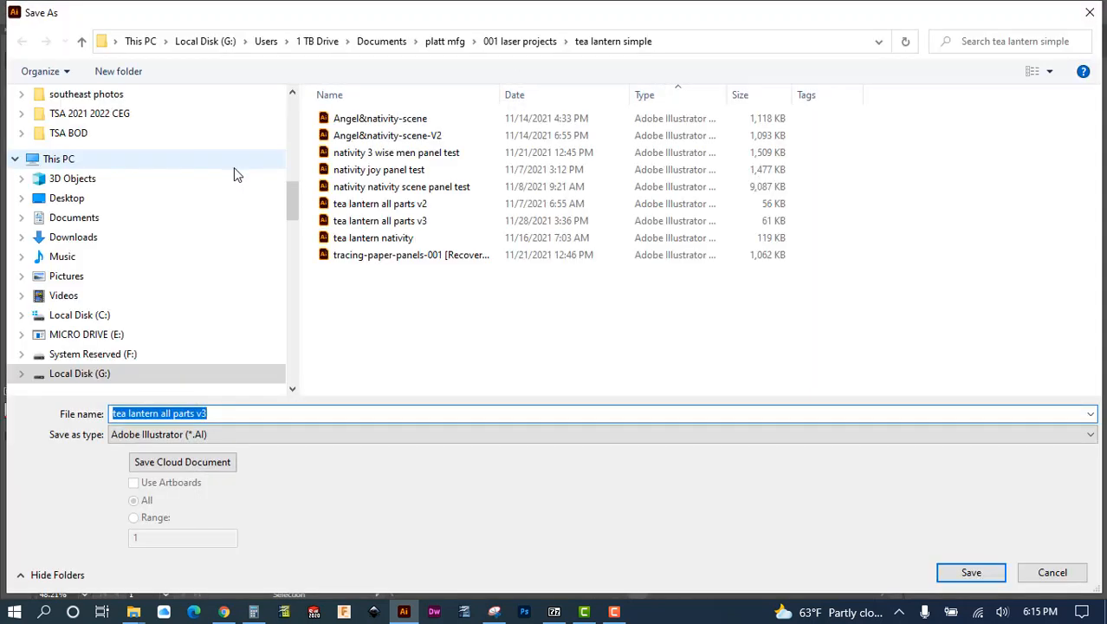
{"action": "left_click", "coordinate": [373, 42]}
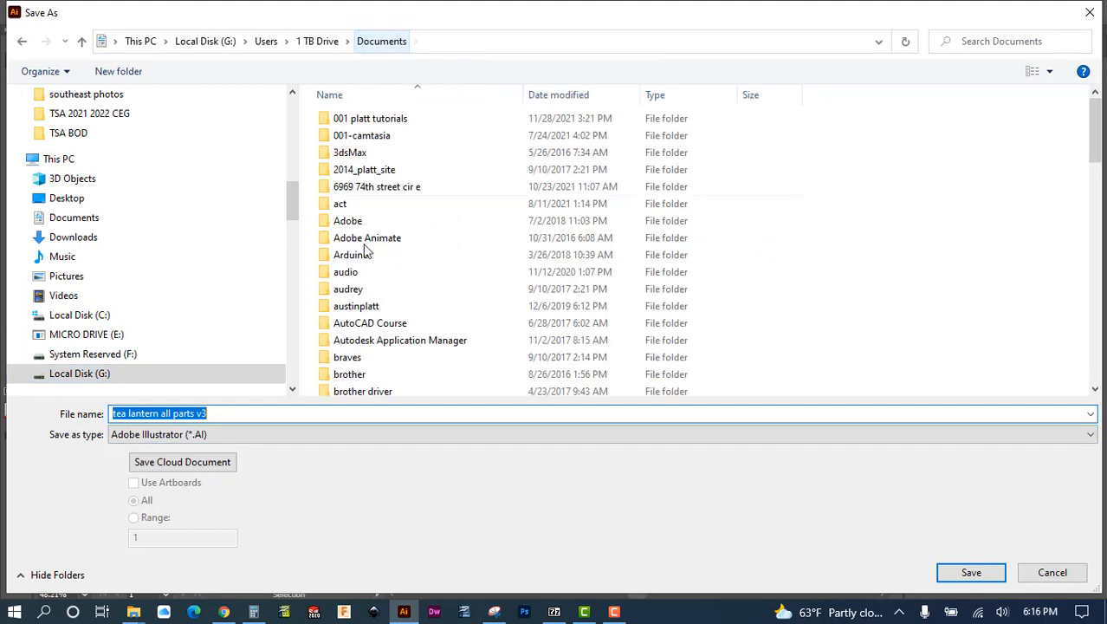
{"action": "double_click", "coordinate": [364, 119]}
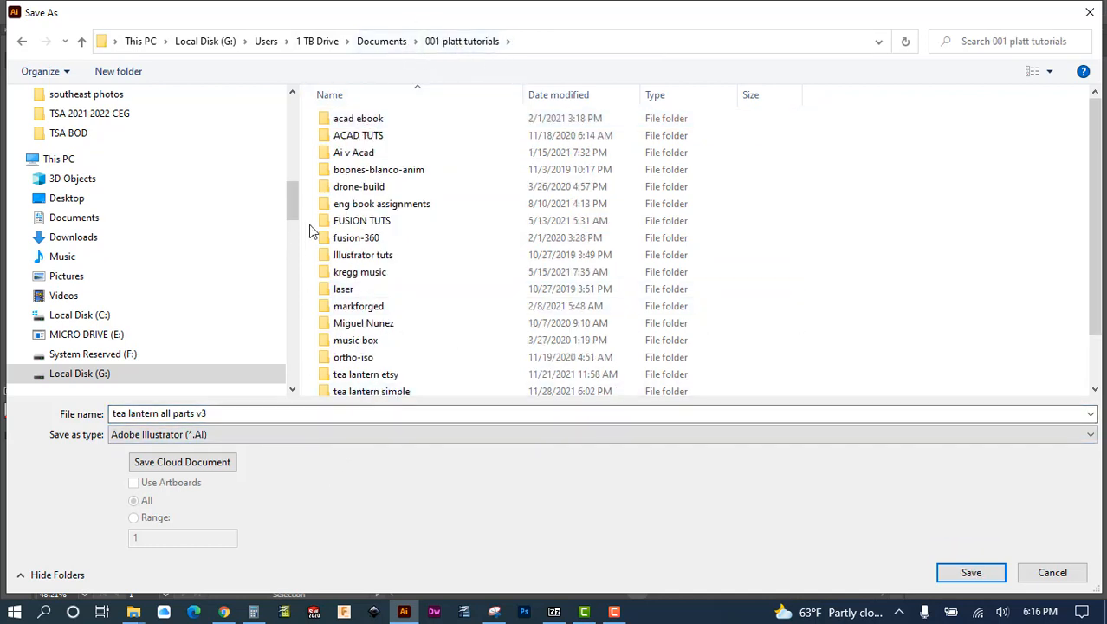
{"action": "scroll", "coordinate": [363, 277], "scroll_direction": "down", "scroll_amount": 1}
{"action": "double_click", "coordinate": [383, 389]}
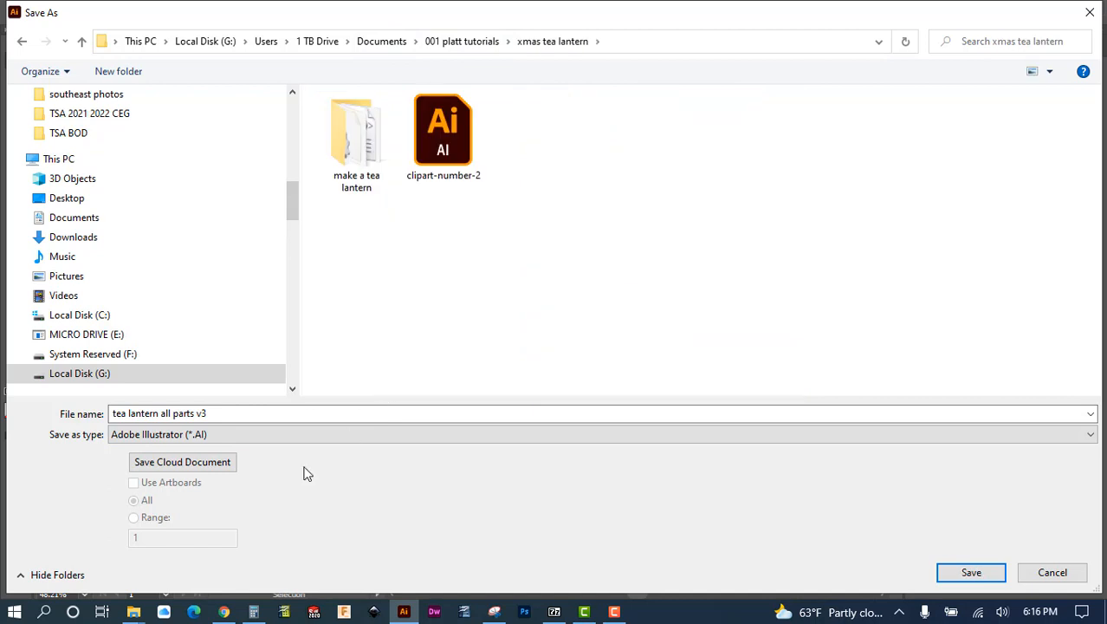
Name the file "tea lantern all parts design no 1" and save it in Illustrator CS4 format
{"action": "left_click", "coordinate": [162, 413]}
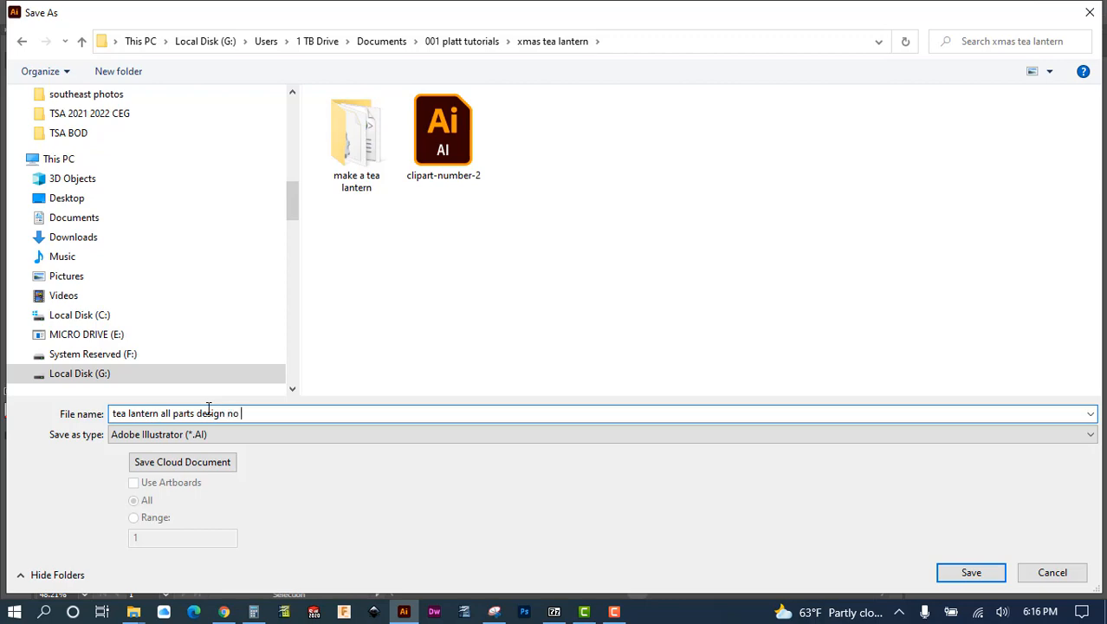
{"action": "key", "text": "Return"}
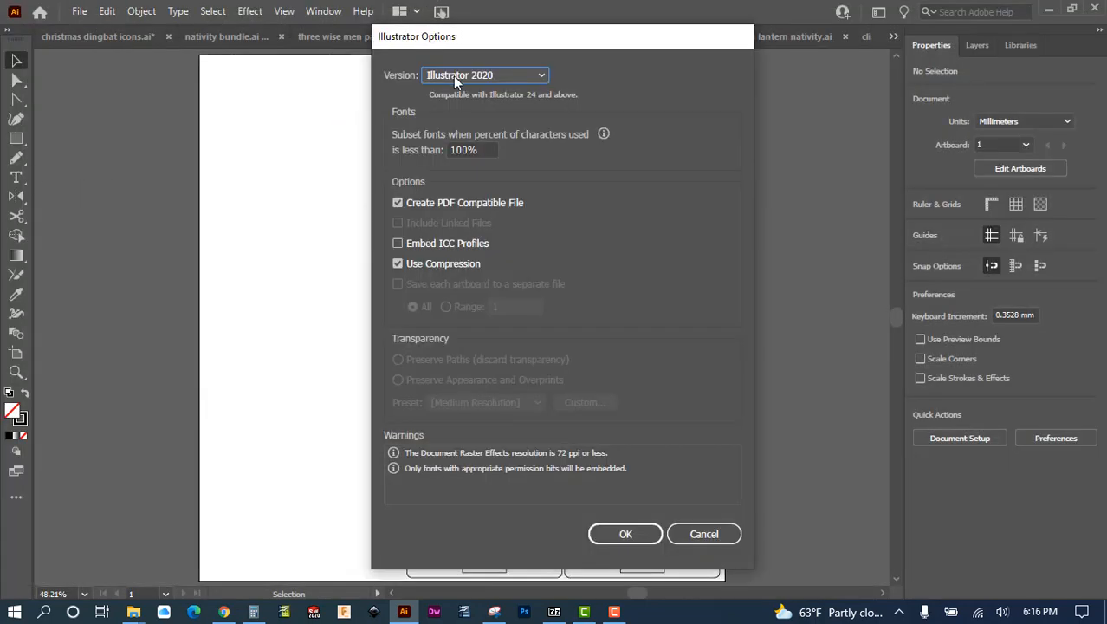
{"action": "left_click", "coordinate": [453, 76]}
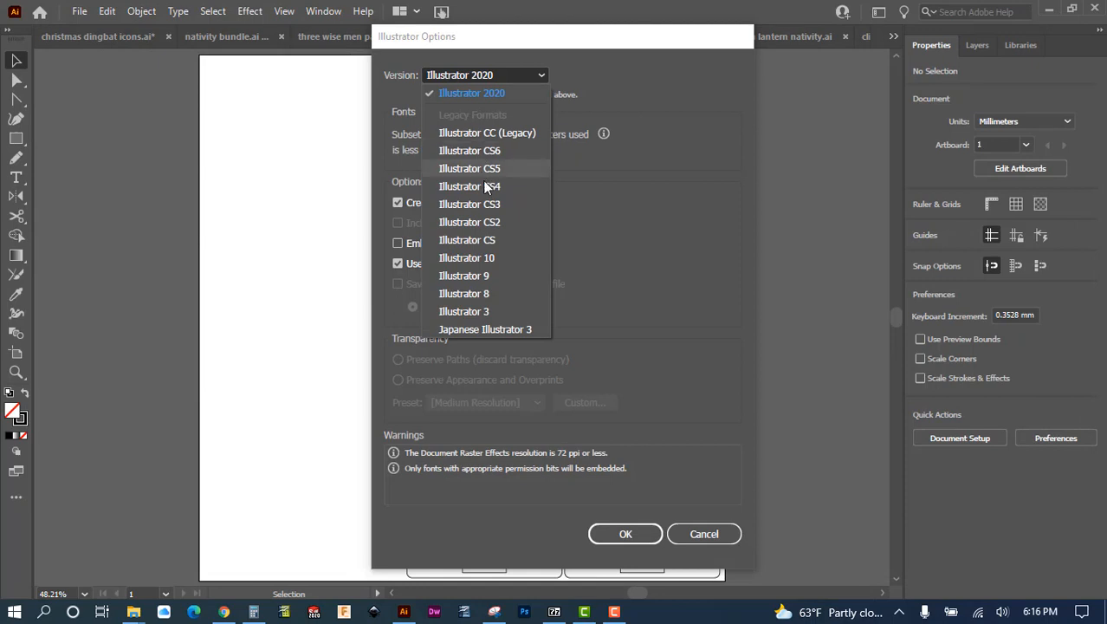
{"action": "left_click", "coordinate": [490, 187]}
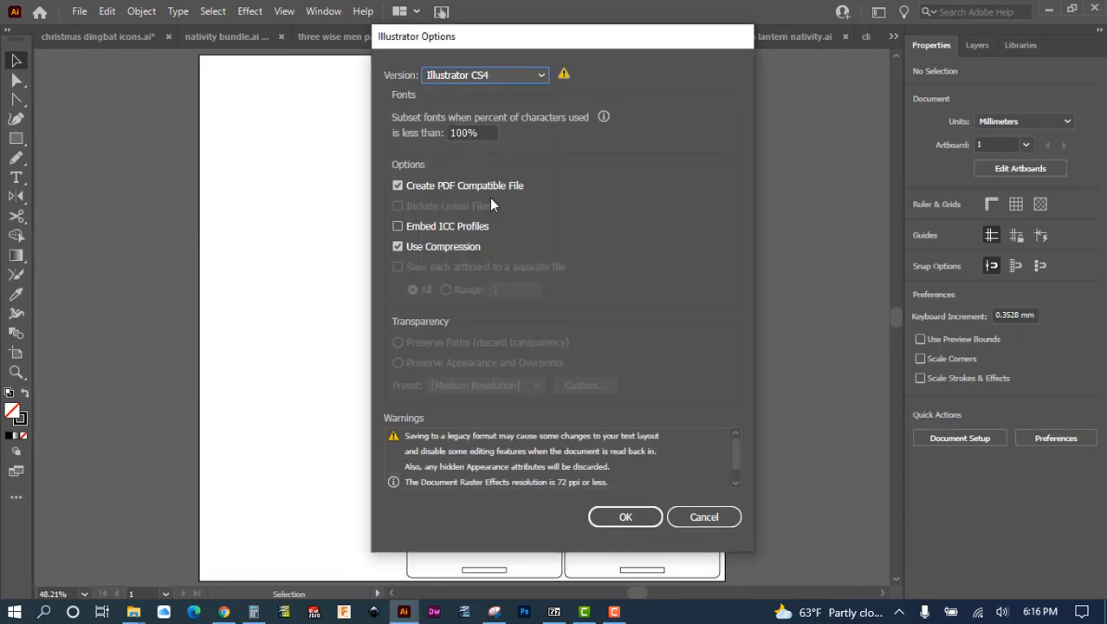
{"action": "left_click", "coordinate": [623, 517]}
Examine the finished tree panel up close, including the snowflake and the 2021 cutout in the ground shape
{"action": "scroll", "coordinate": [474, 193], "scroll_direction": "up", "scroll_amount": 2}
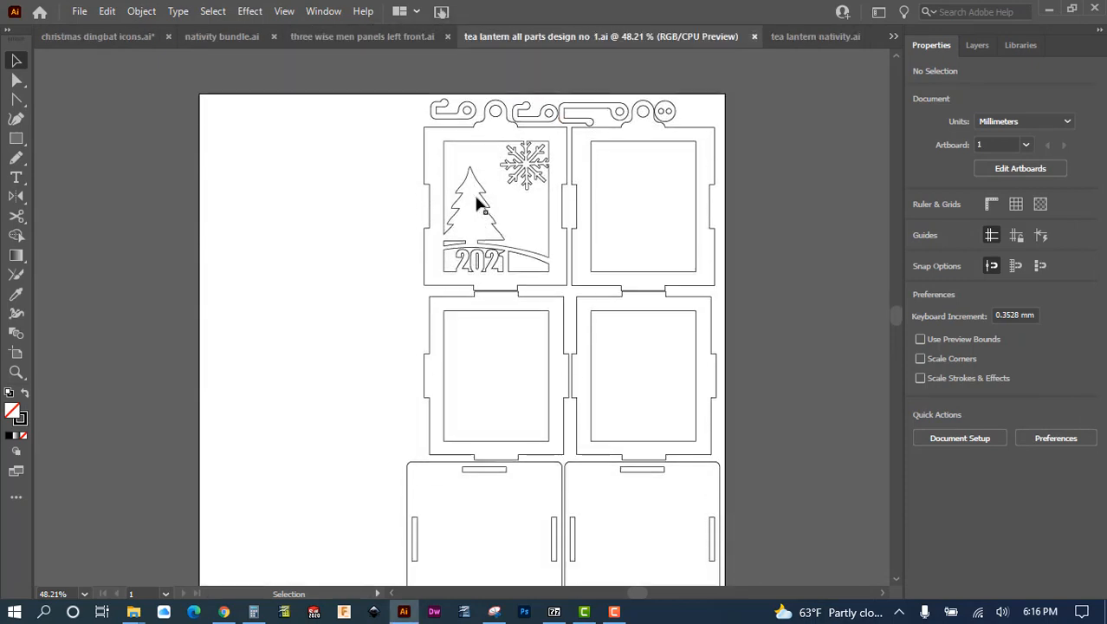
{"action": "scroll", "coordinate": [477, 198], "scroll_direction": "down", "scroll_amount": 2}
{"action": "scroll", "coordinate": [476, 198], "scroll_direction": "up", "scroll_amount": 3}
{"action": "scroll", "coordinate": [477, 199], "scroll_direction": "down", "scroll_amount": 3}
{"action": "scroll", "coordinate": [478, 199], "scroll_direction": "up", "scroll_amount": 1}
{"action": "scroll", "coordinate": [477, 200], "scroll_direction": "up", "scroll_amount": 4}
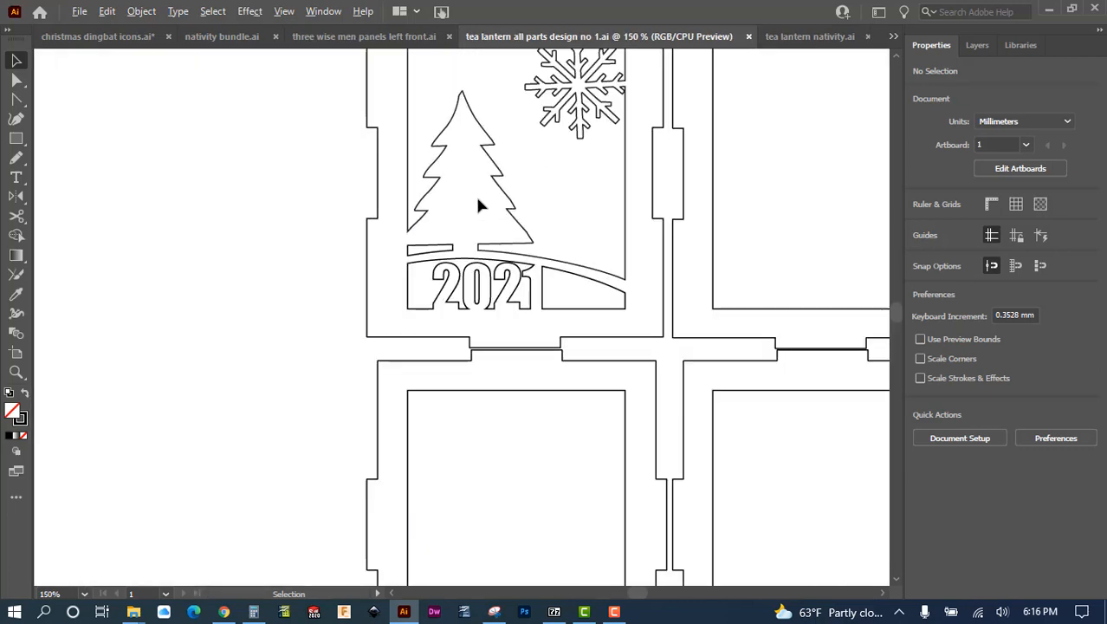
{"action": "scroll", "coordinate": [519, 210], "scroll_direction": "up", "scroll_amount": 1}
{"action": "scroll", "coordinate": [524, 193], "scroll_direction": "up", "scroll_amount": 3}
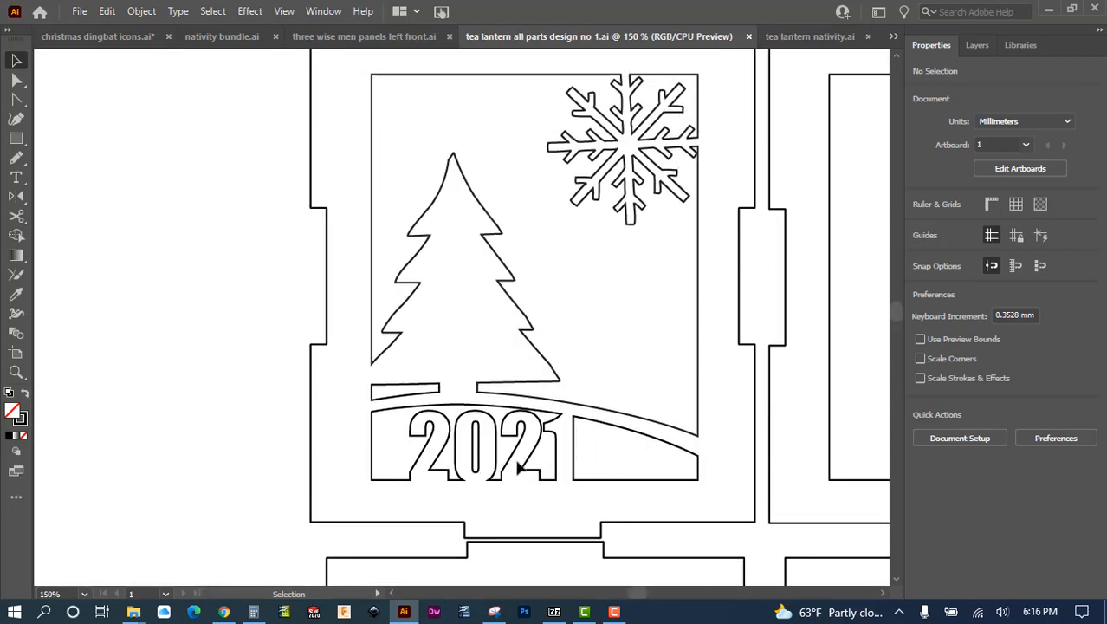
{"action": "scroll", "coordinate": [500, 448], "scroll_direction": "down", "scroll_amount": 3}
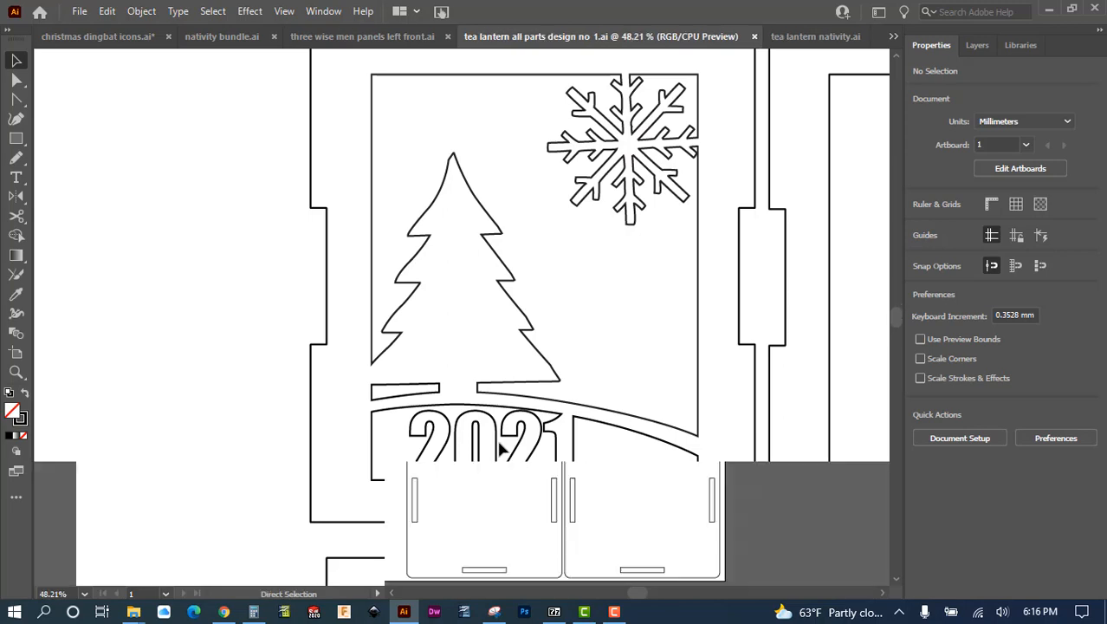